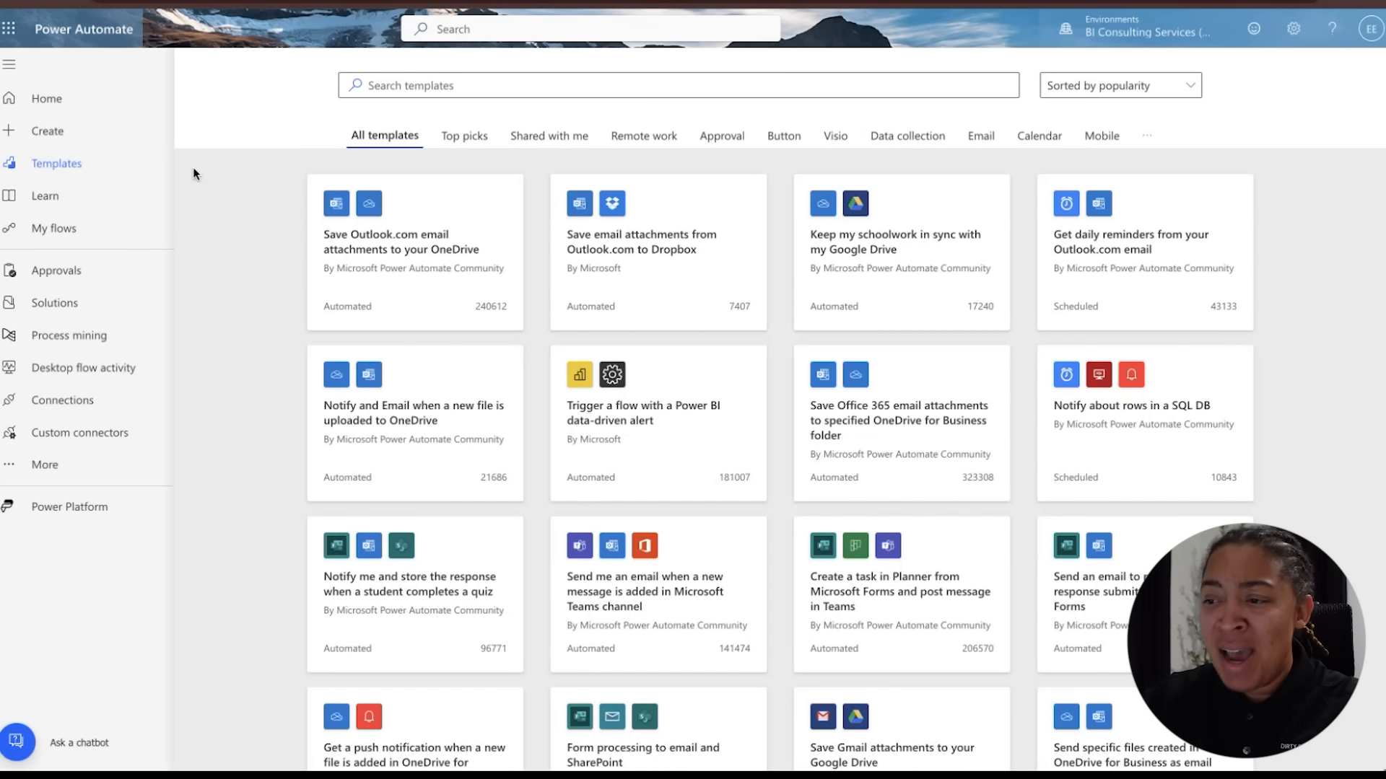
Search the flow templates for "sharepoint attachment"
left_click(449, 86)
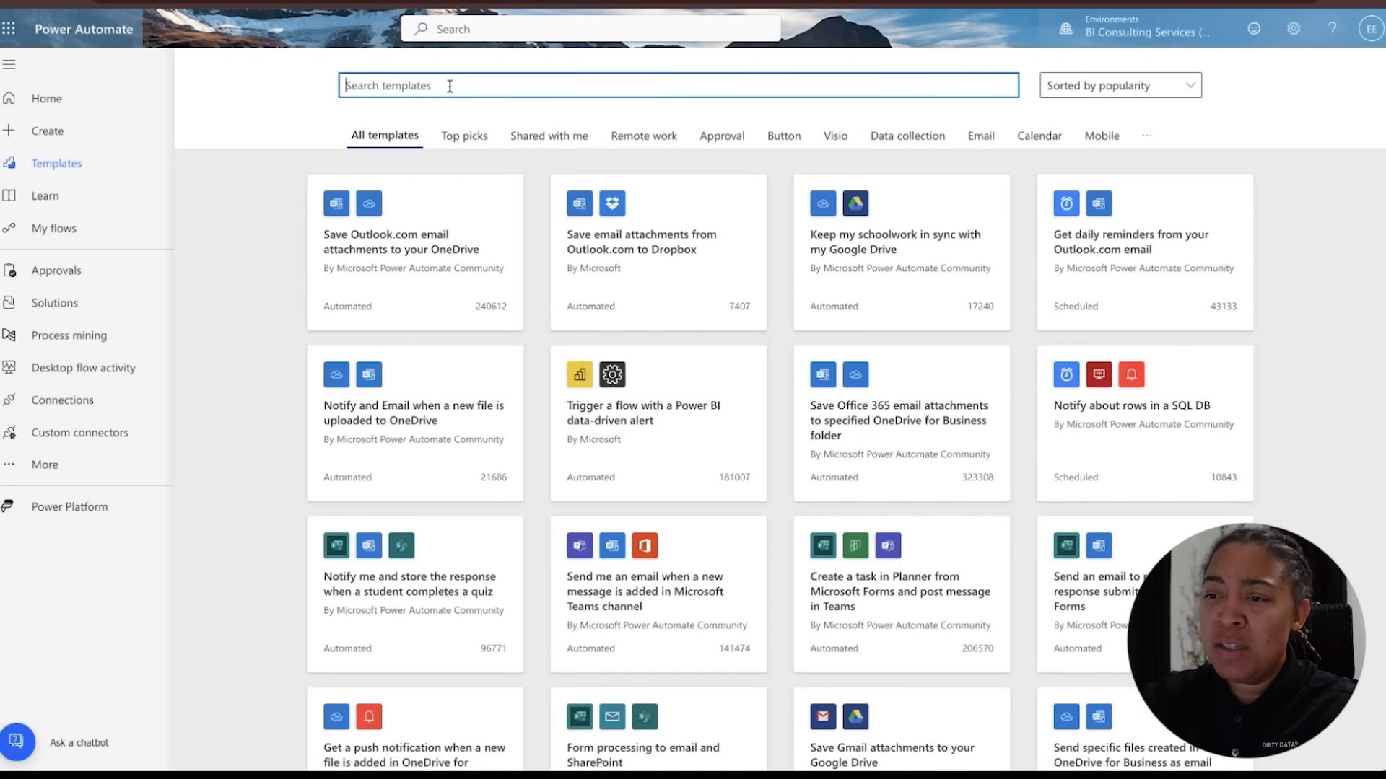
type("sharepoi")
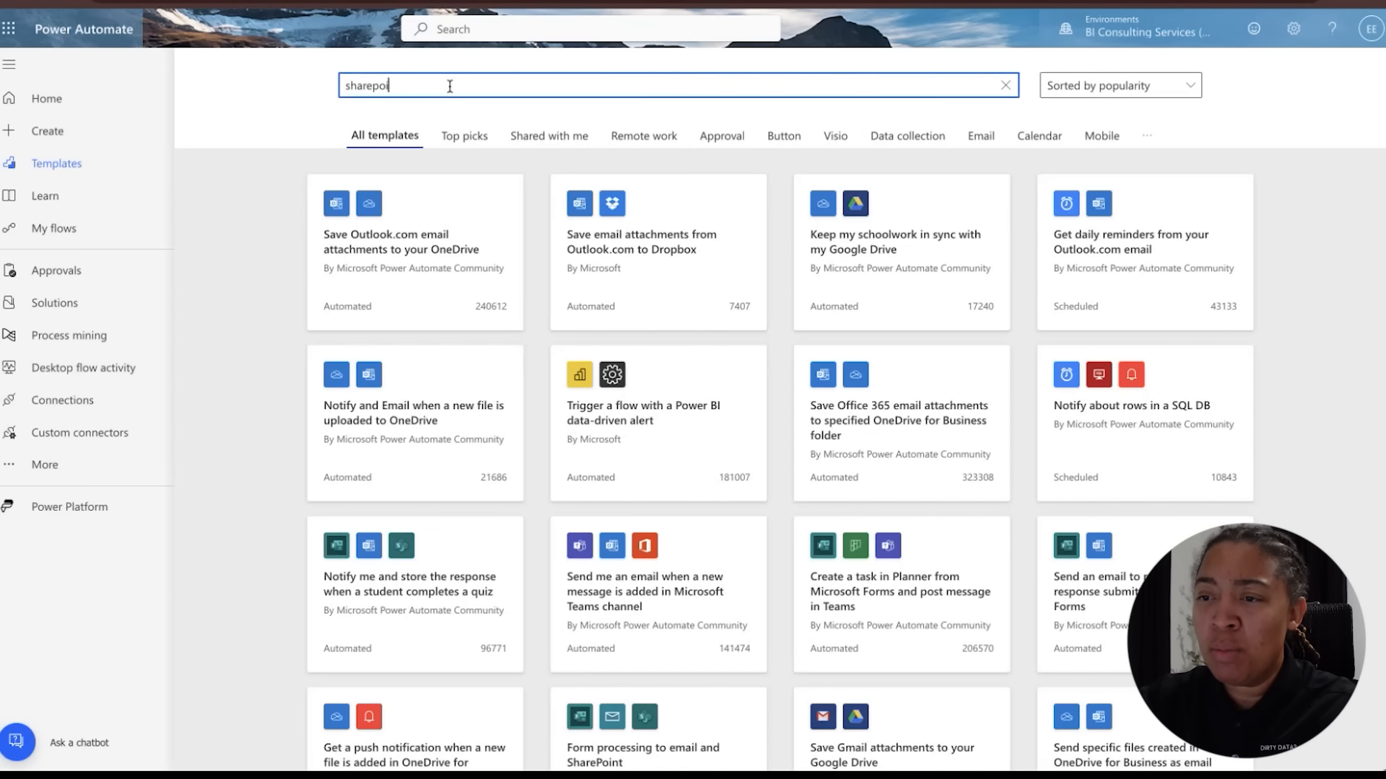
type("nt attachment")
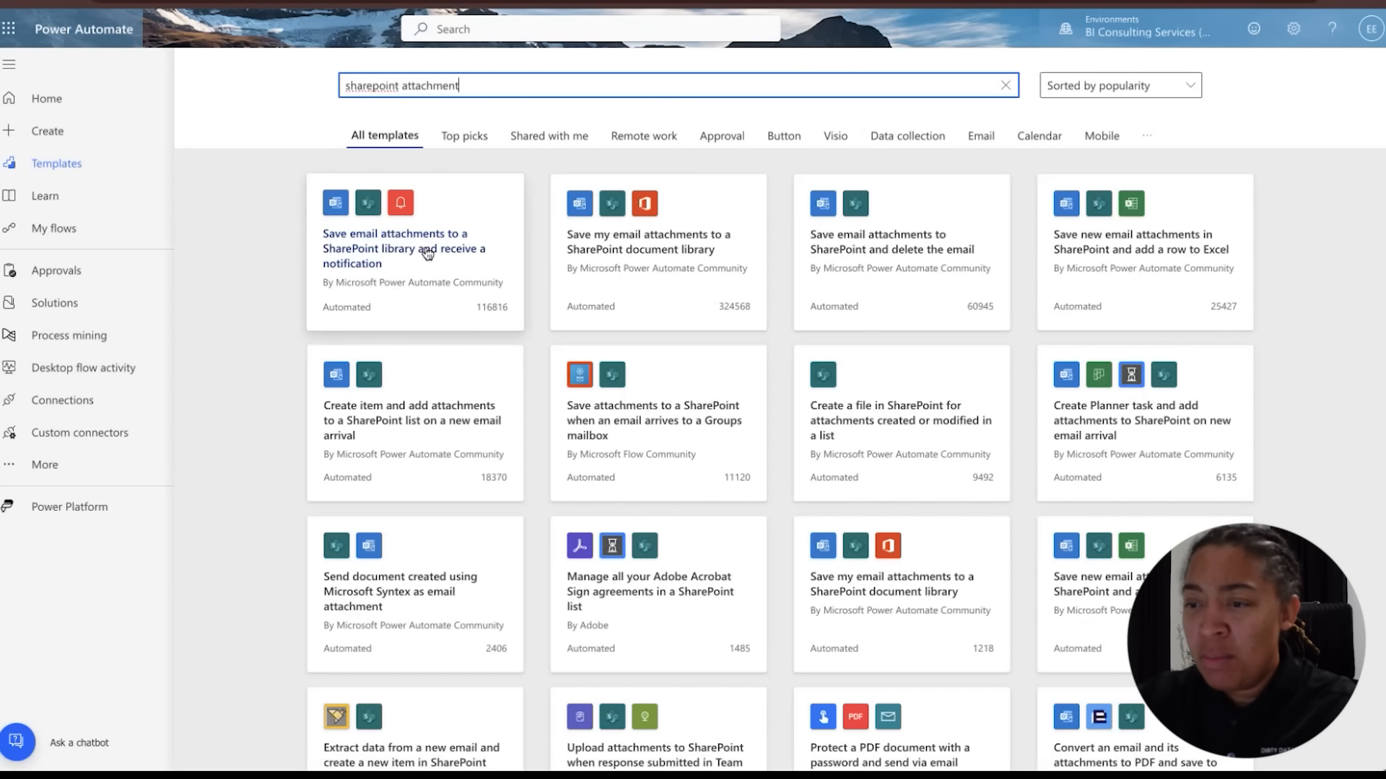
Open the "Save email attachments to a SharePoint library and receive a notification" template and continue with its connections
left_click(391, 264)
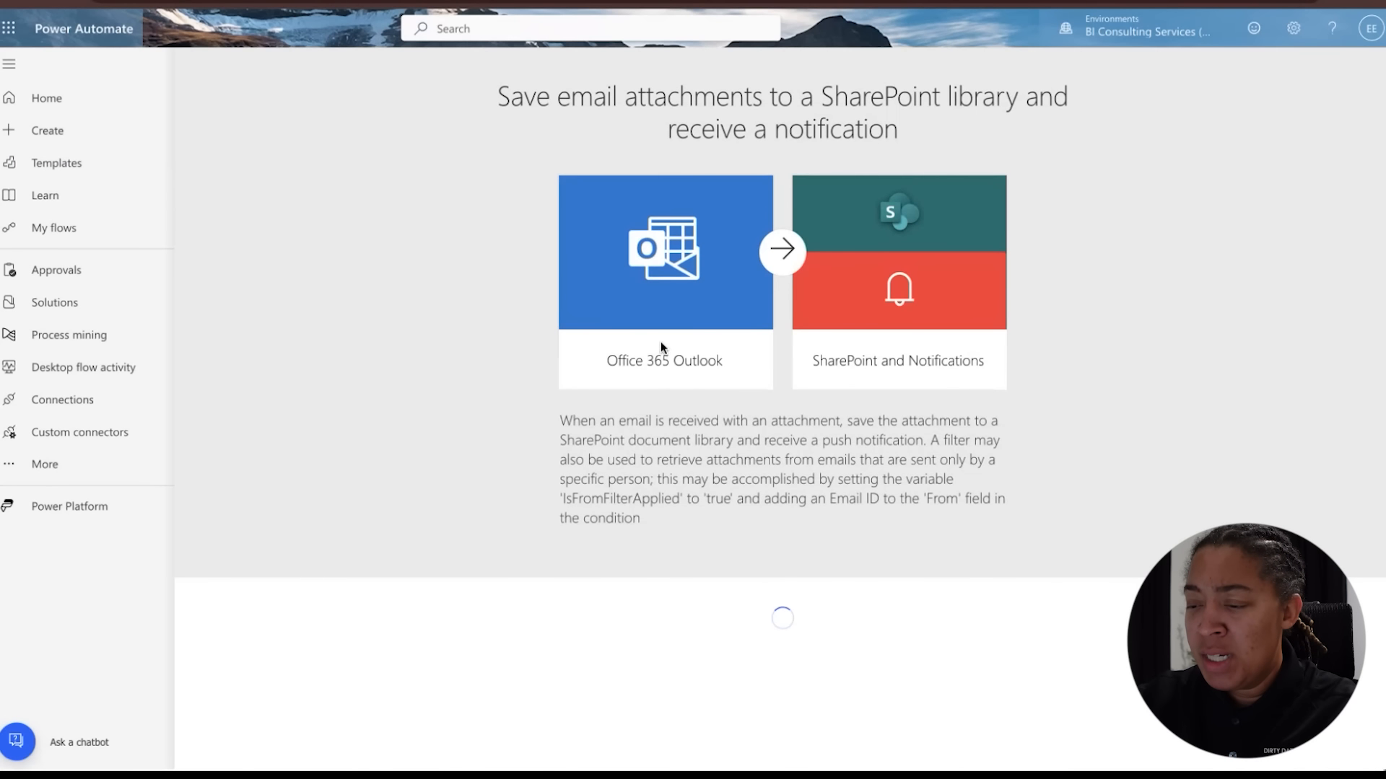
scroll(721, 436, "down", 1)
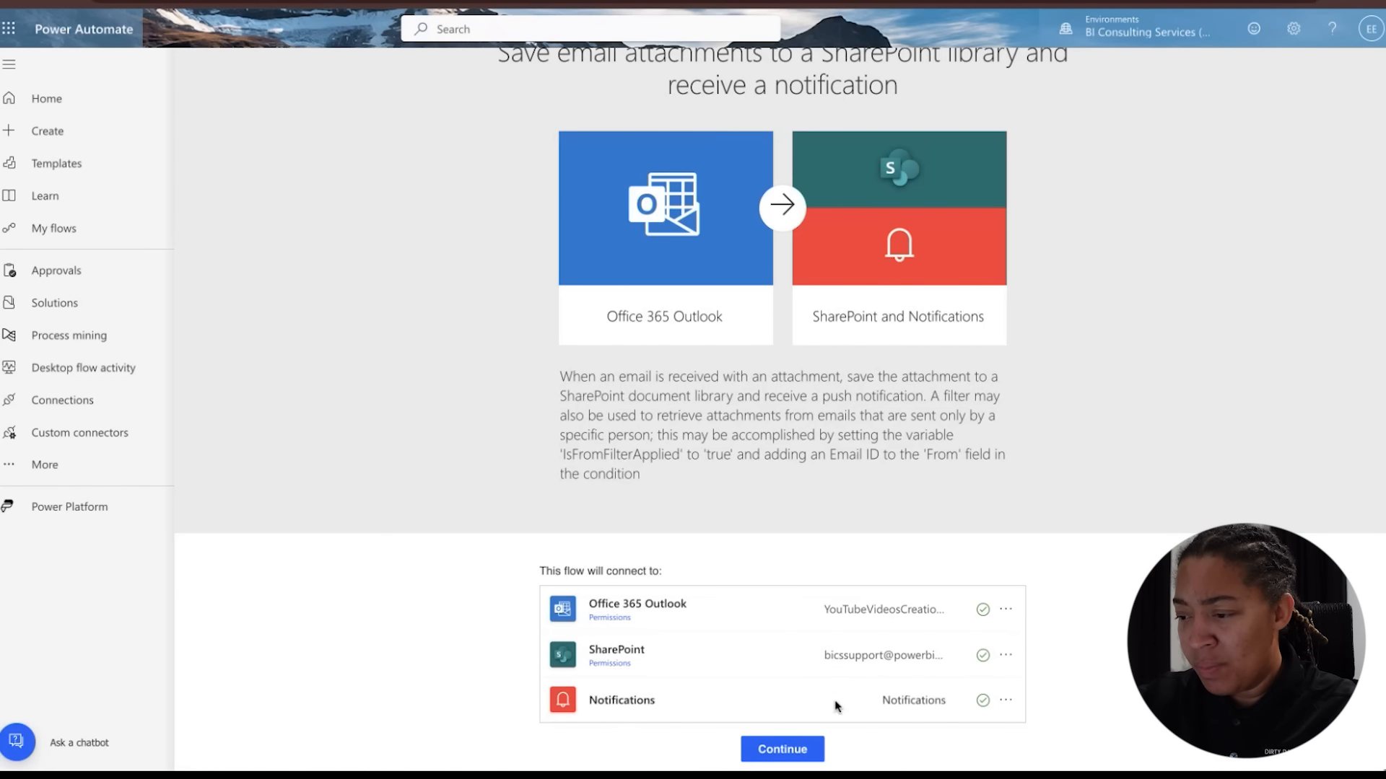
left_click(765, 759)
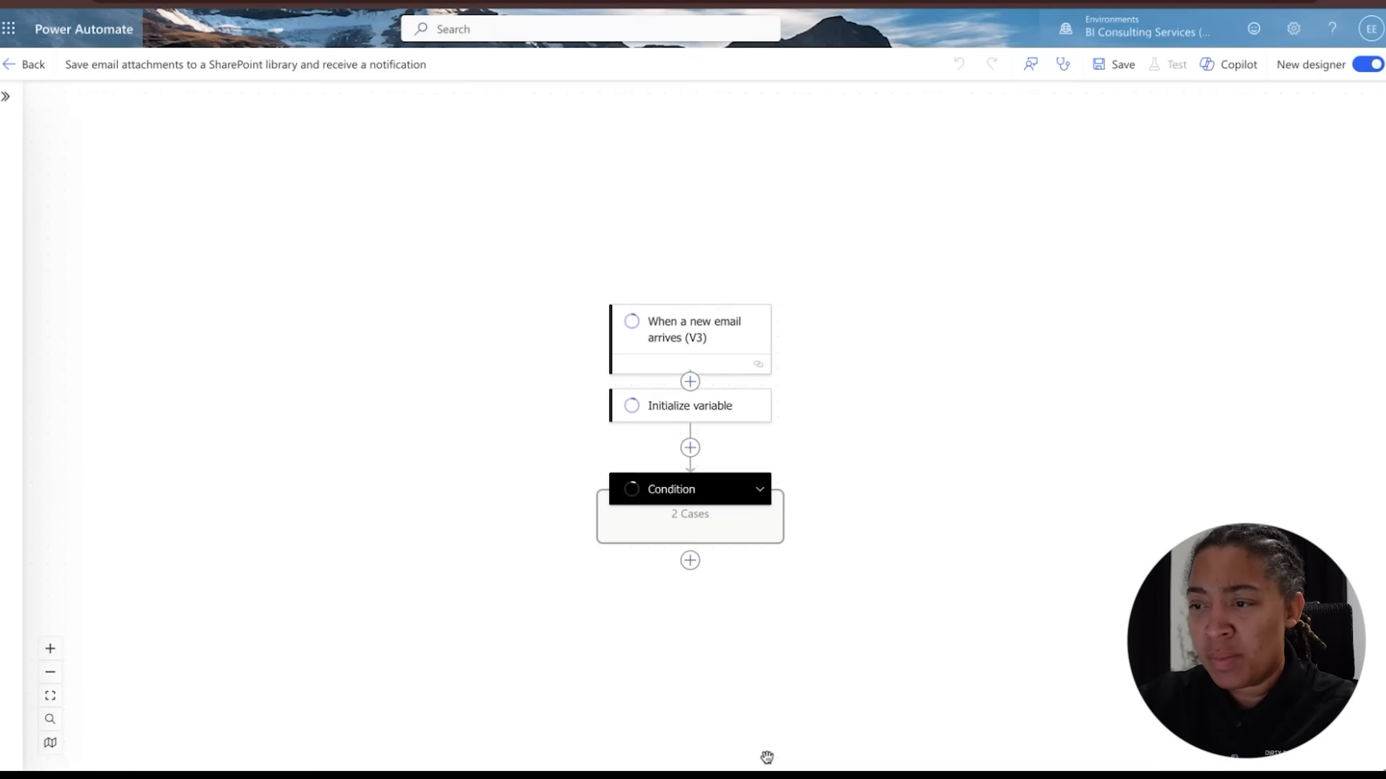
Switch the flow to the classic designer without saving
left_click(1368, 64)
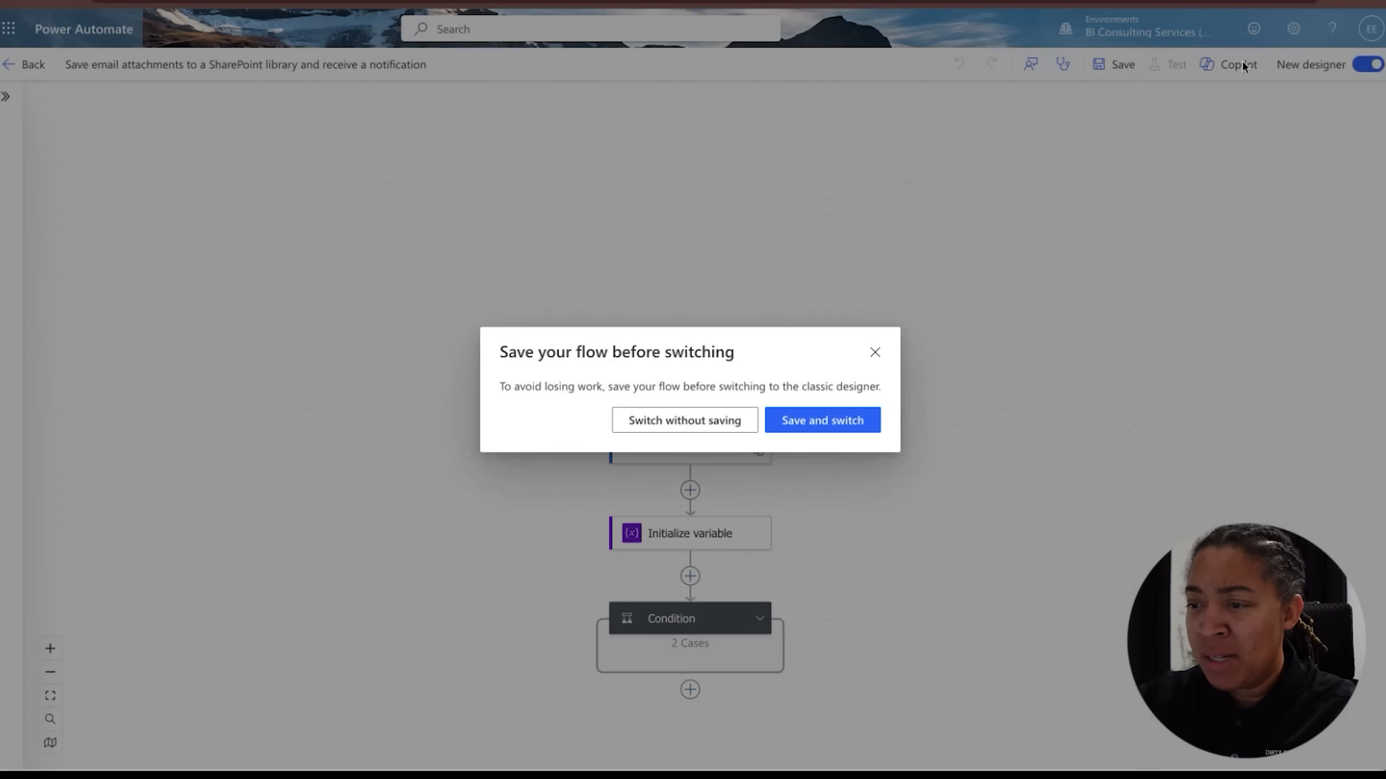
left_click(719, 421)
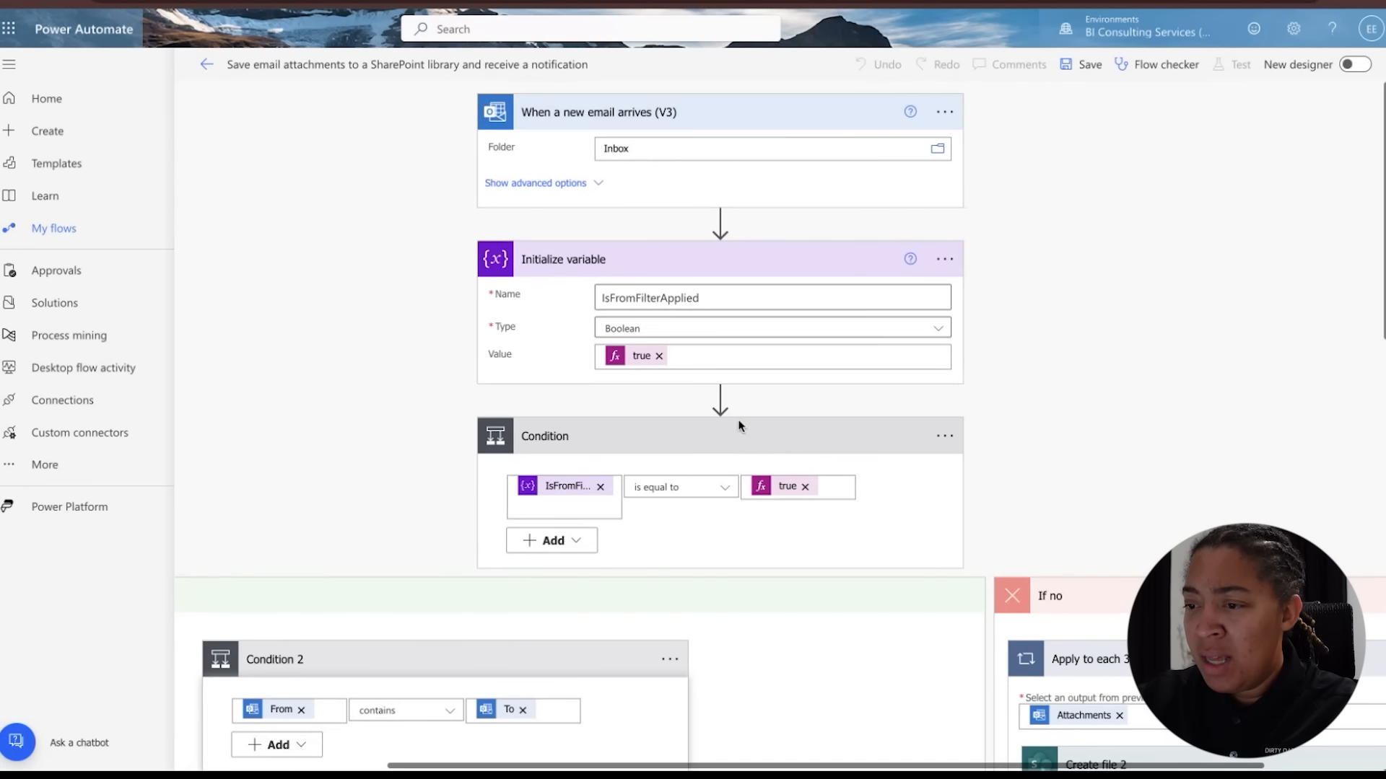
Review the flow's trigger, variable, conditions and attachment actions throughout the canvas
scroll(740, 427, "down", 3)
scroll(740, 426, "down", 3)
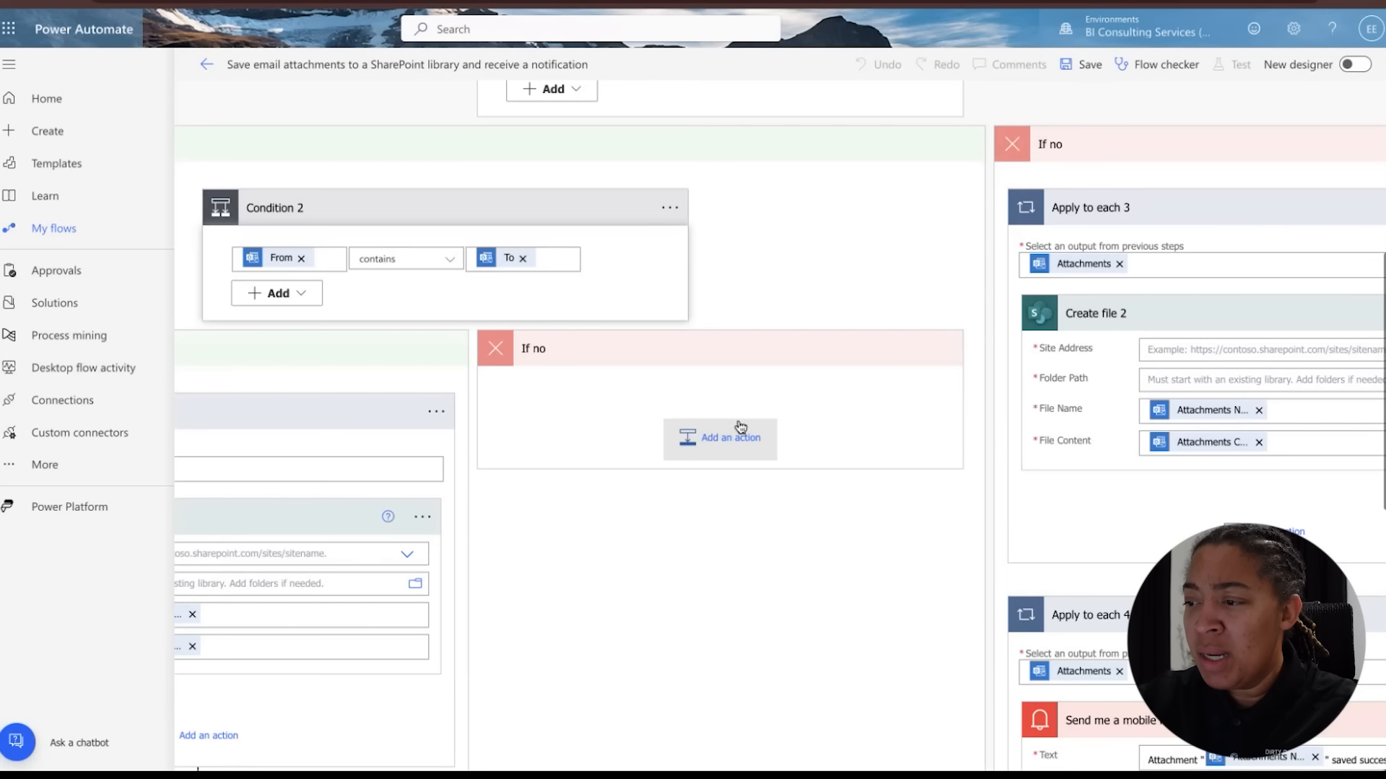
scroll(791, 349, "left", 5)
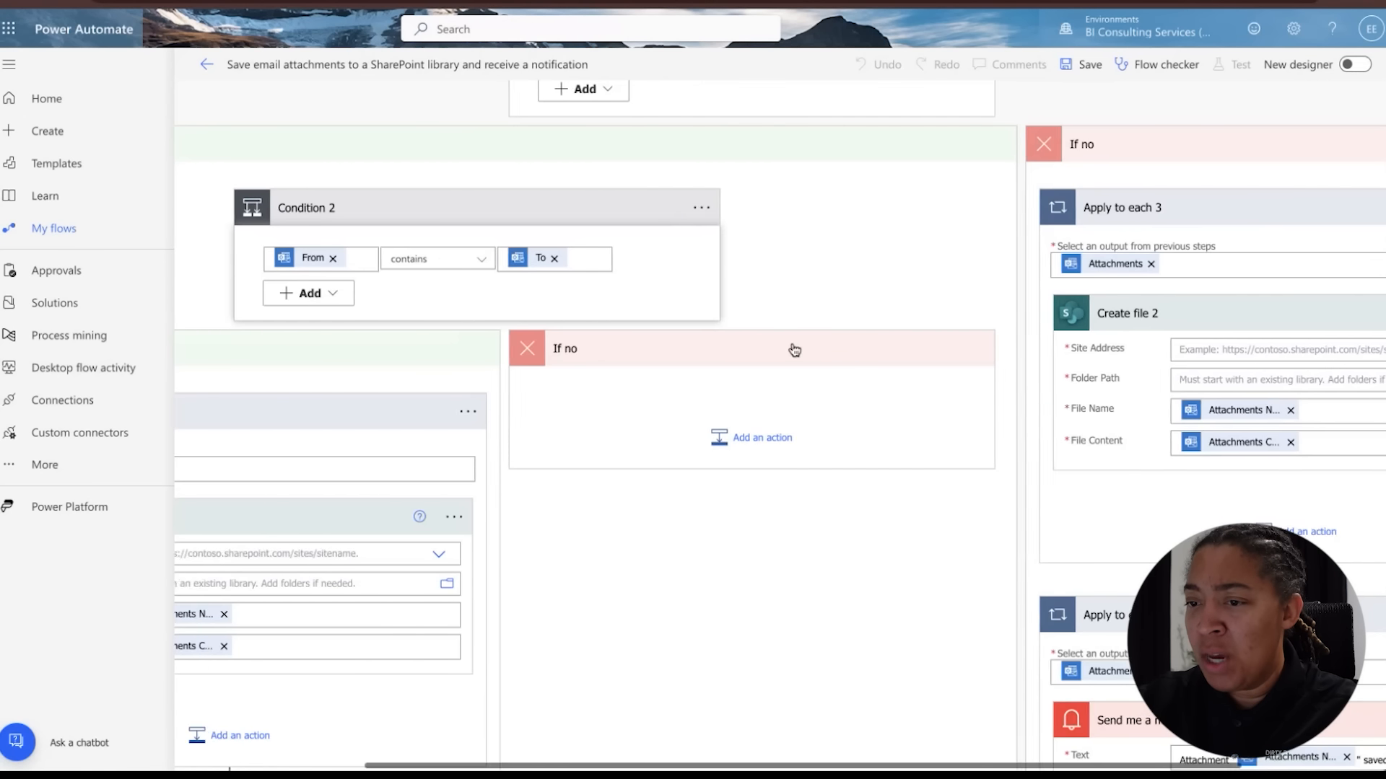
scroll(792, 350, "down", 1)
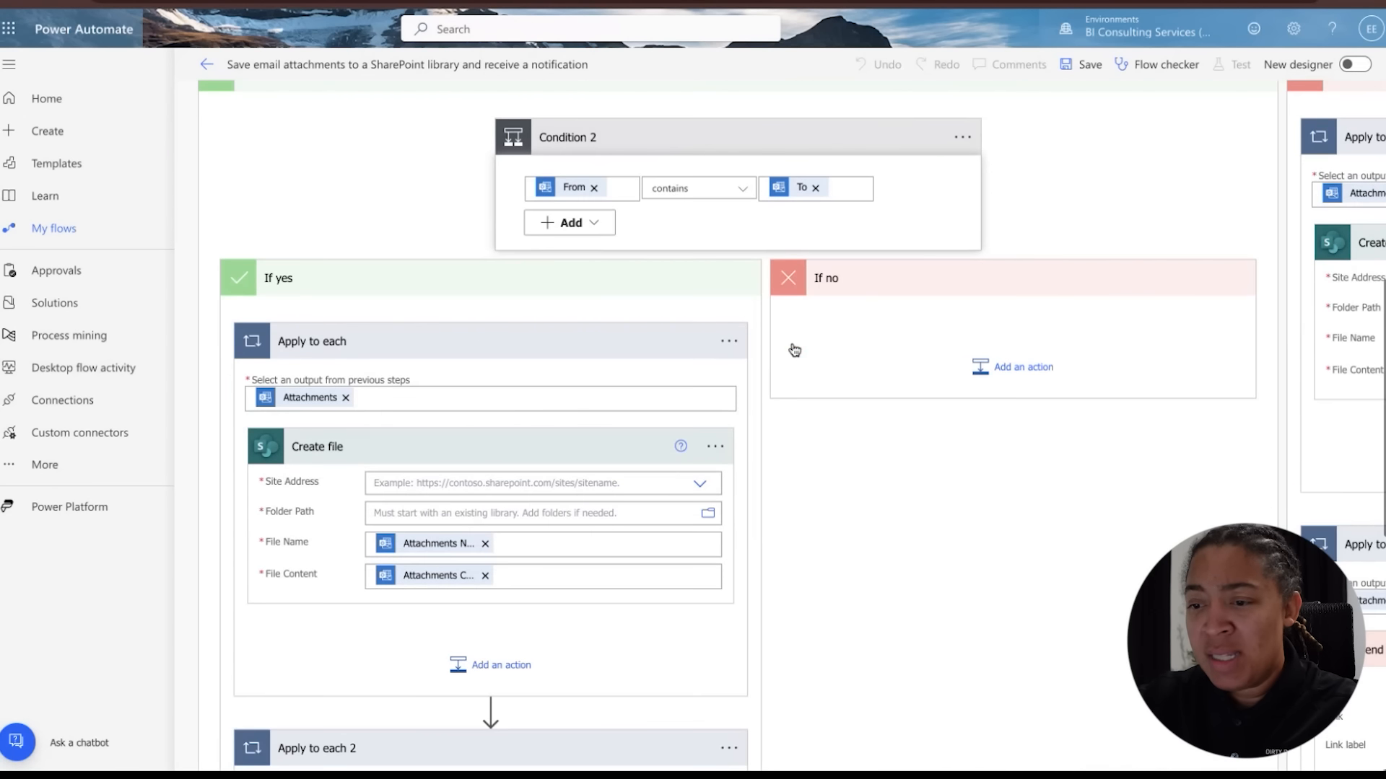
scroll(792, 349, "down", 3)
scroll(792, 349, "up", 3)
scroll(792, 347, "up", 2)
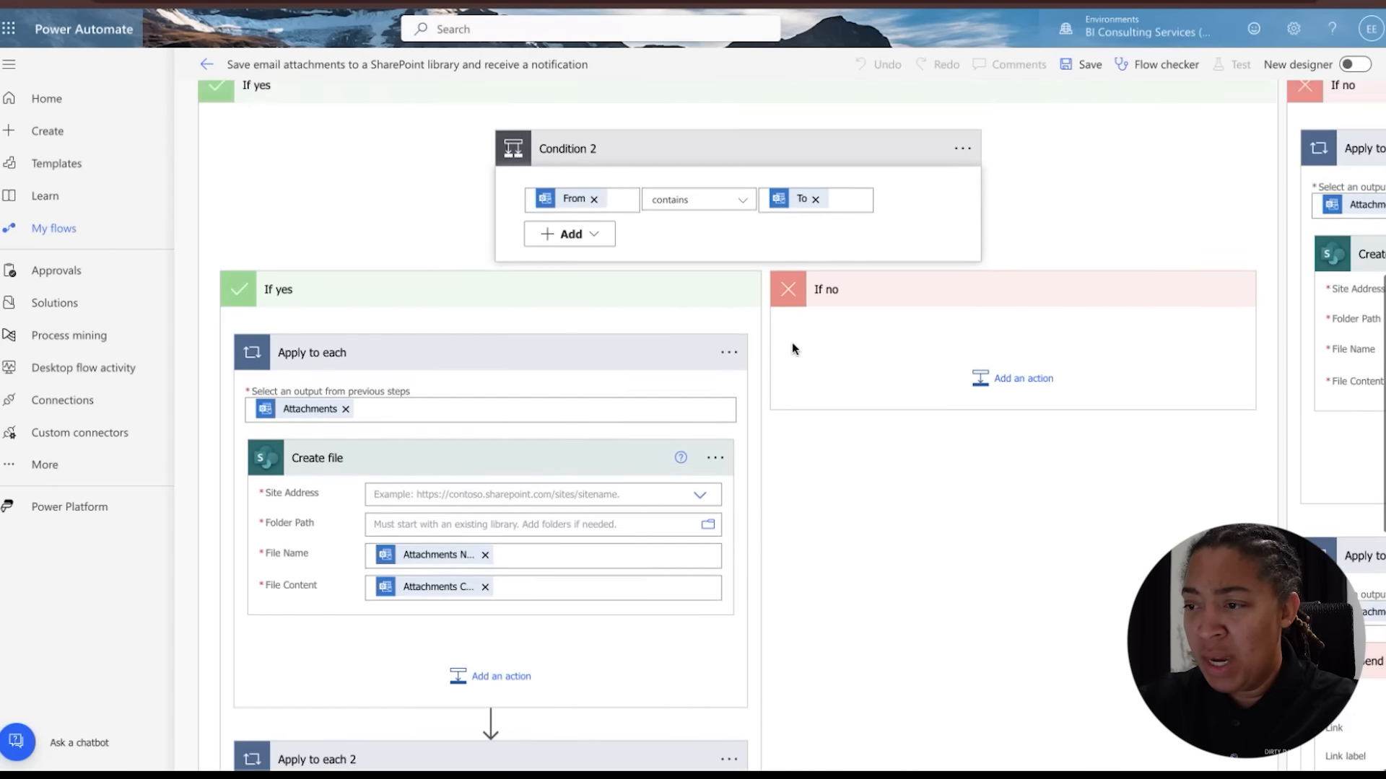
scroll(805, 332, "down", 5)
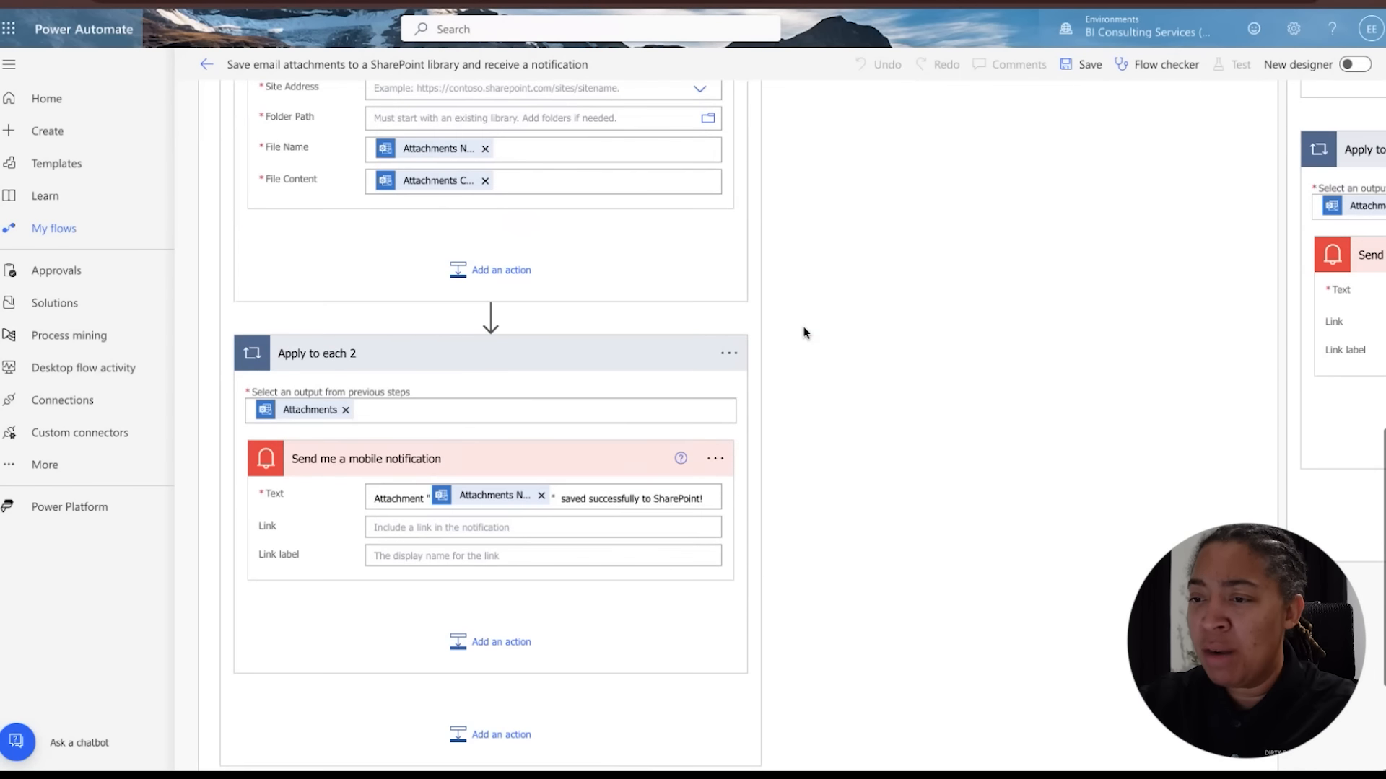
scroll(805, 332, "up", 5)
scroll(806, 332, "up", 3)
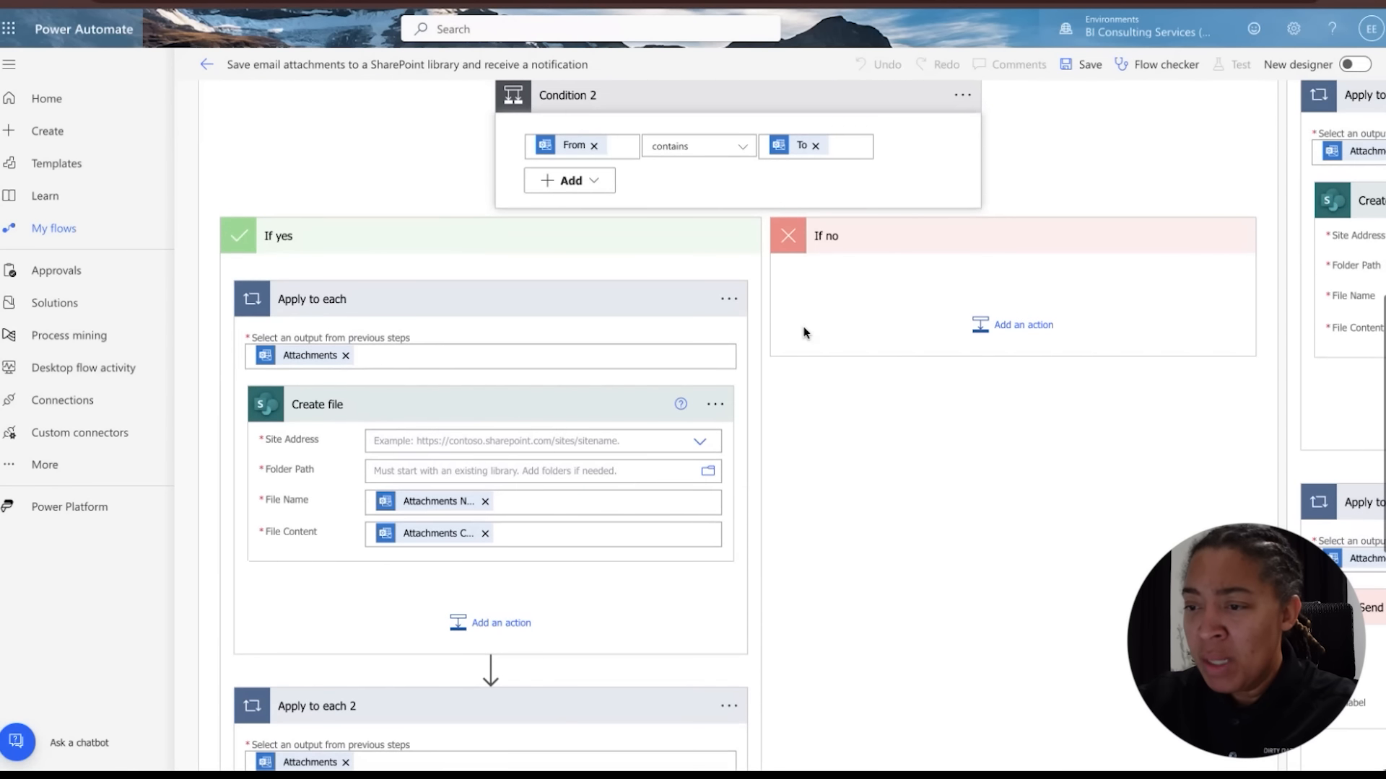
scroll(803, 328, "down", 2)
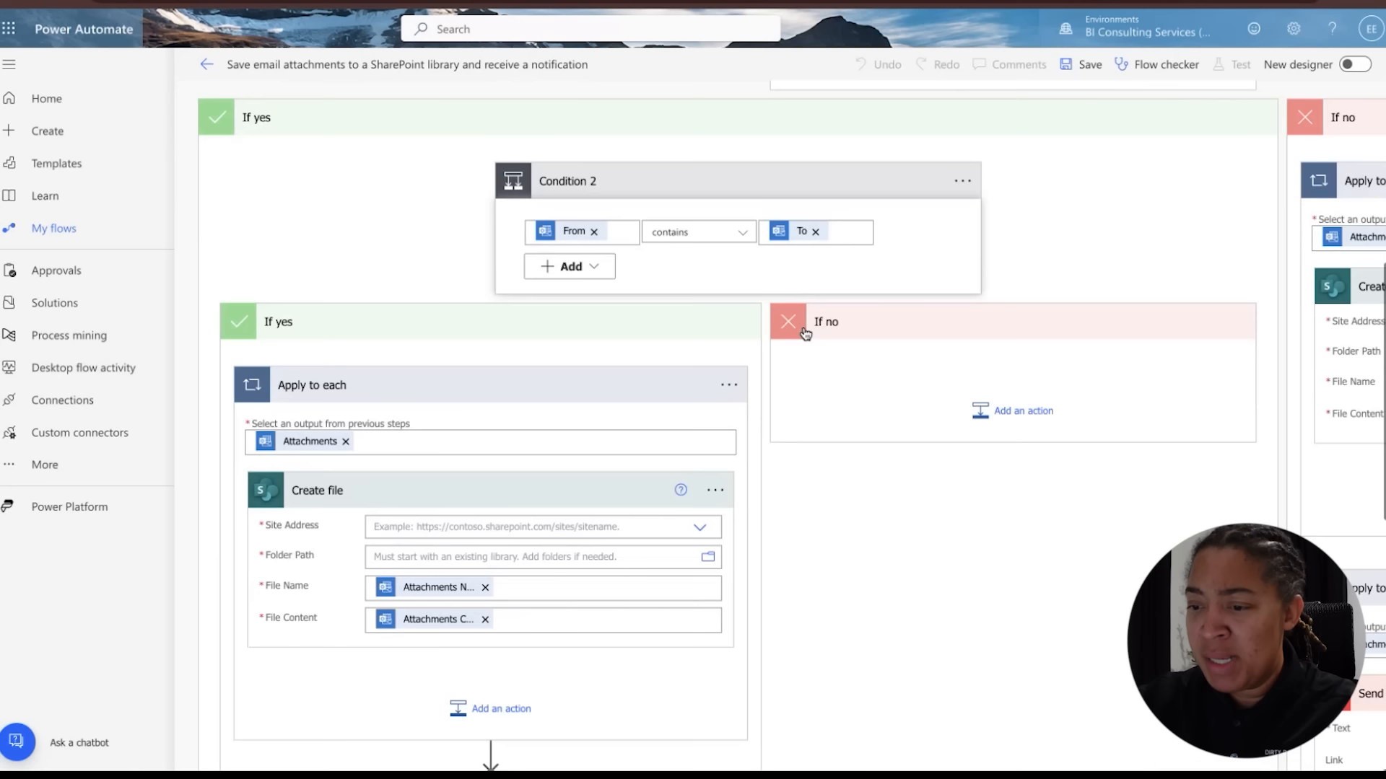
scroll(805, 332, "up", 5)
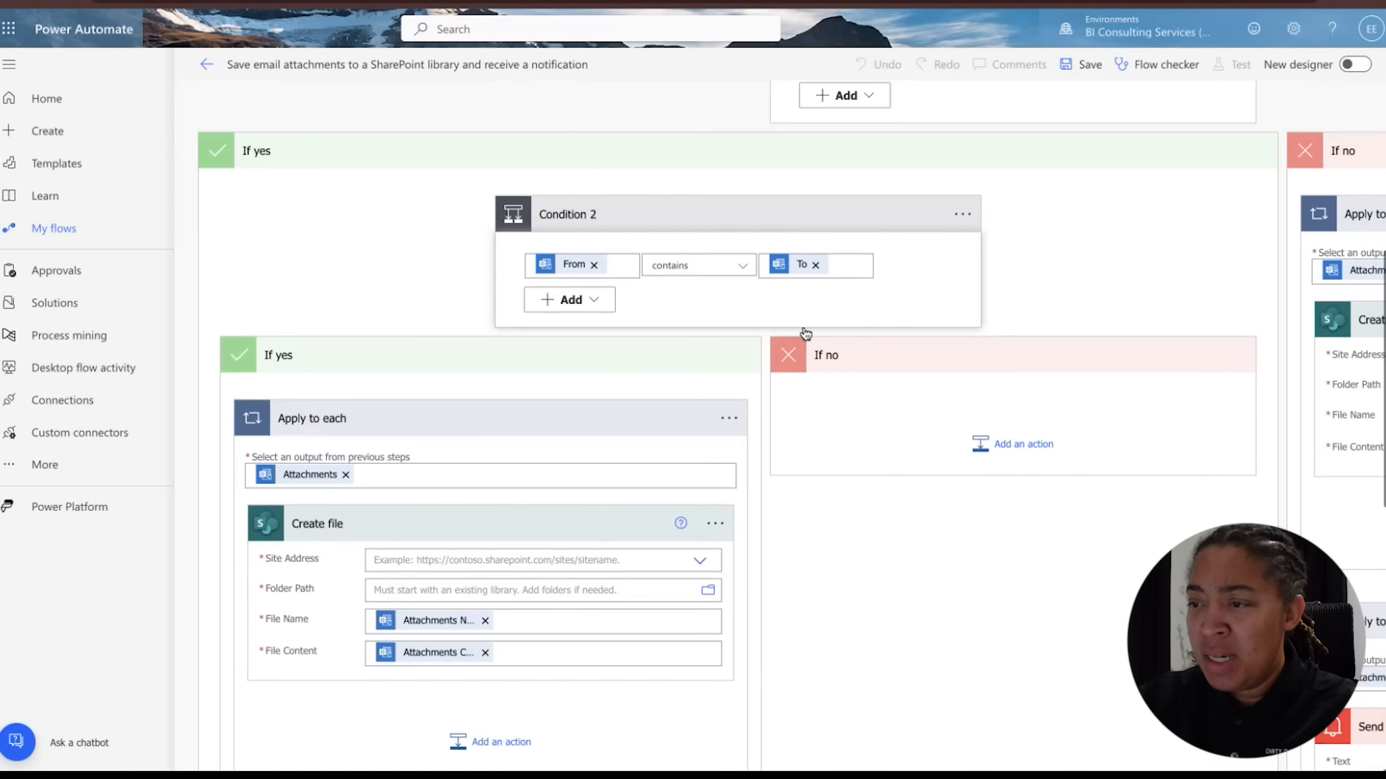
scroll(804, 332, "up", 3)
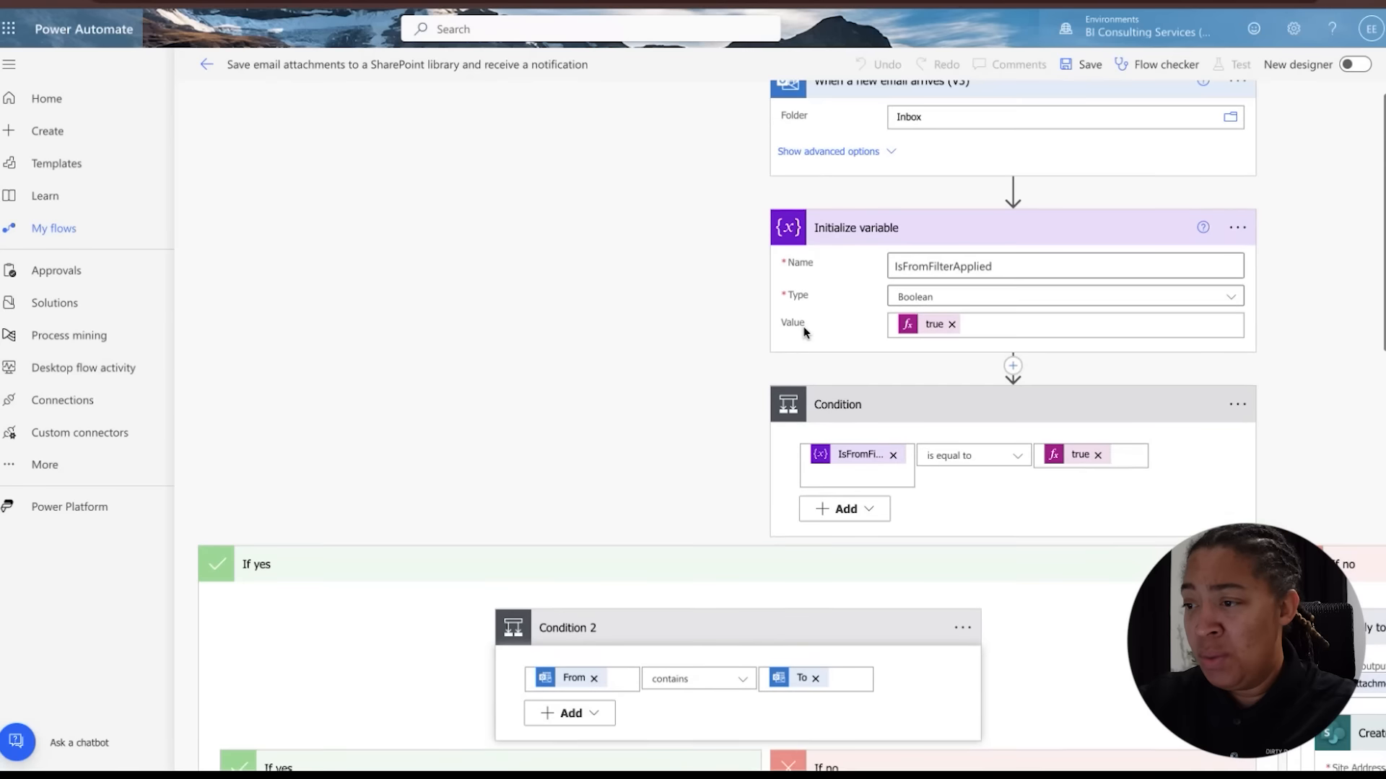
Show the email trigger's advanced options and set Importance to Any
left_click(871, 186)
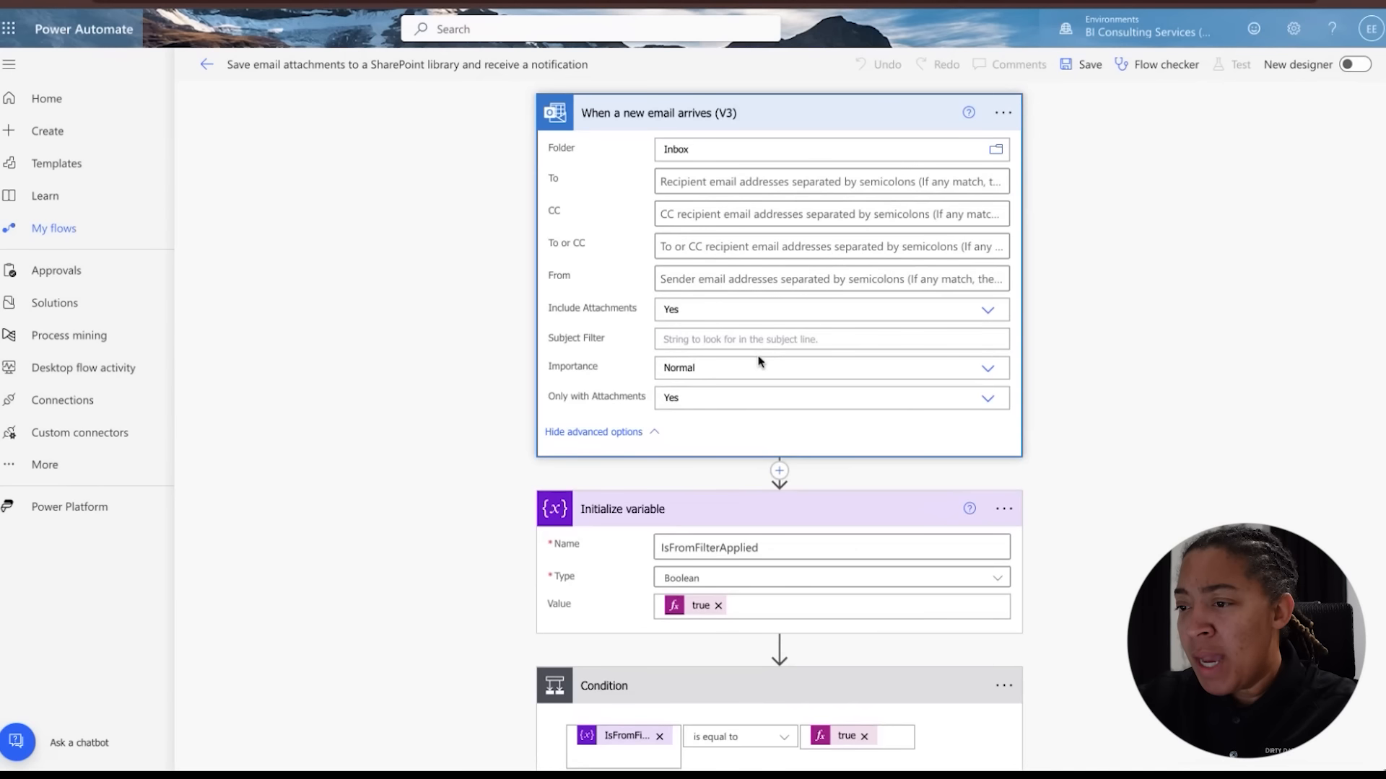
left_click(752, 345)
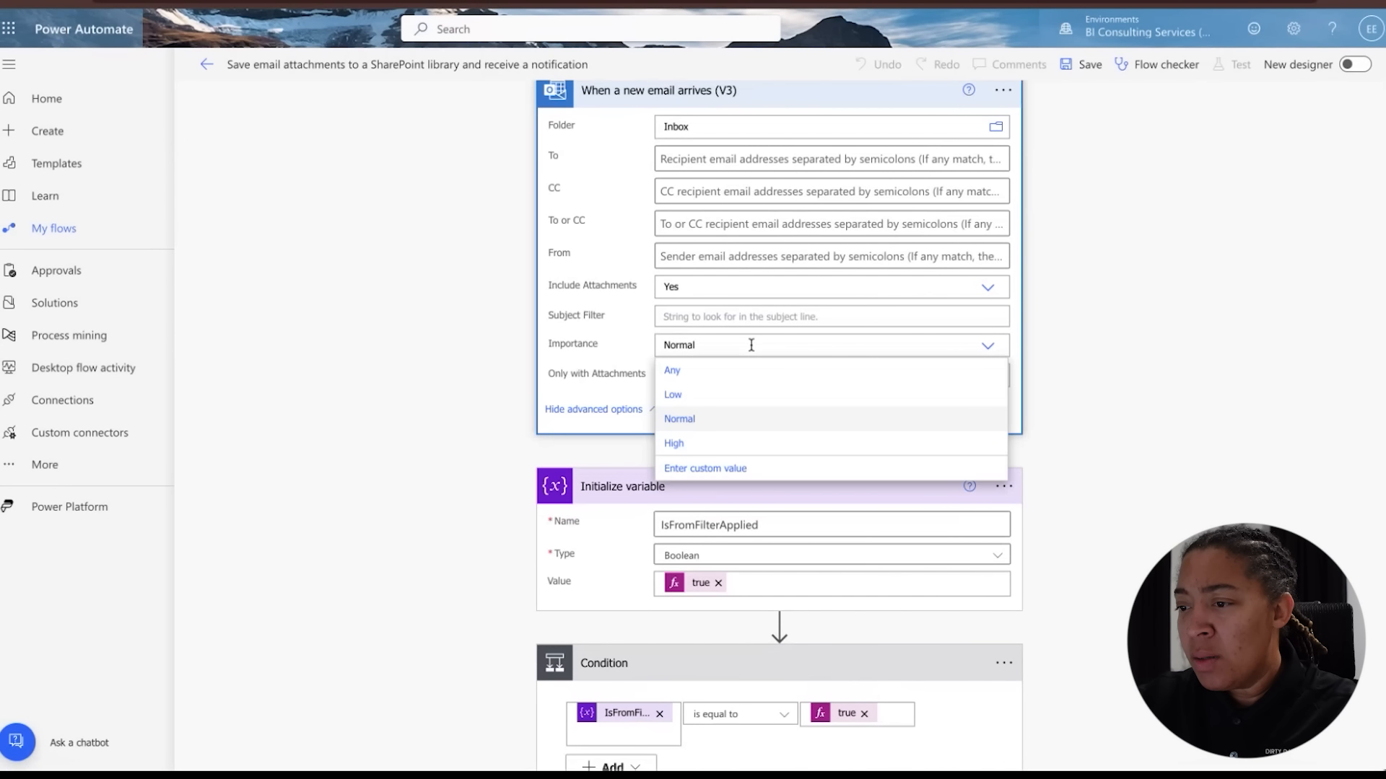
left_click(721, 373)
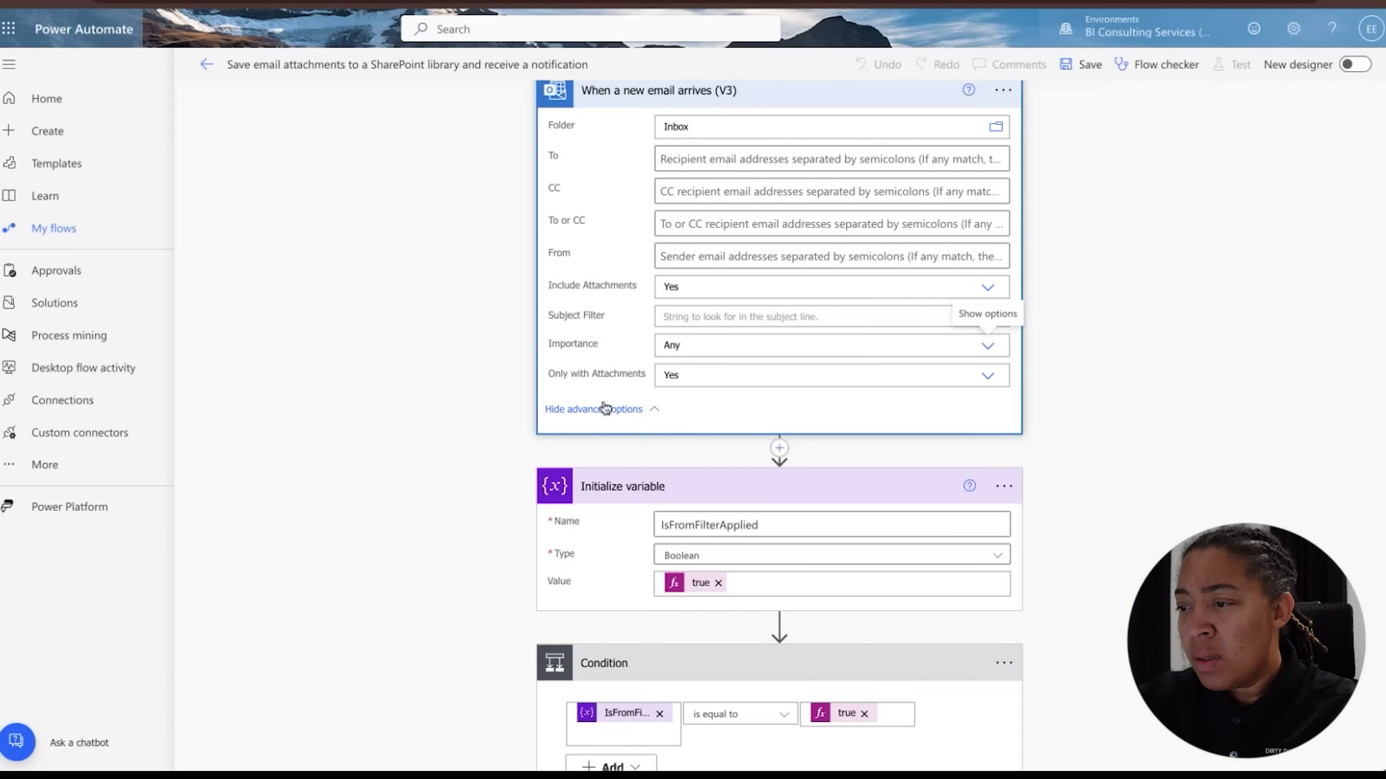
Remove the To value from the right side of Condition 2's comparison
scroll(606, 408, "down", 1)
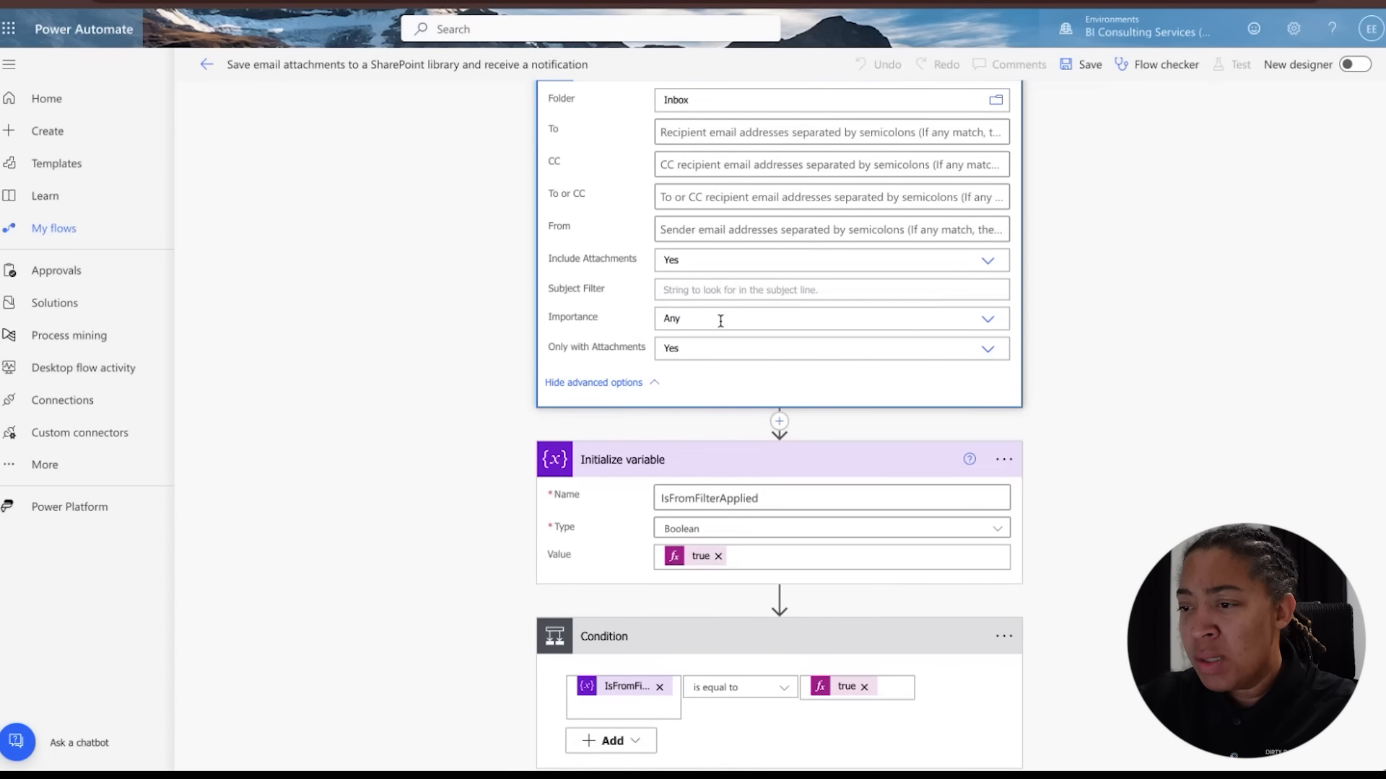
scroll(720, 321, "up", 1)
scroll(720, 320, "down", 10)
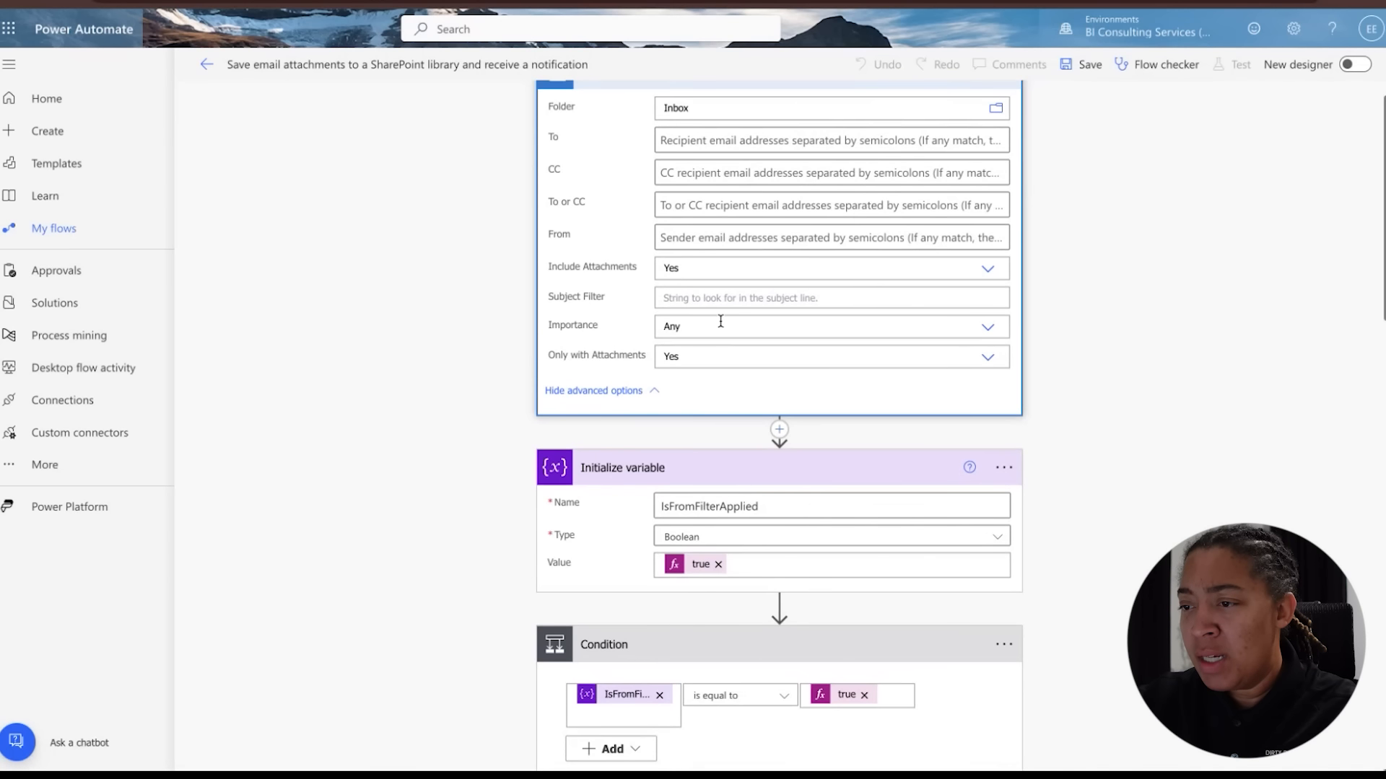
scroll(720, 326, "left", 3)
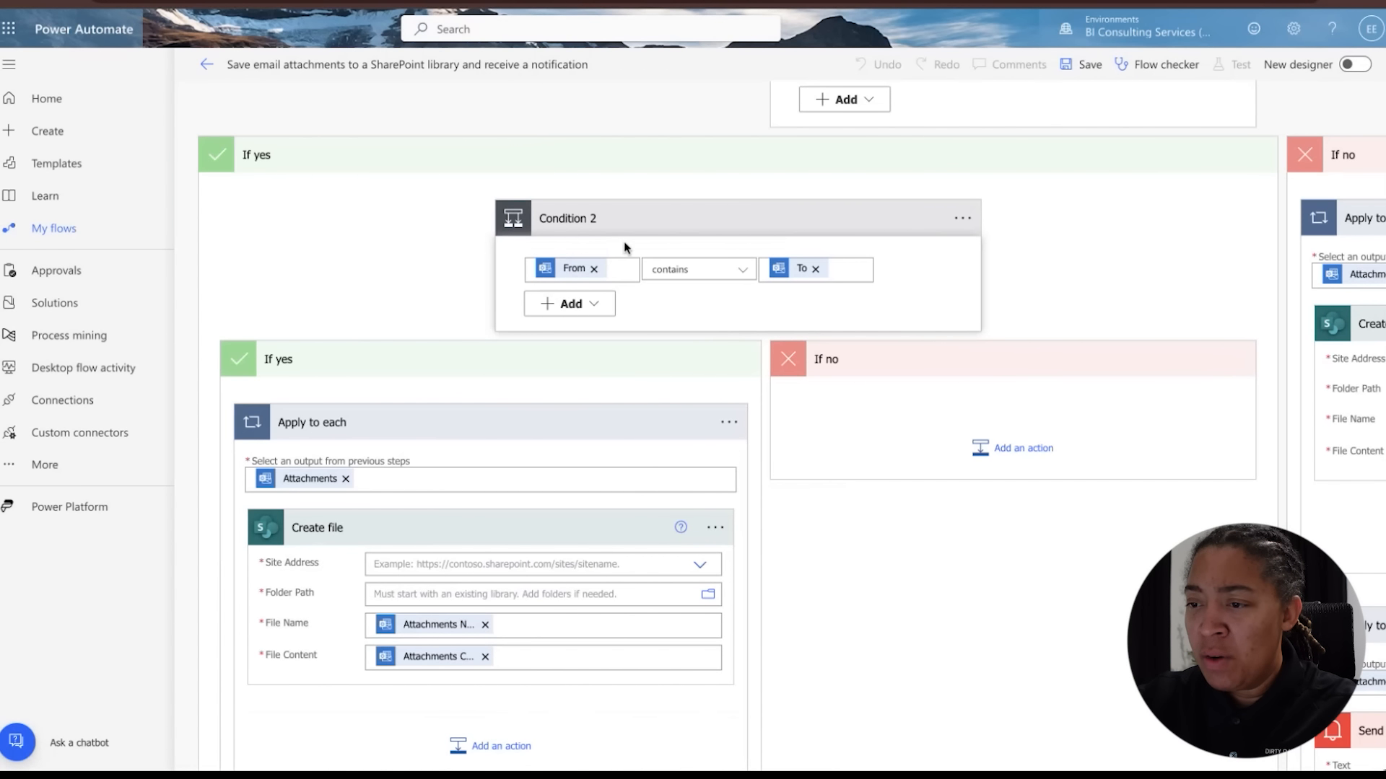
scroll(695, 280, "down", 1)
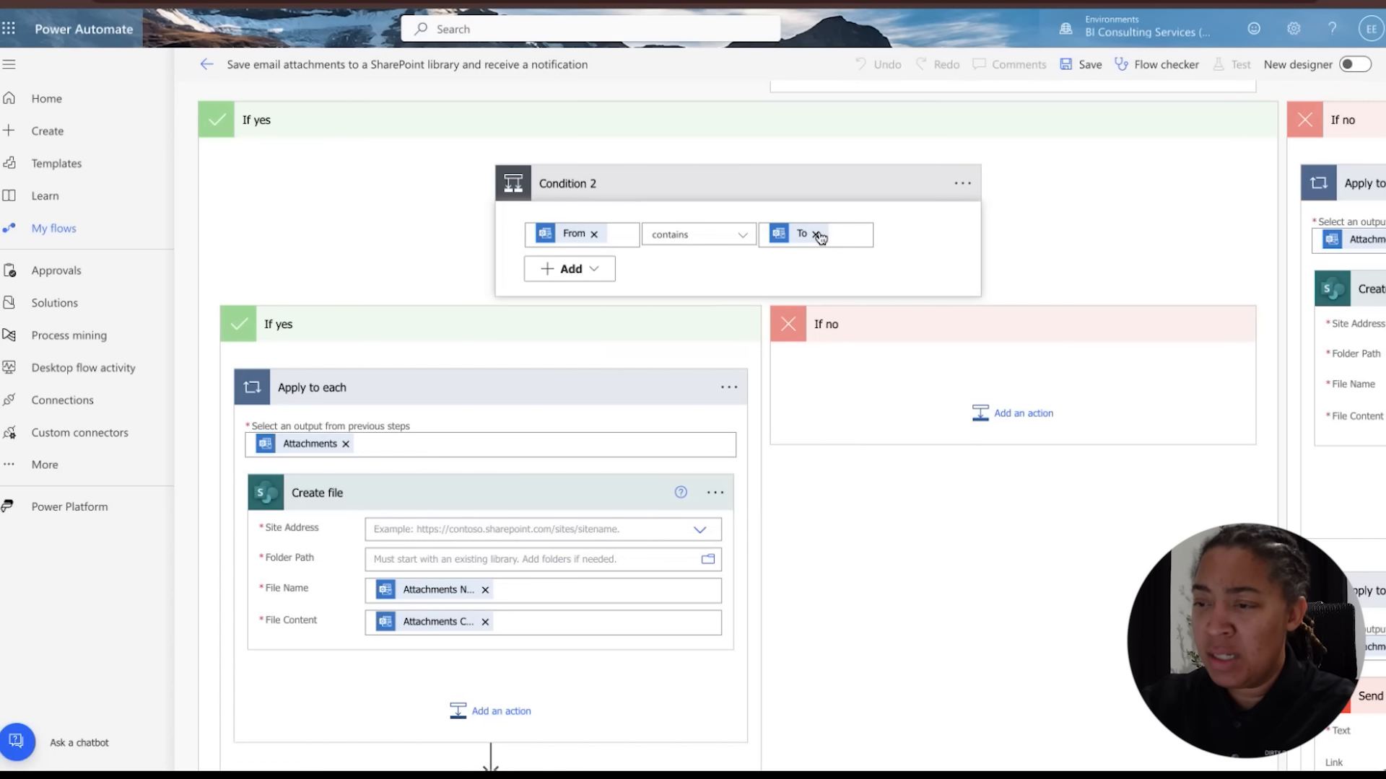
left_click(816, 235)
left_click(812, 216)
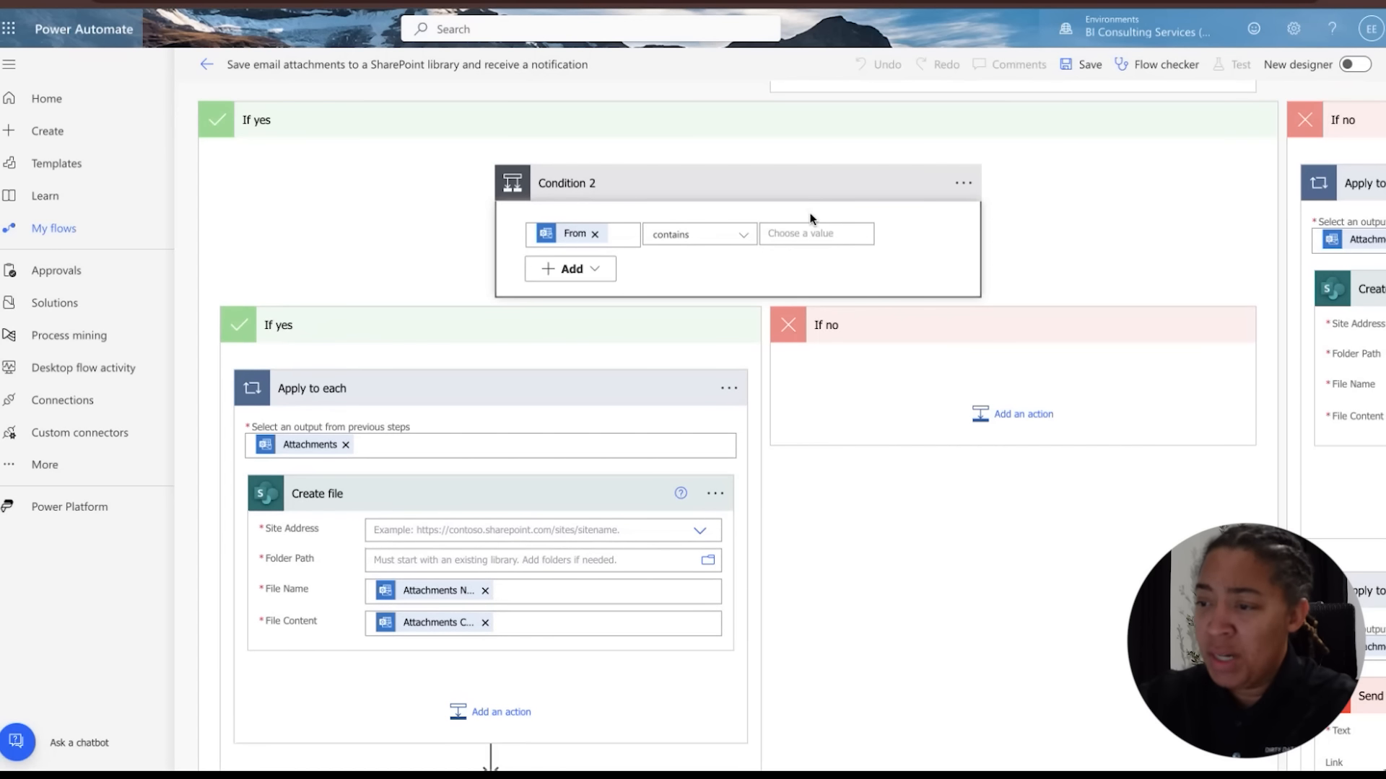
Set the Create file action's Site Address to the YouTube Power Automate Videos site
scroll(769, 337, "down", 2)
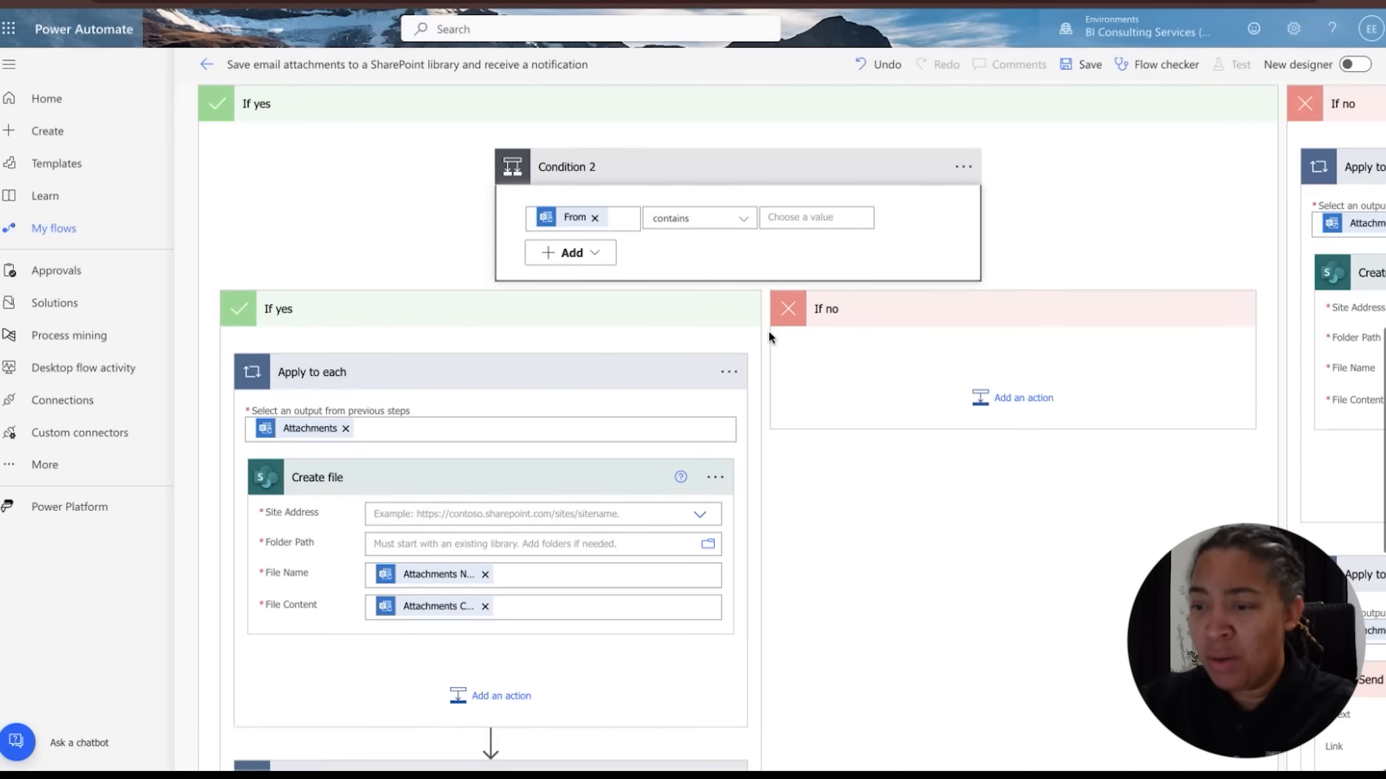
scroll(764, 288, "up", 2)
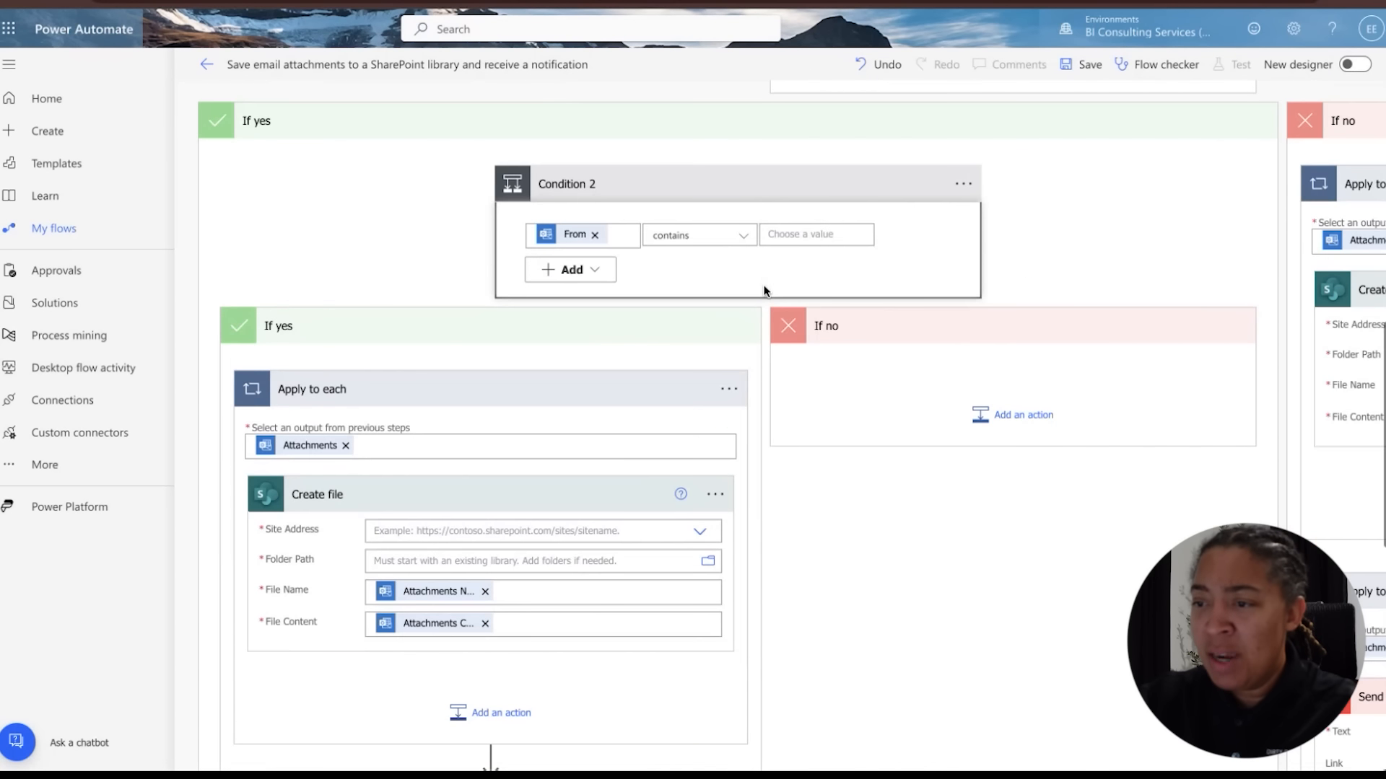
scroll(674, 436, "down", 2)
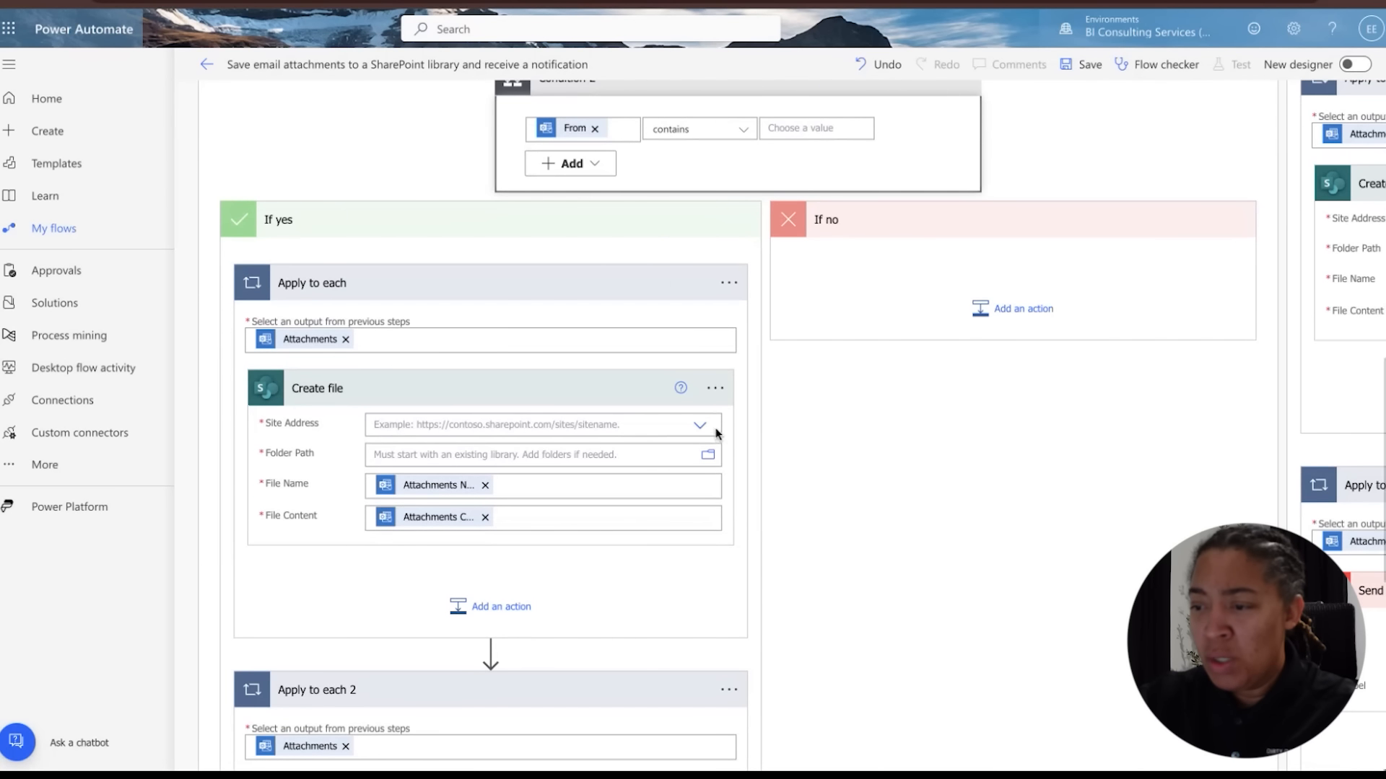
left_click(701, 428)
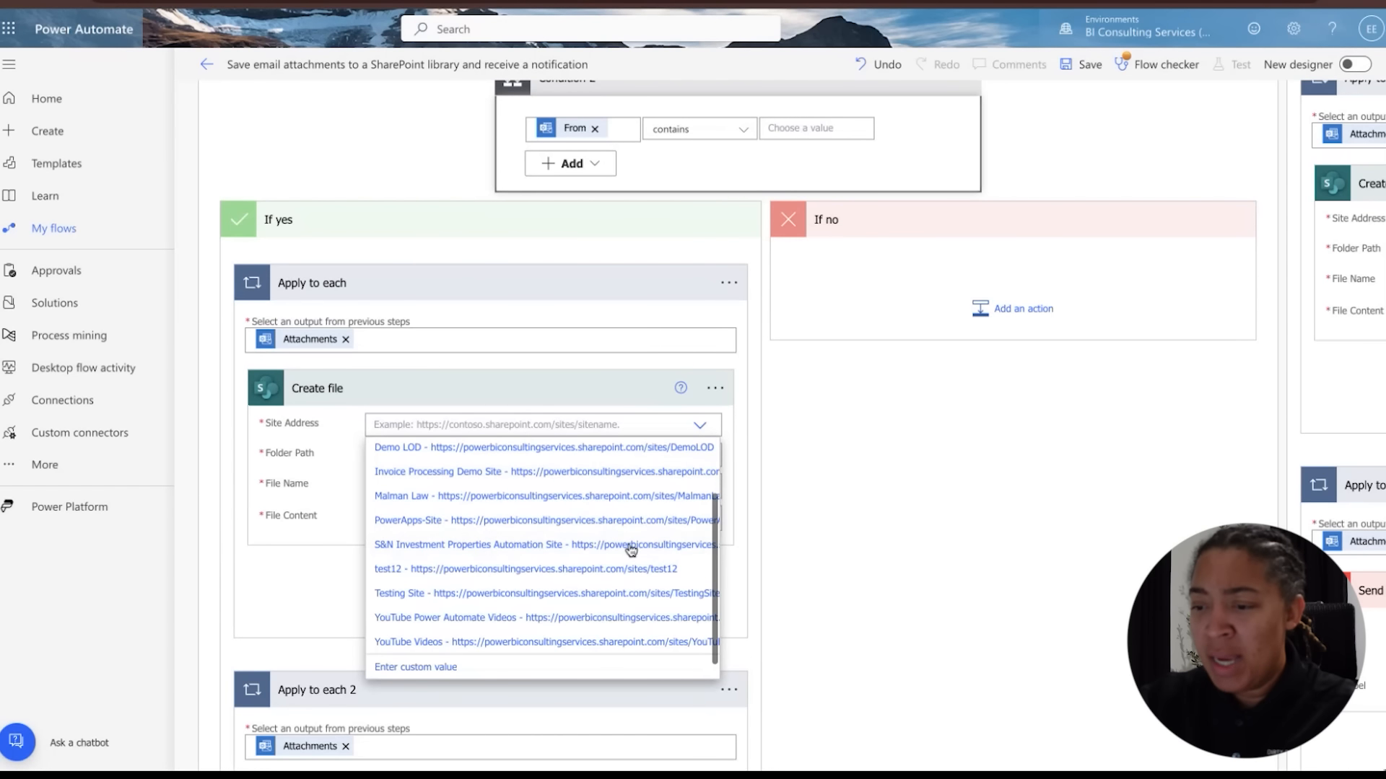
left_click(448, 618)
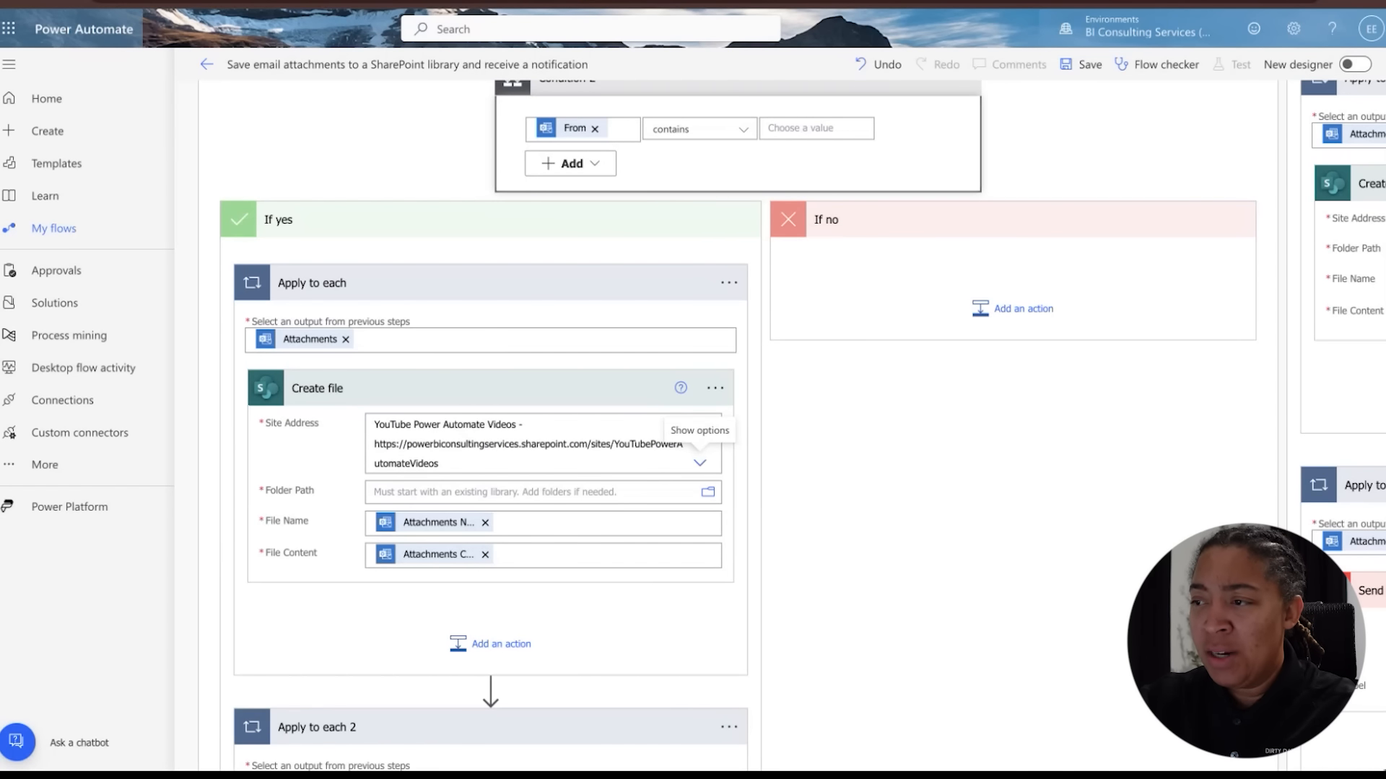
Switch to the SharePoint tab and open the YouTube Power Automate Videos site from the start page
key("ctrl+Tab")
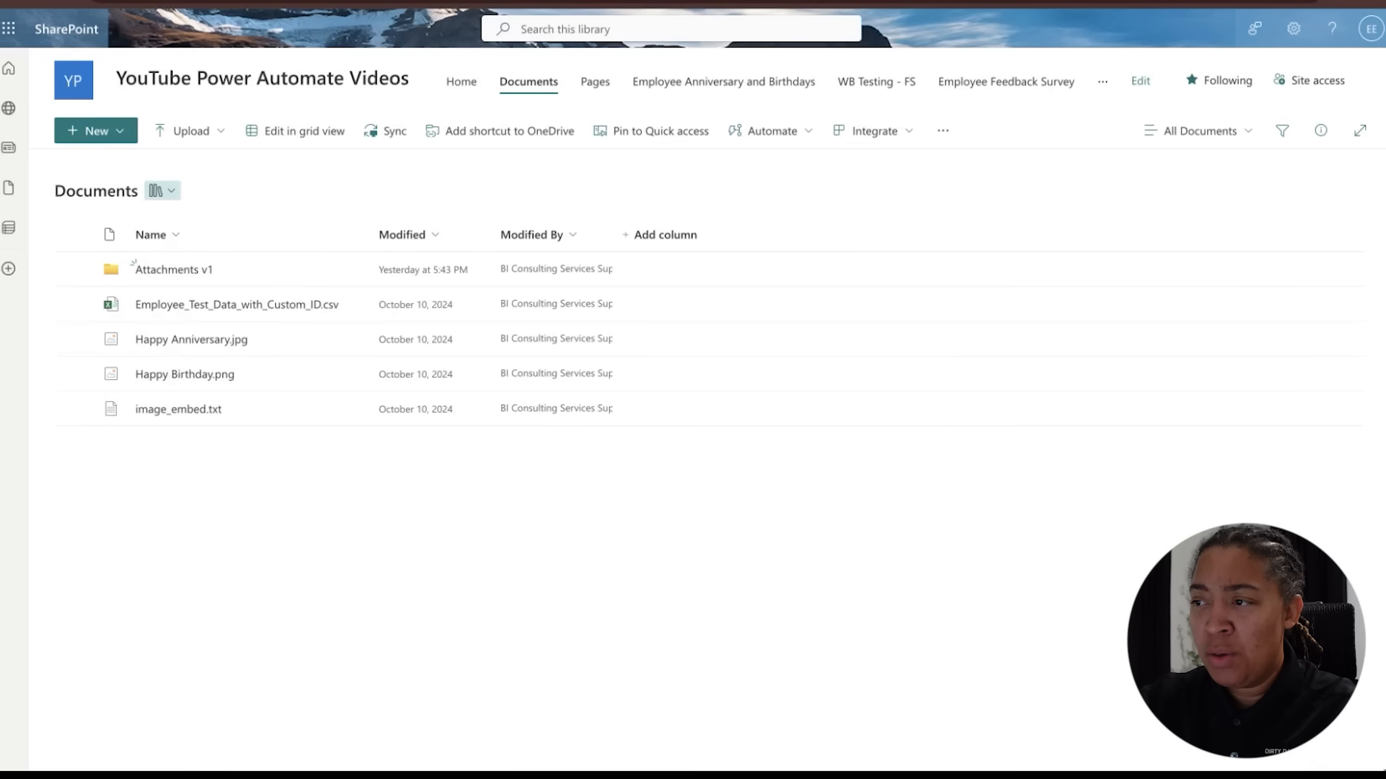
left_click(8, 69)
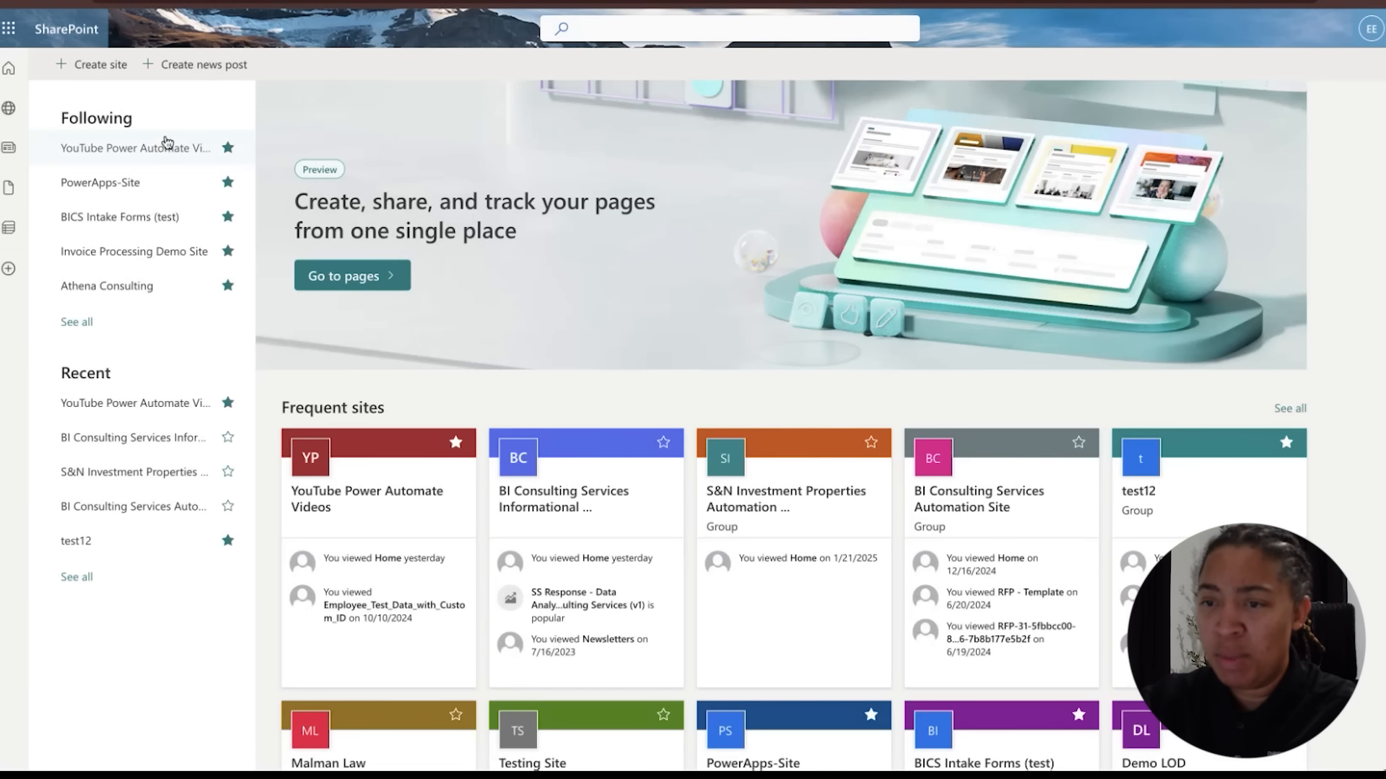
left_click(159, 151)
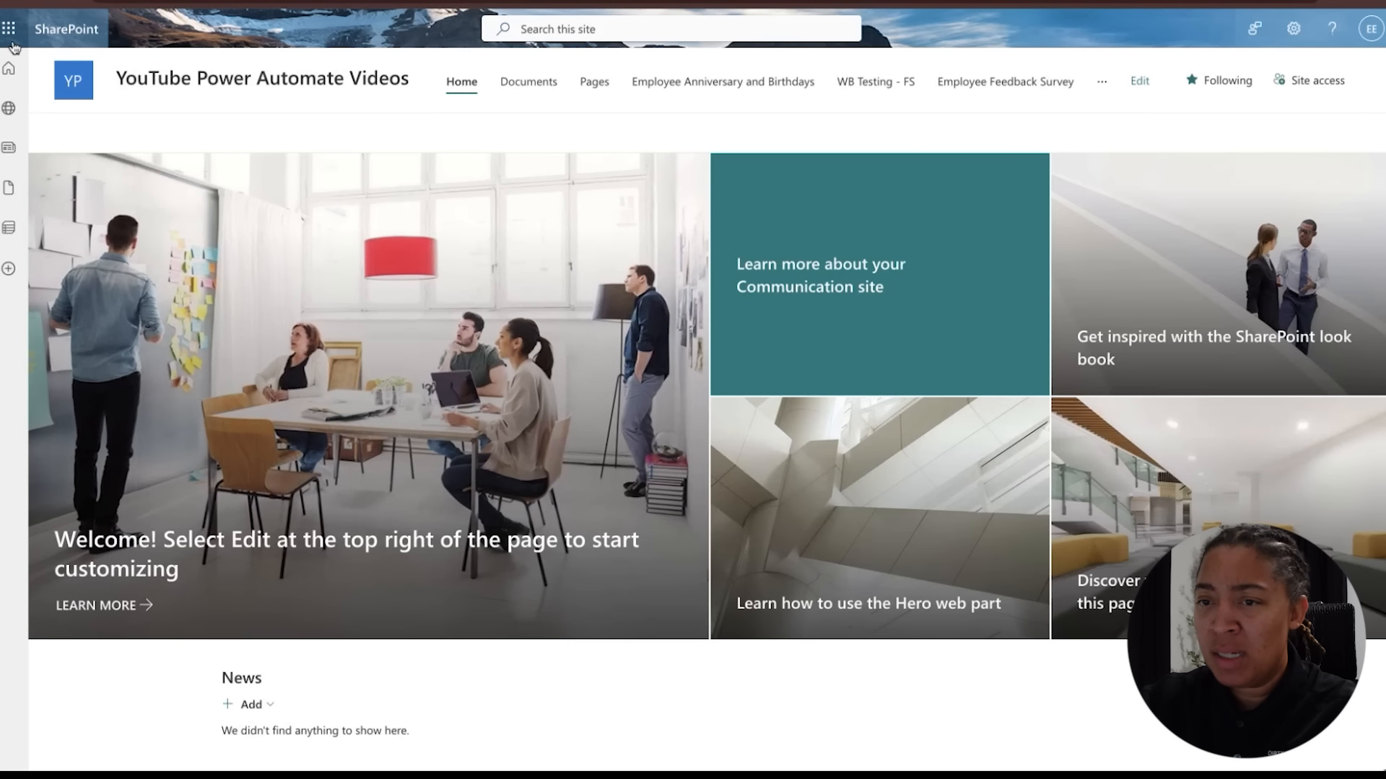
left_click(9, 68)
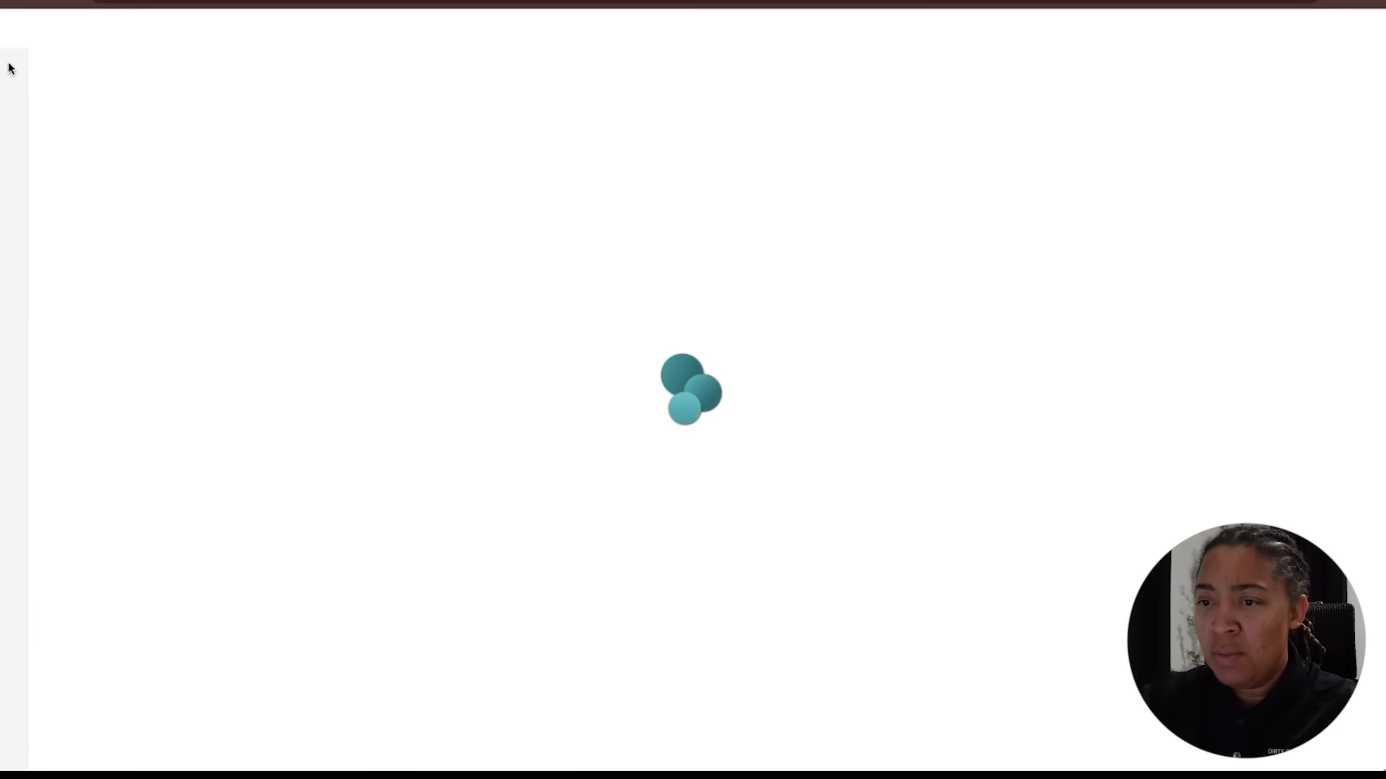
left_click(111, 74)
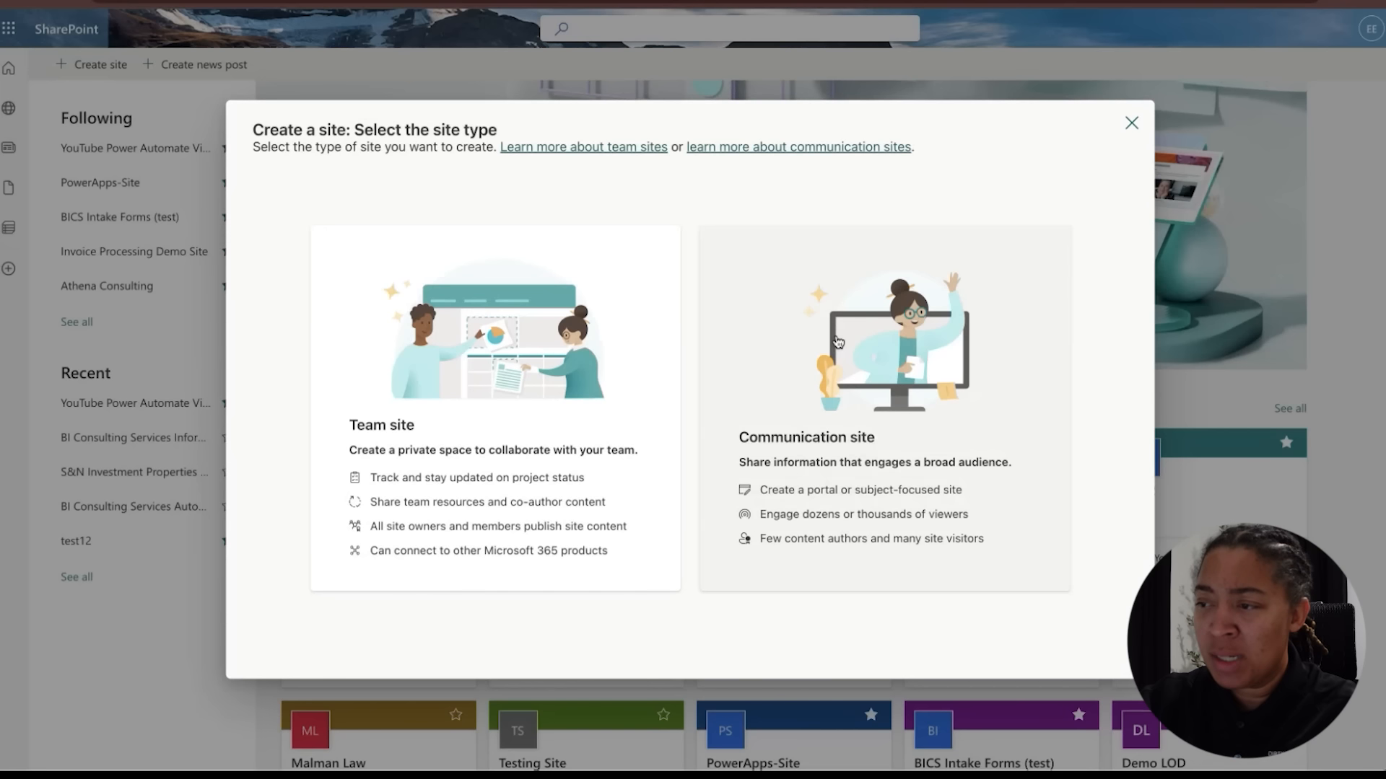
left_click(1130, 127)
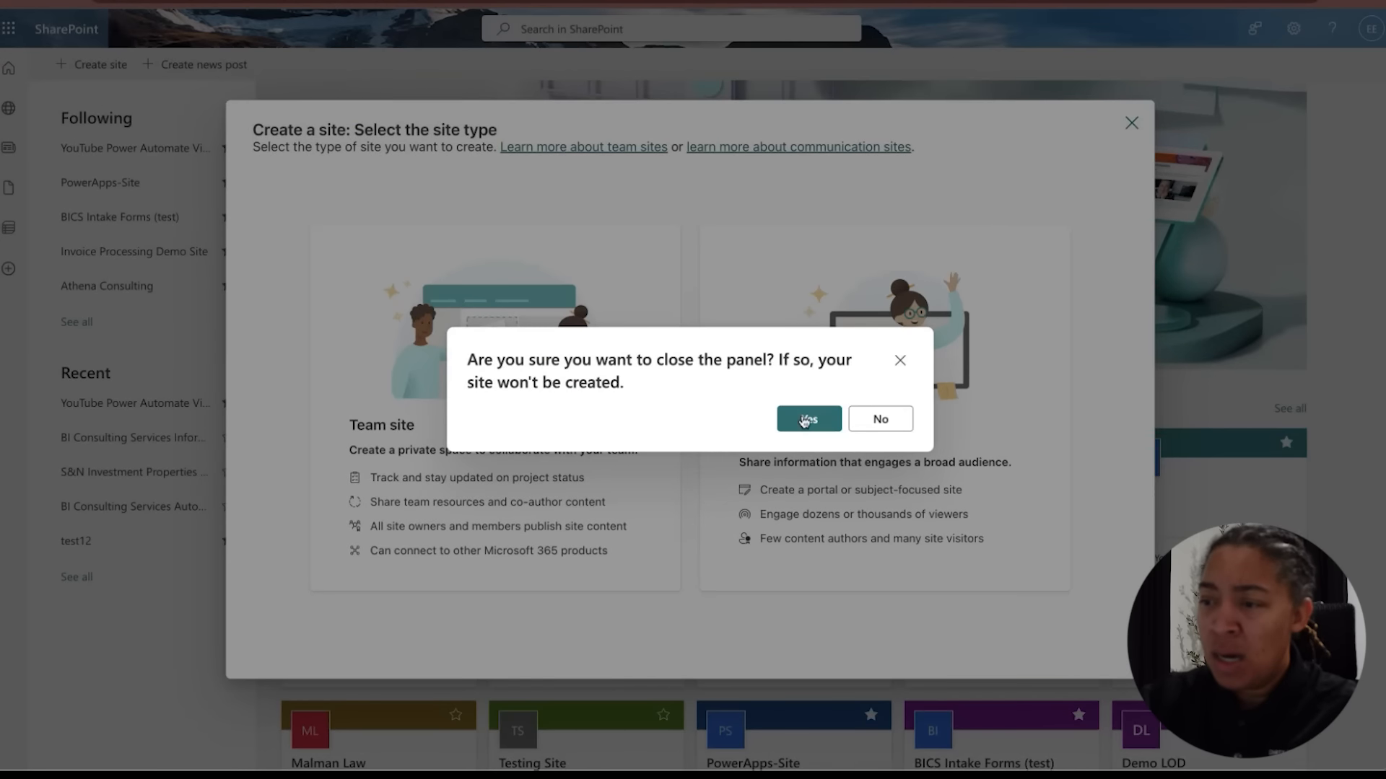
left_click(801, 410)
Open the site's Documents library and create a new folder named Invoice Email Documents
left_click(160, 158)
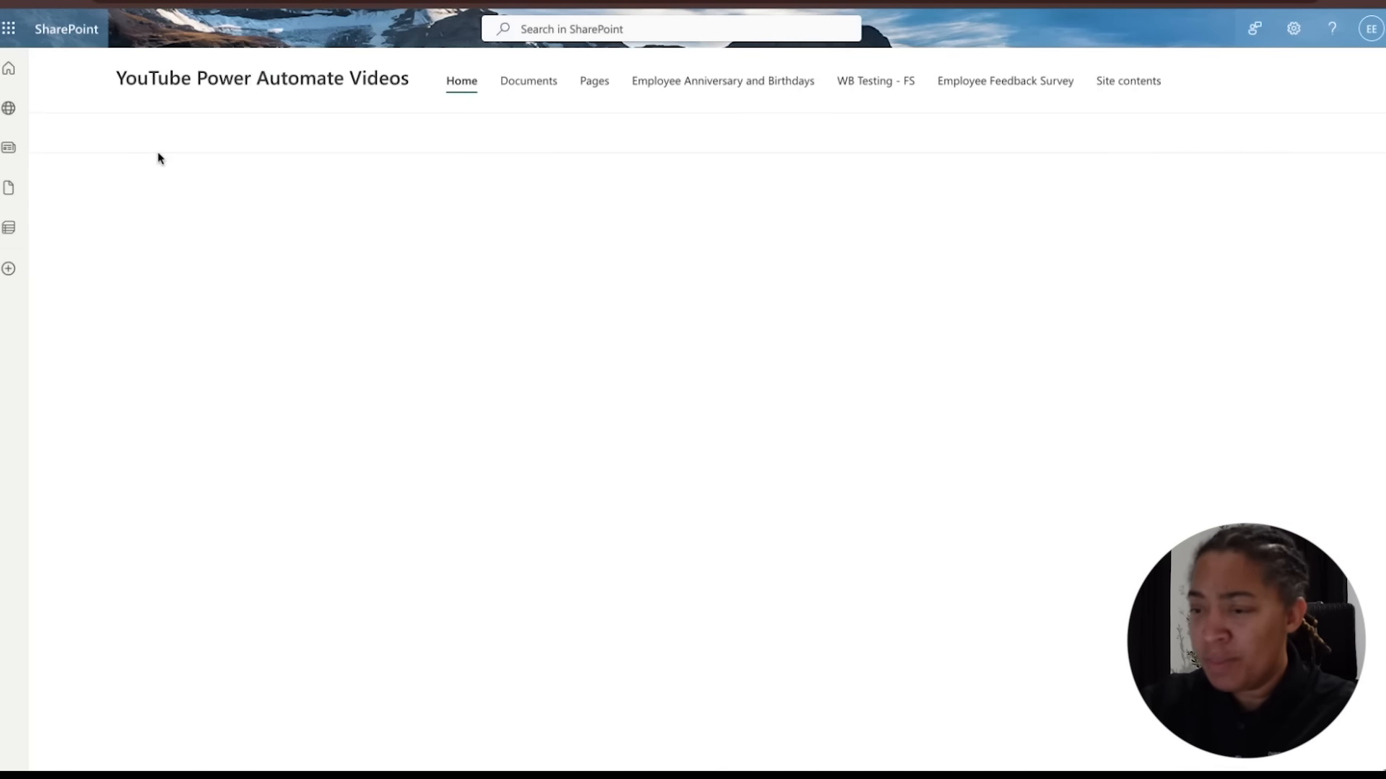
left_click(528, 82)
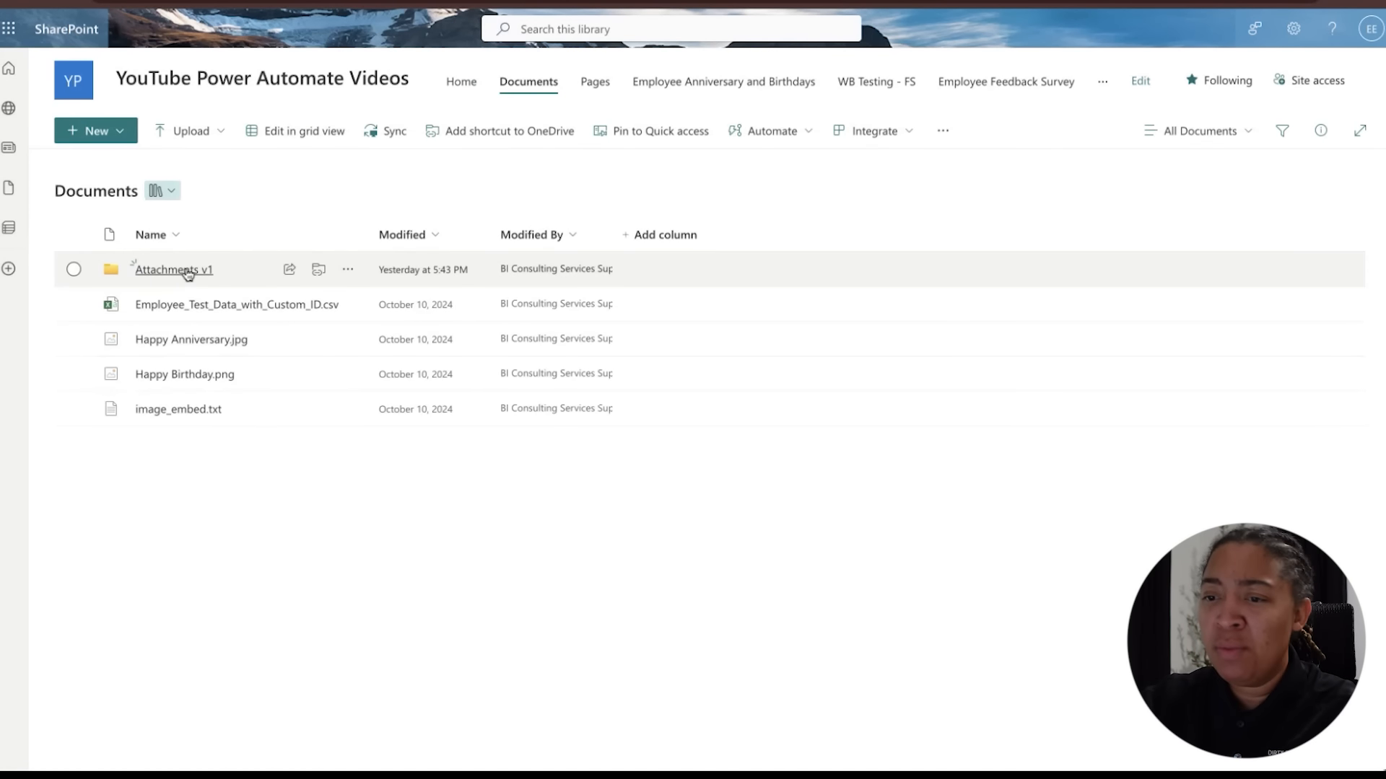
left_click(128, 135)
left_click(122, 169)
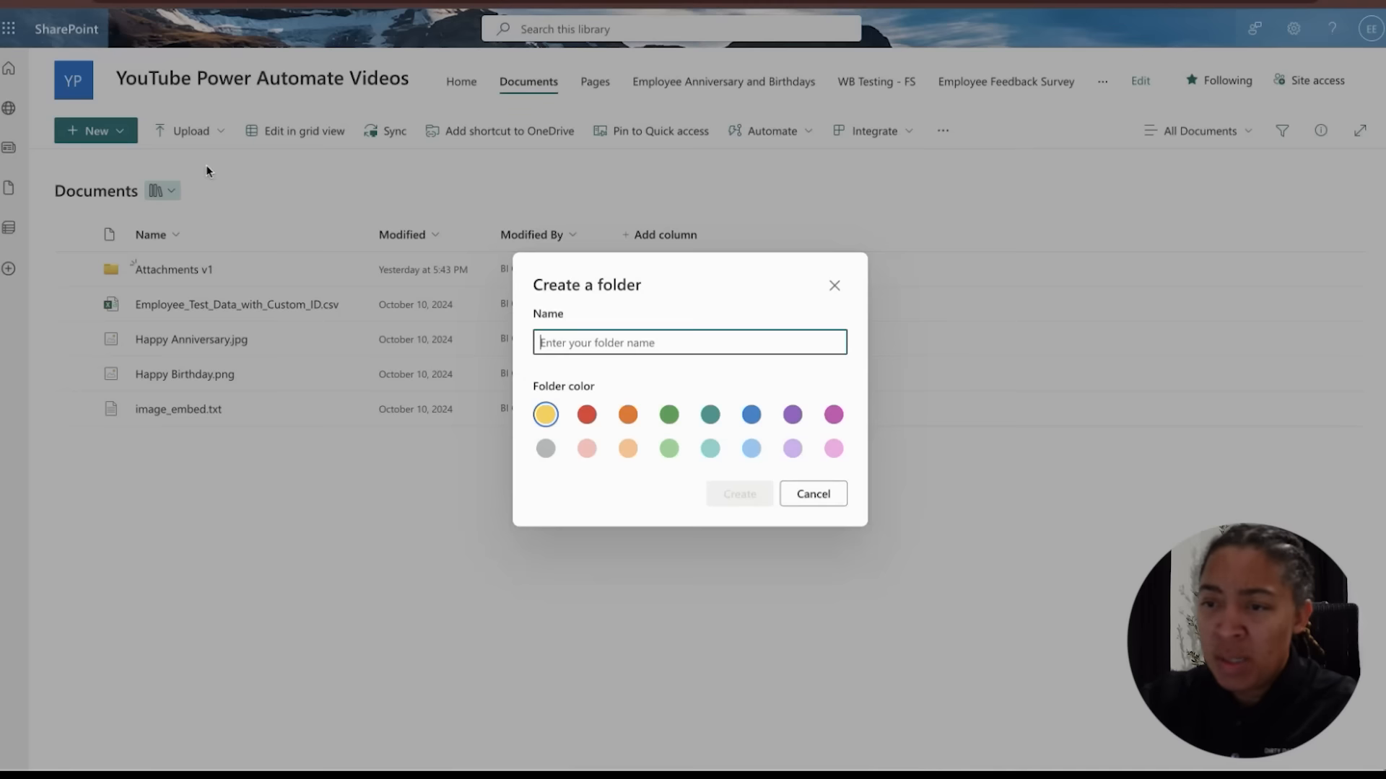
type("Invoice Email Documents")
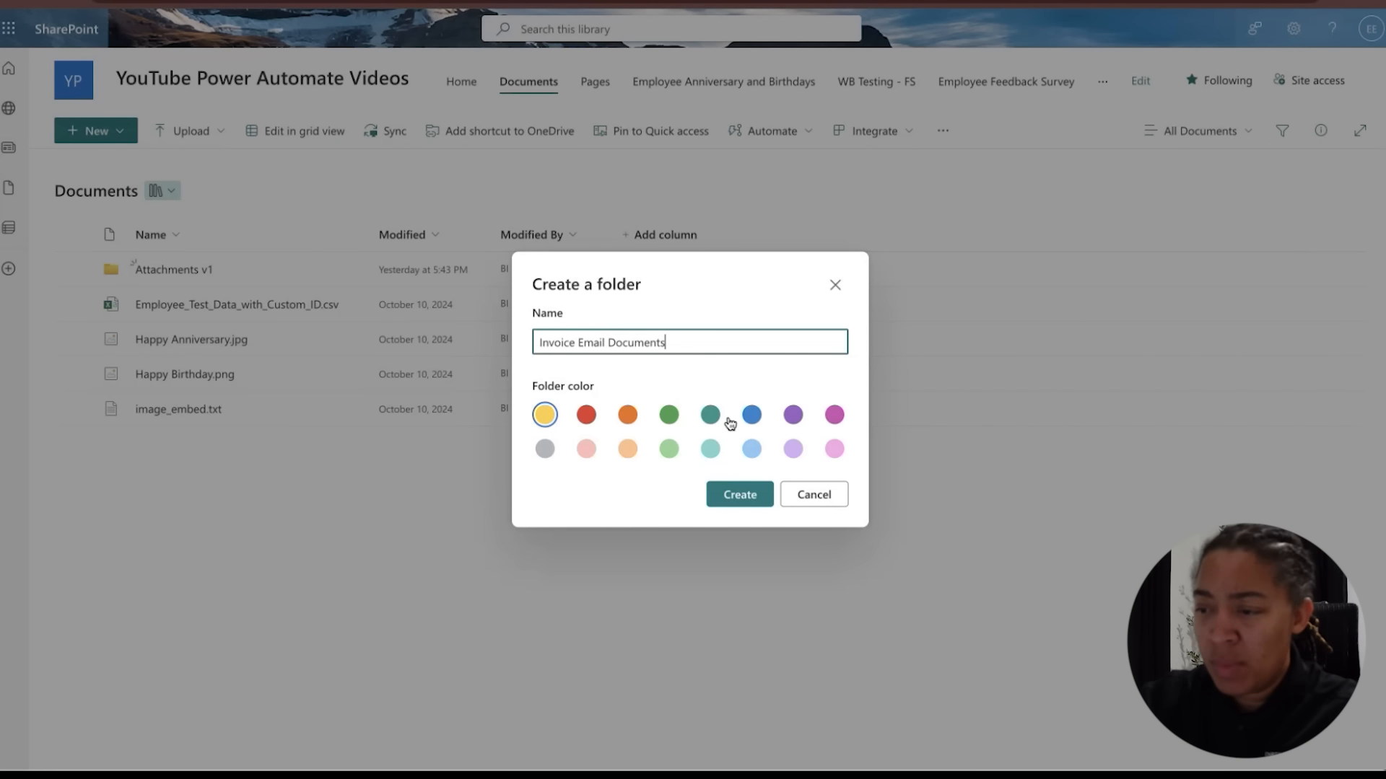
left_click(729, 501)
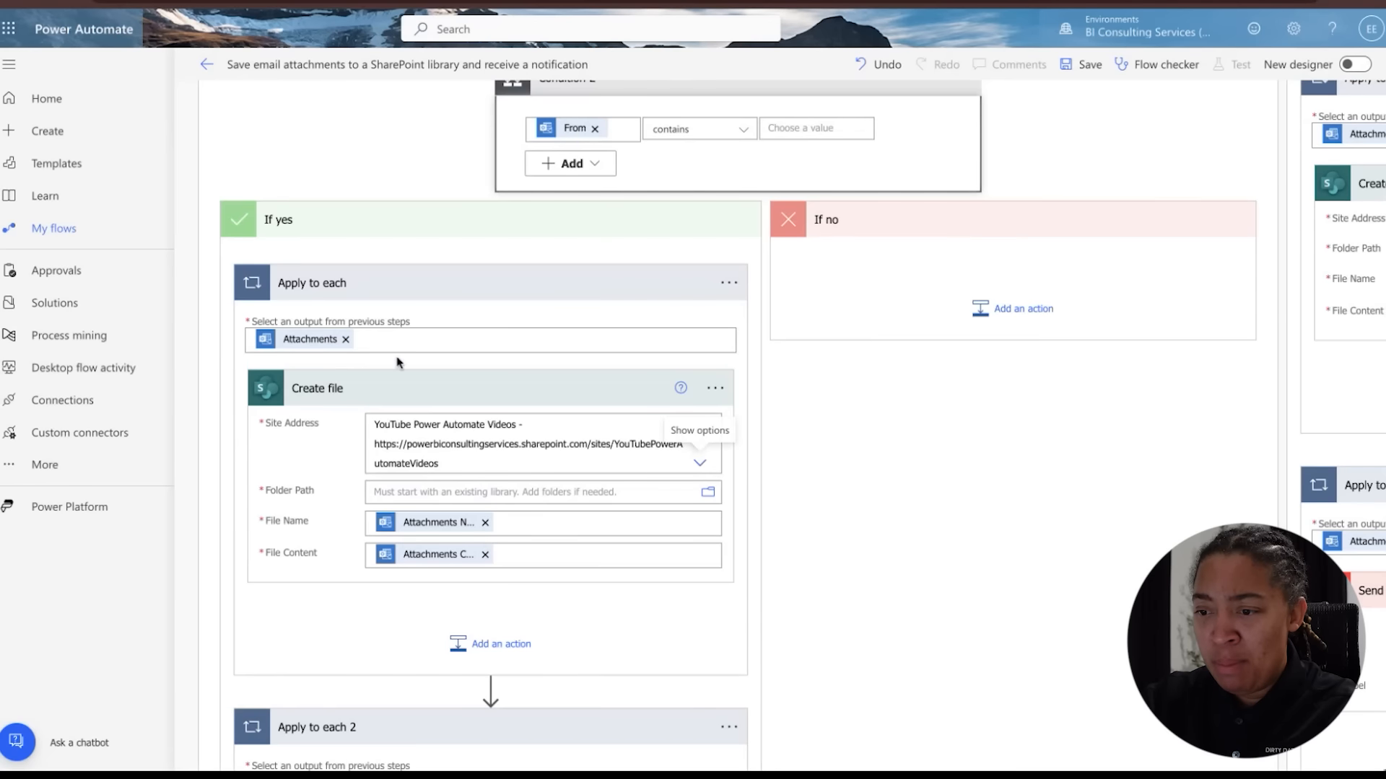
Set the Create file action's Folder Path to /Shared Documents/Invoice Email Documents
scroll(686, 360, "down", 3)
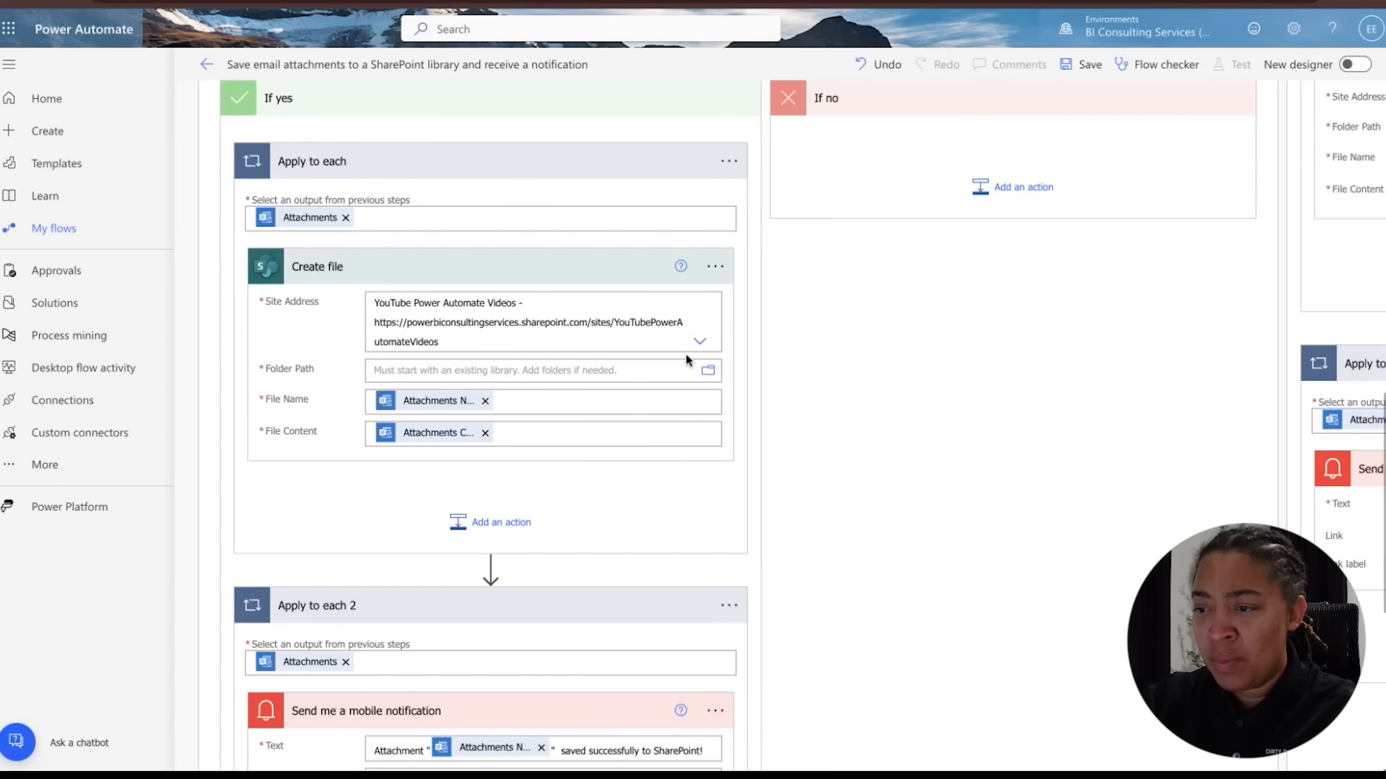
left_click(707, 372)
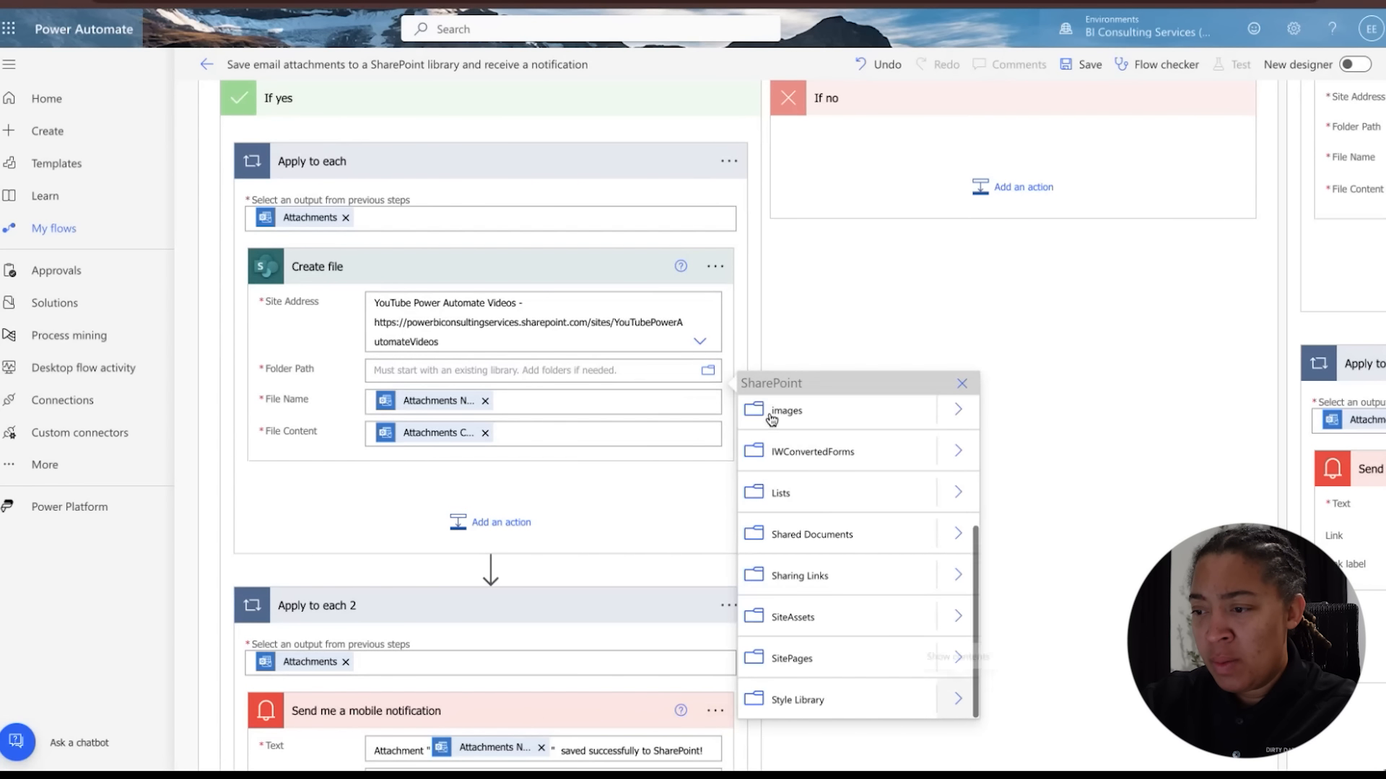
left_click(957, 536)
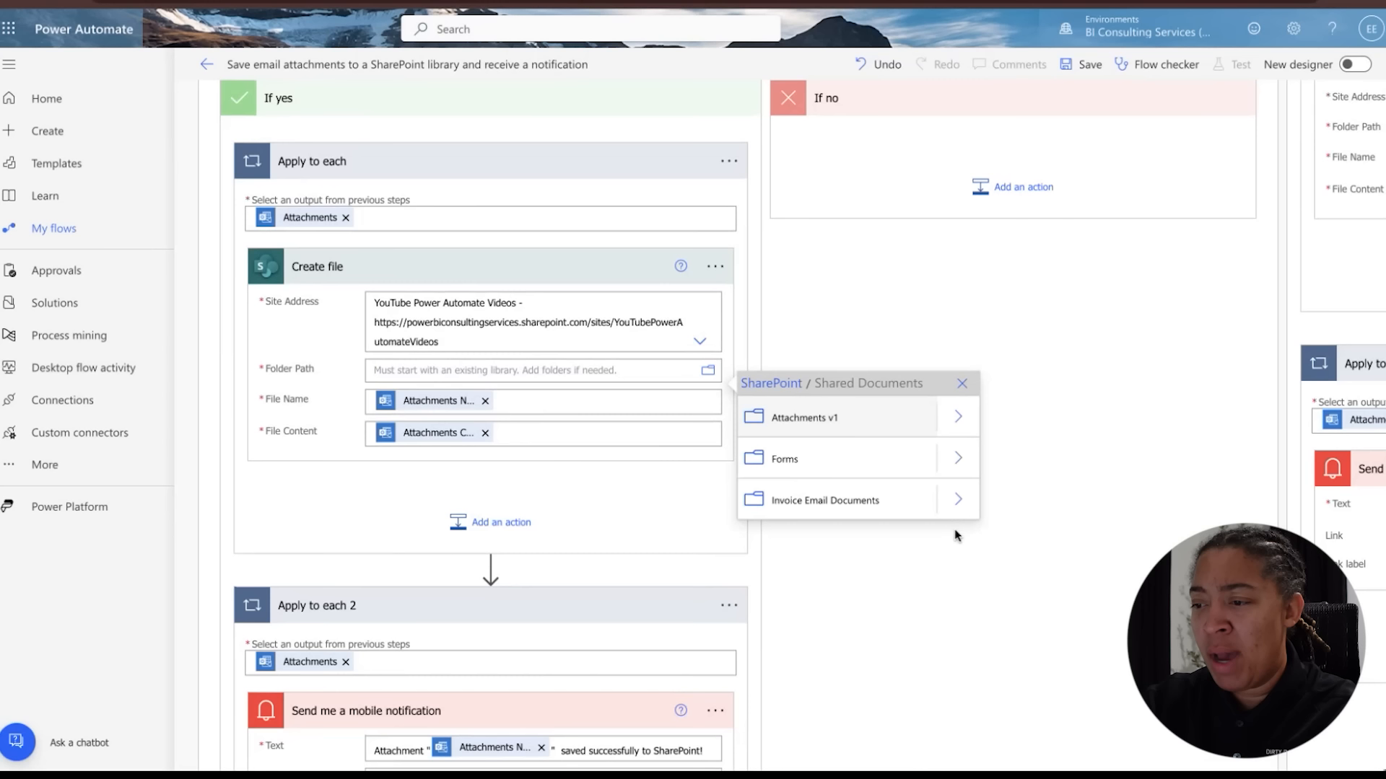
left_click(849, 509)
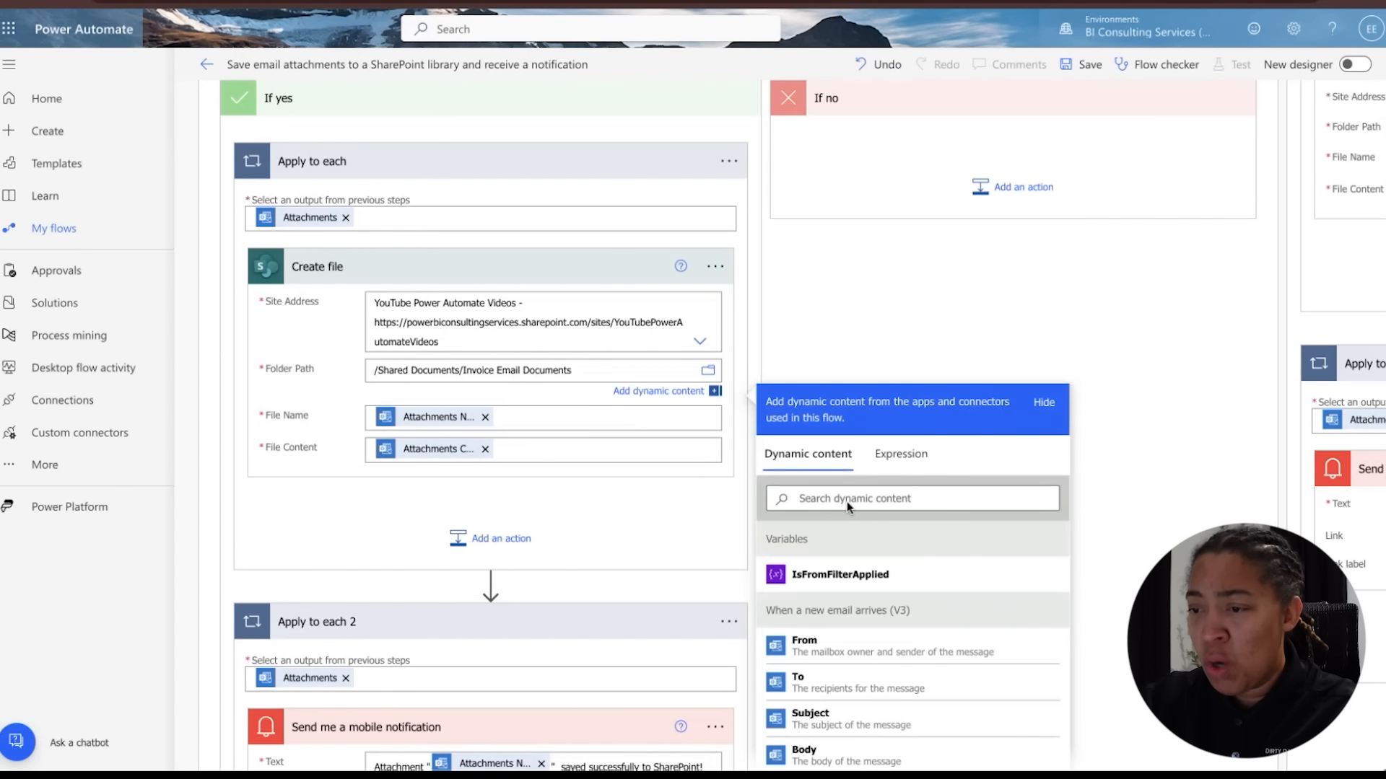
left_click(759, 349)
Add an Office 365 Outlook Send an email (V2) action inside Apply to each 2
scroll(759, 349, "down", 5)
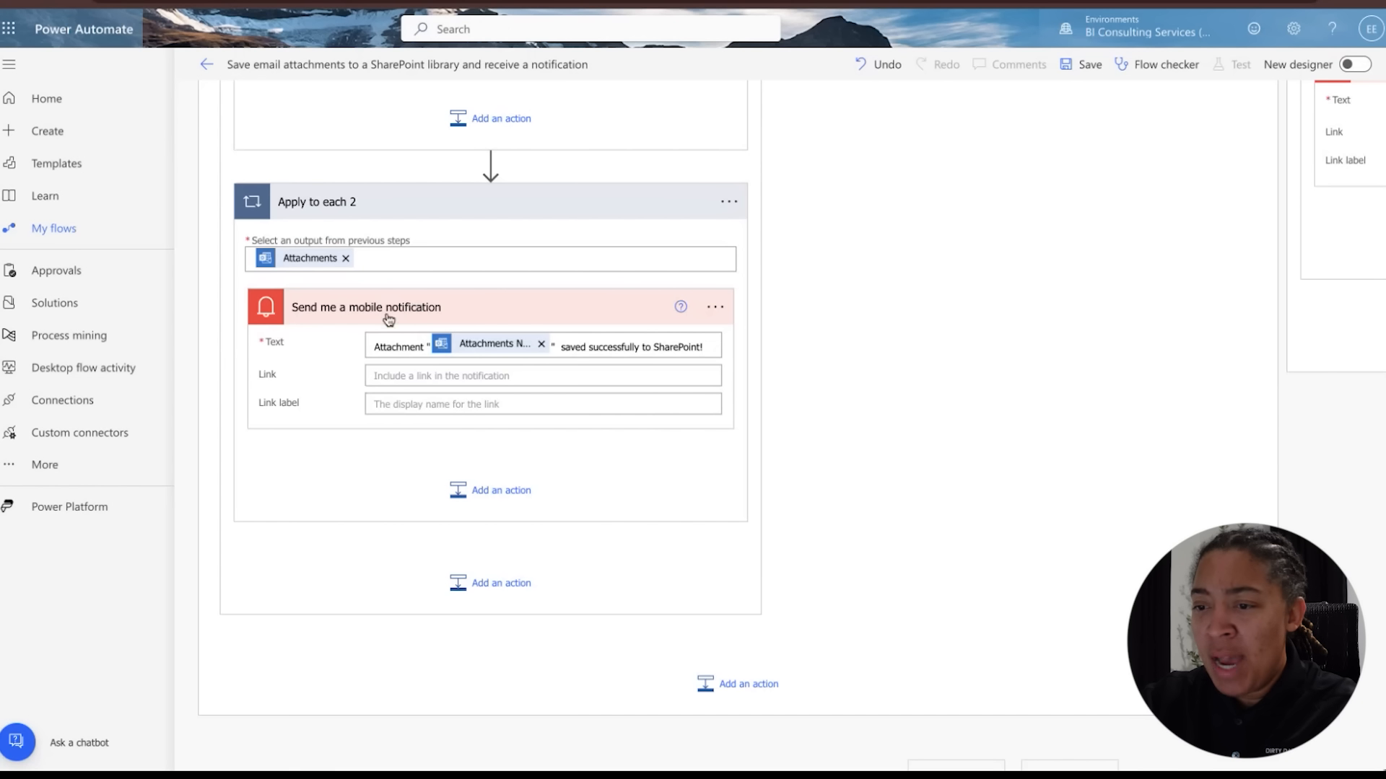
left_click(493, 506)
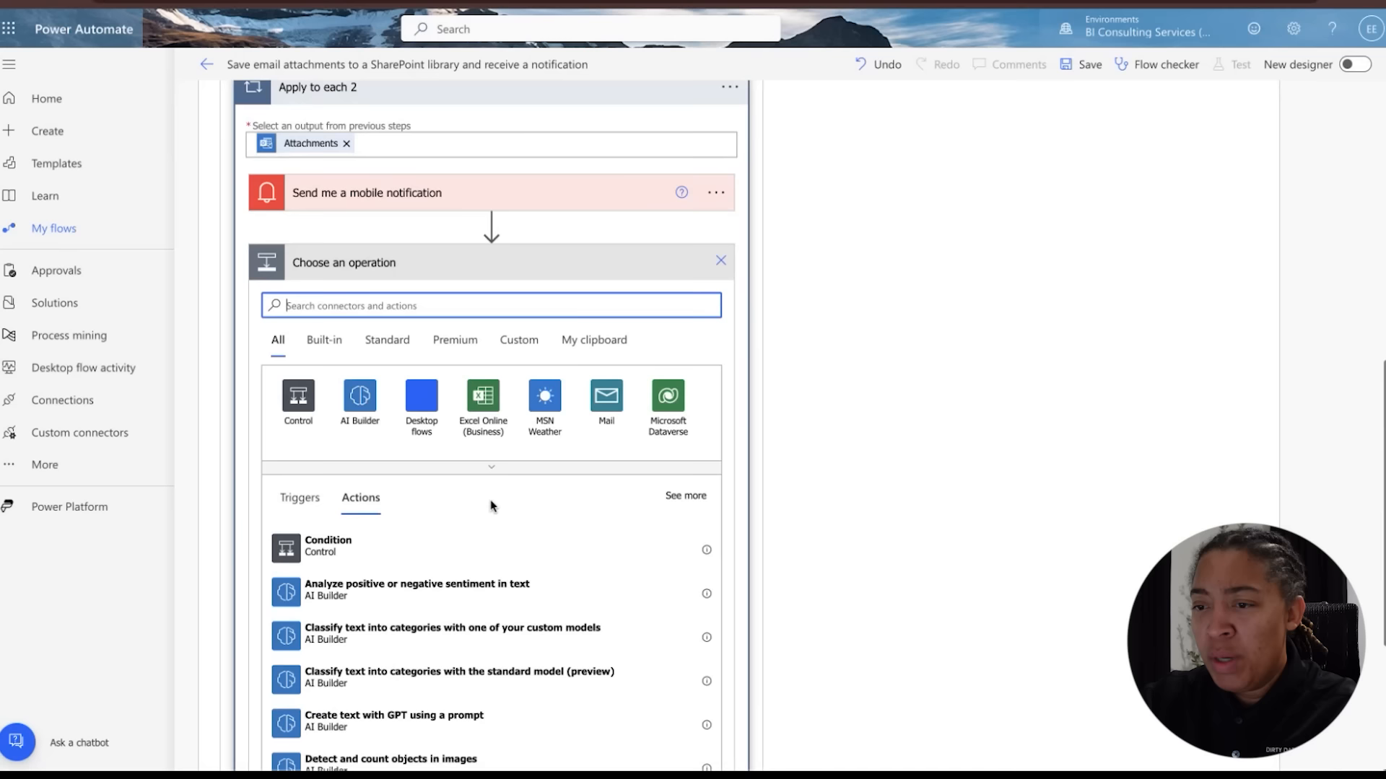
scroll(445, 489, "up", 3)
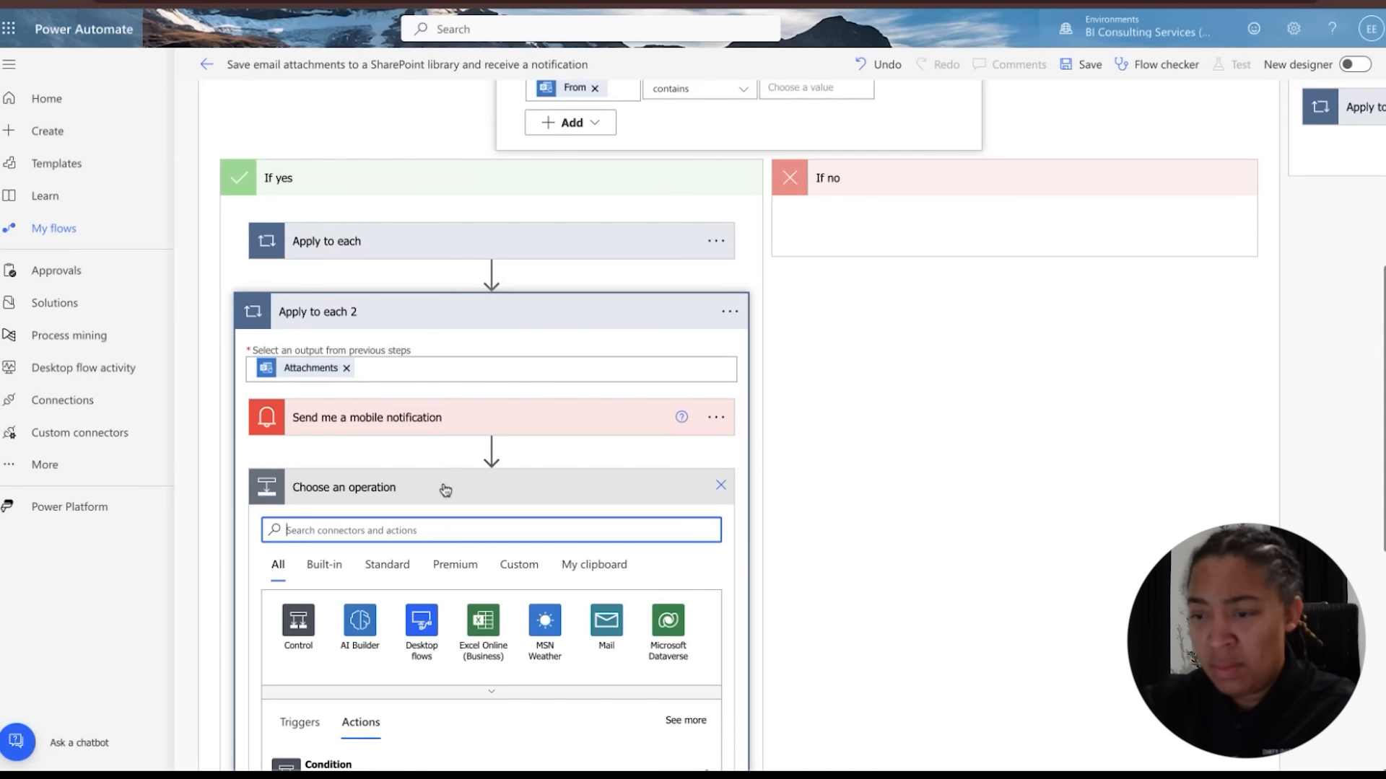
type("email")
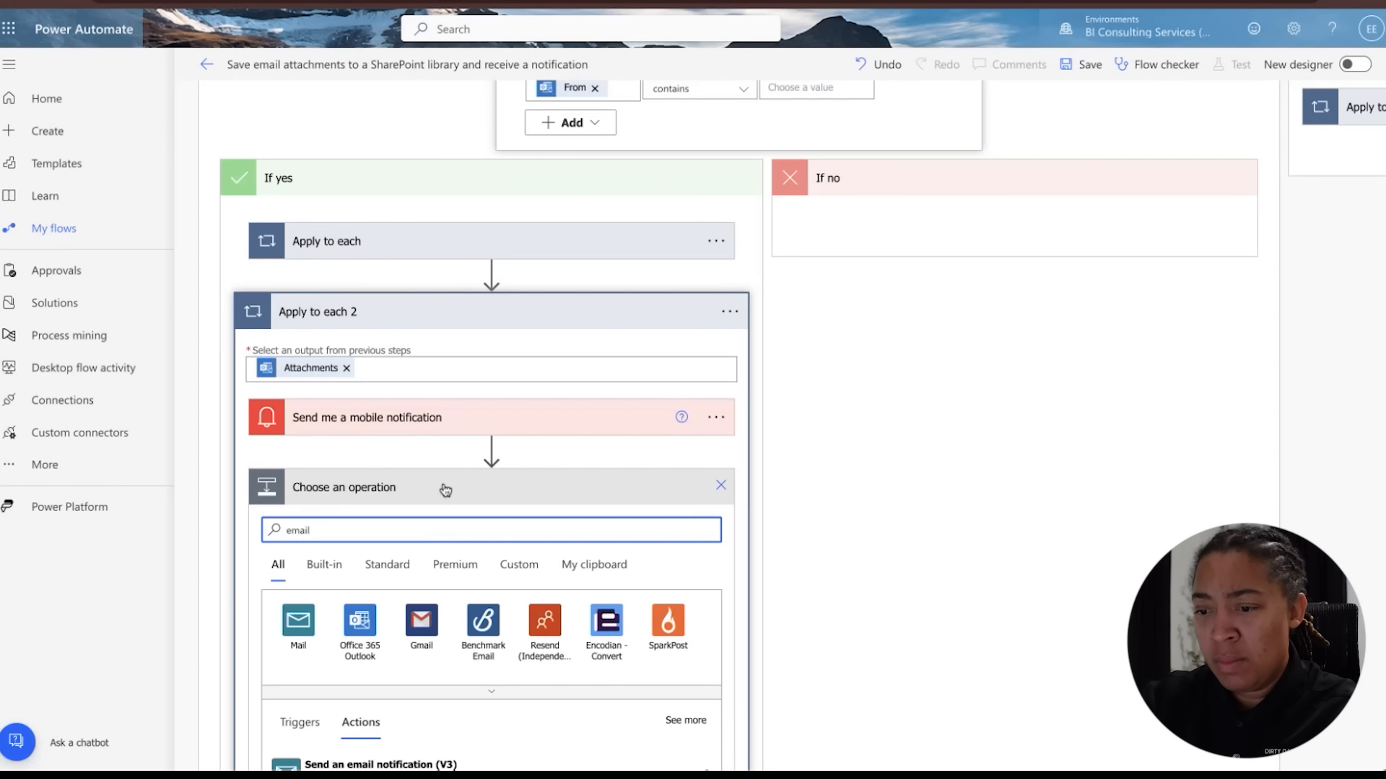
scroll(445, 490, "down", 4)
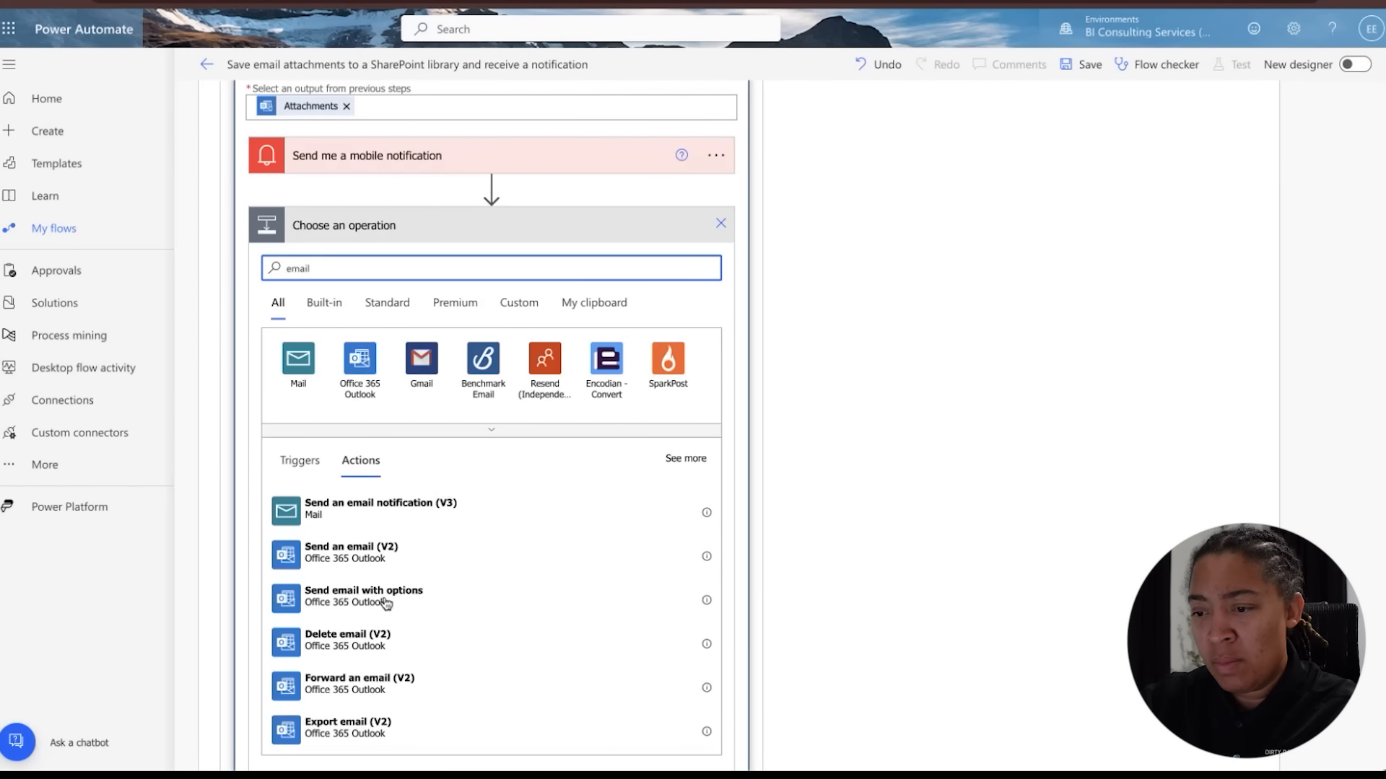
left_click(370, 561)
Copy the text of the Send me a mobile notification action
scroll(396, 532, "up", 3)
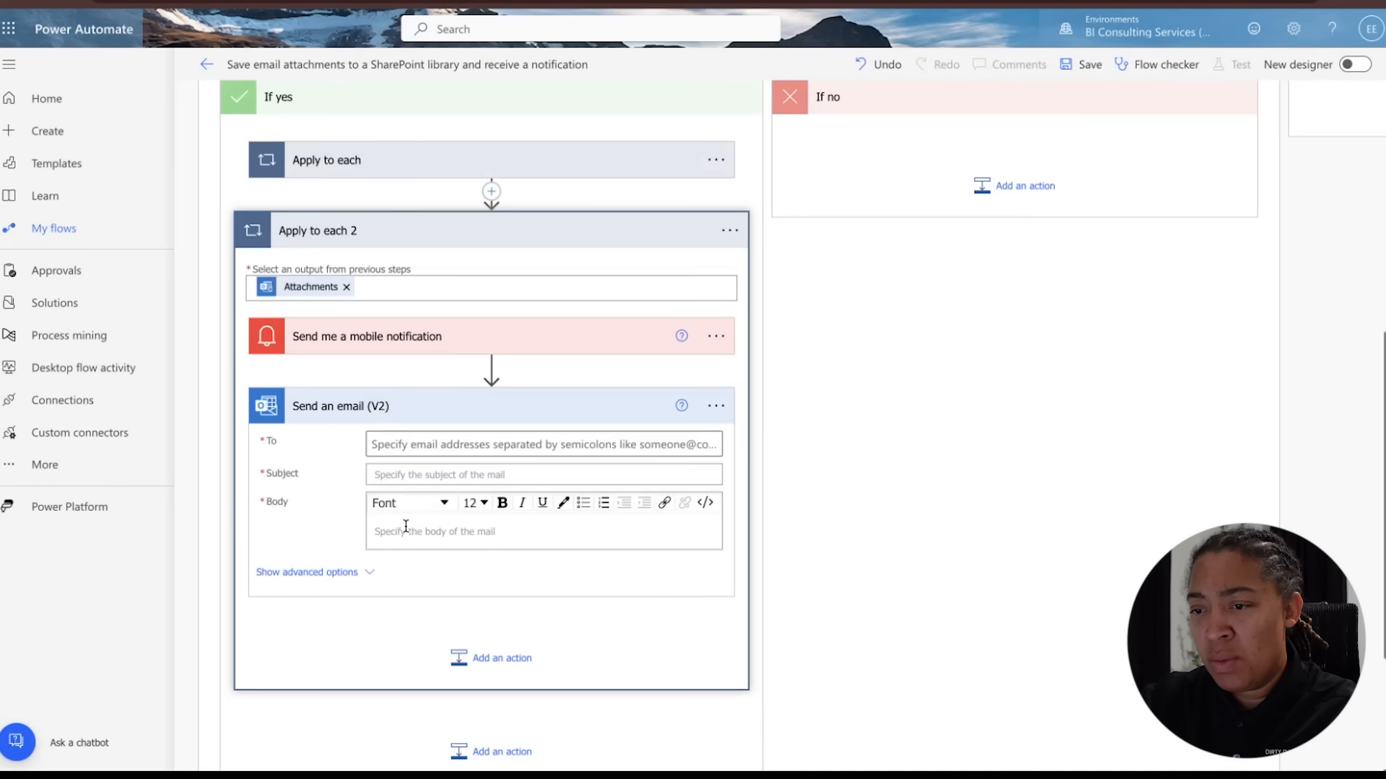
left_click(716, 336)
left_click(697, 337)
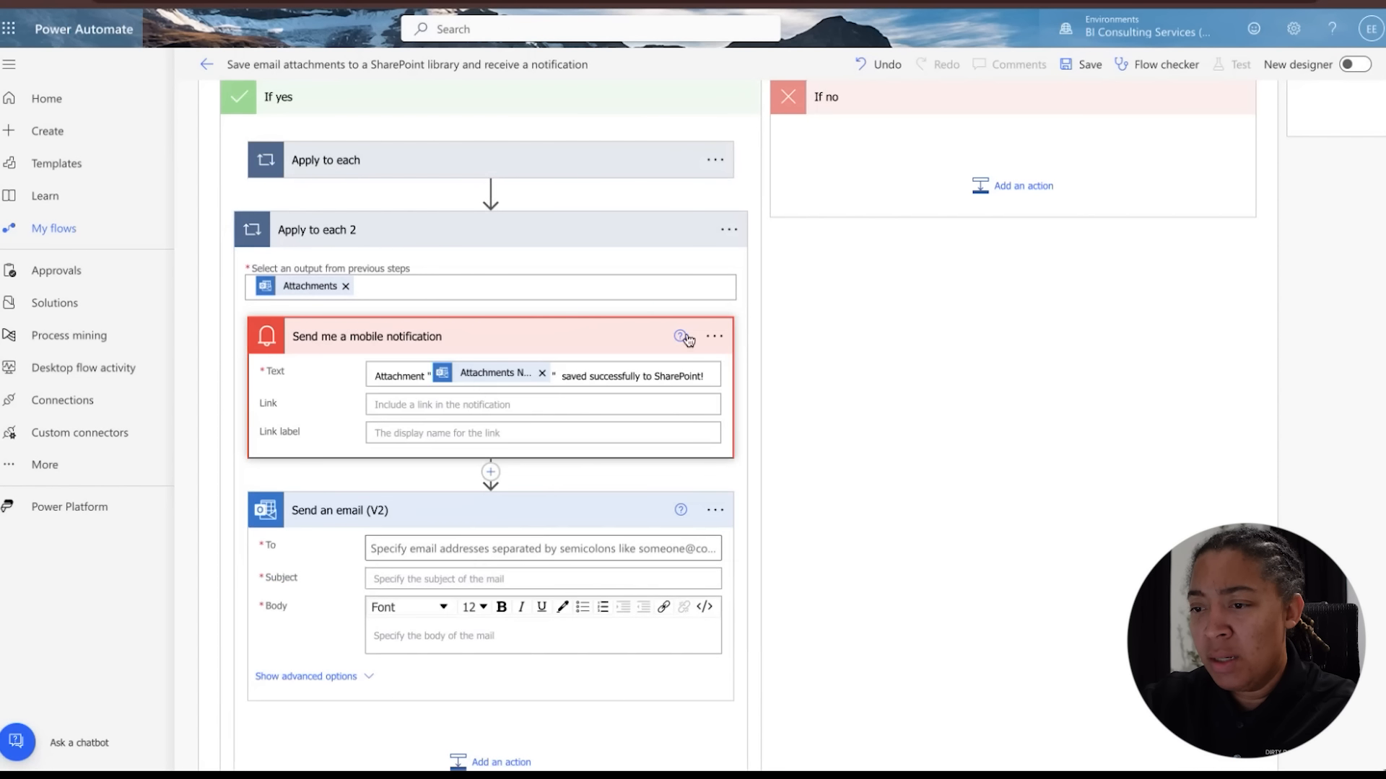
key("ctrl+a")
left_click(713, 370)
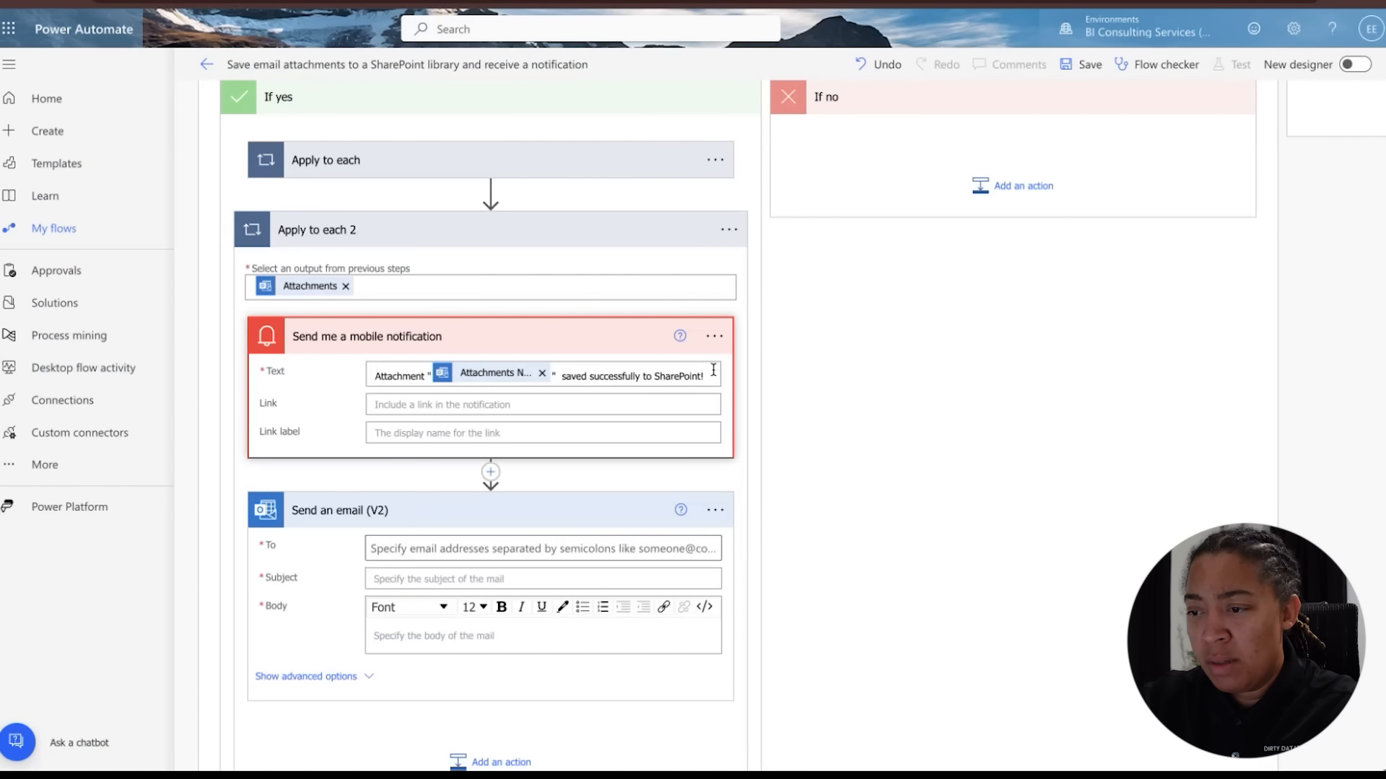
left_click_drag(706, 374, 359, 374)
left_click(399, 375)
key("ctrl+a")
key("ctrl+c")
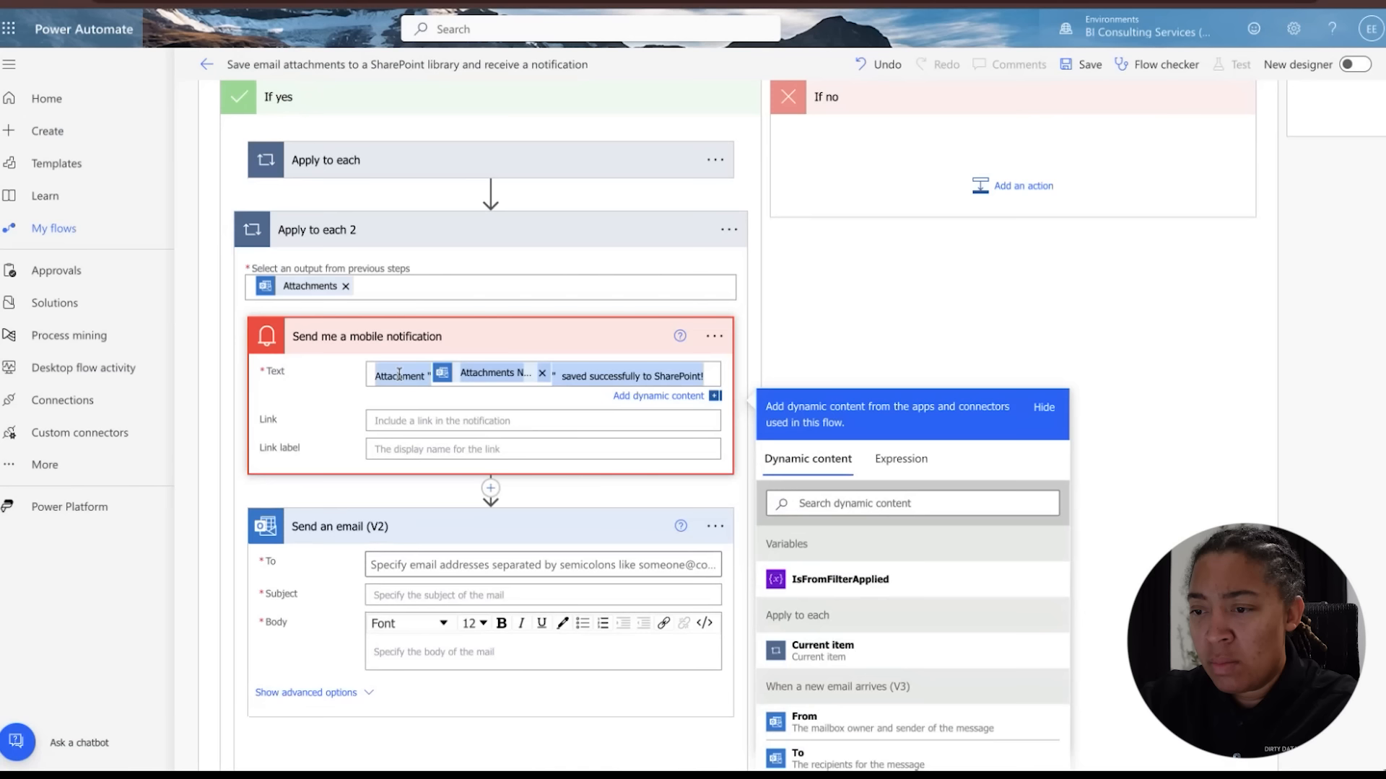
Delete the Send me a mobile notification action
left_click(715, 336)
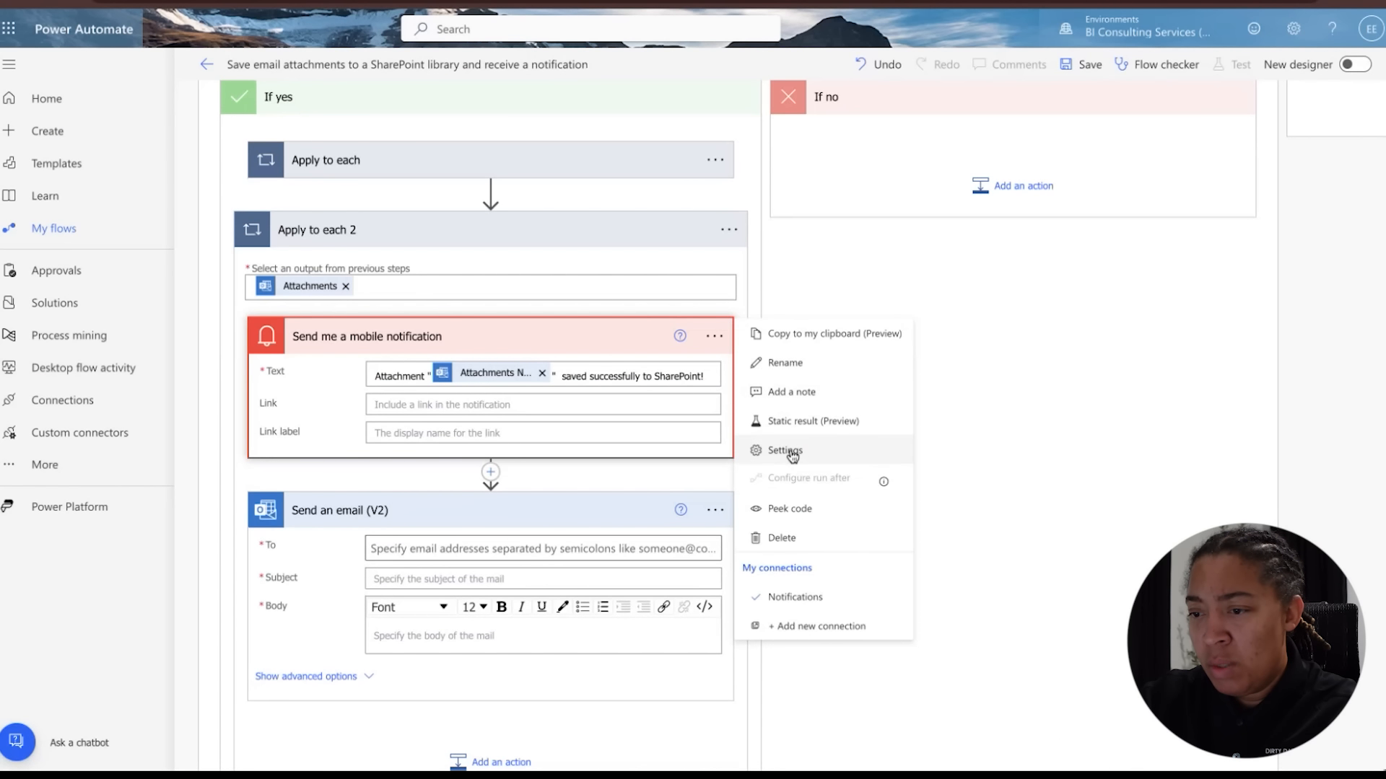
left_click(790, 537)
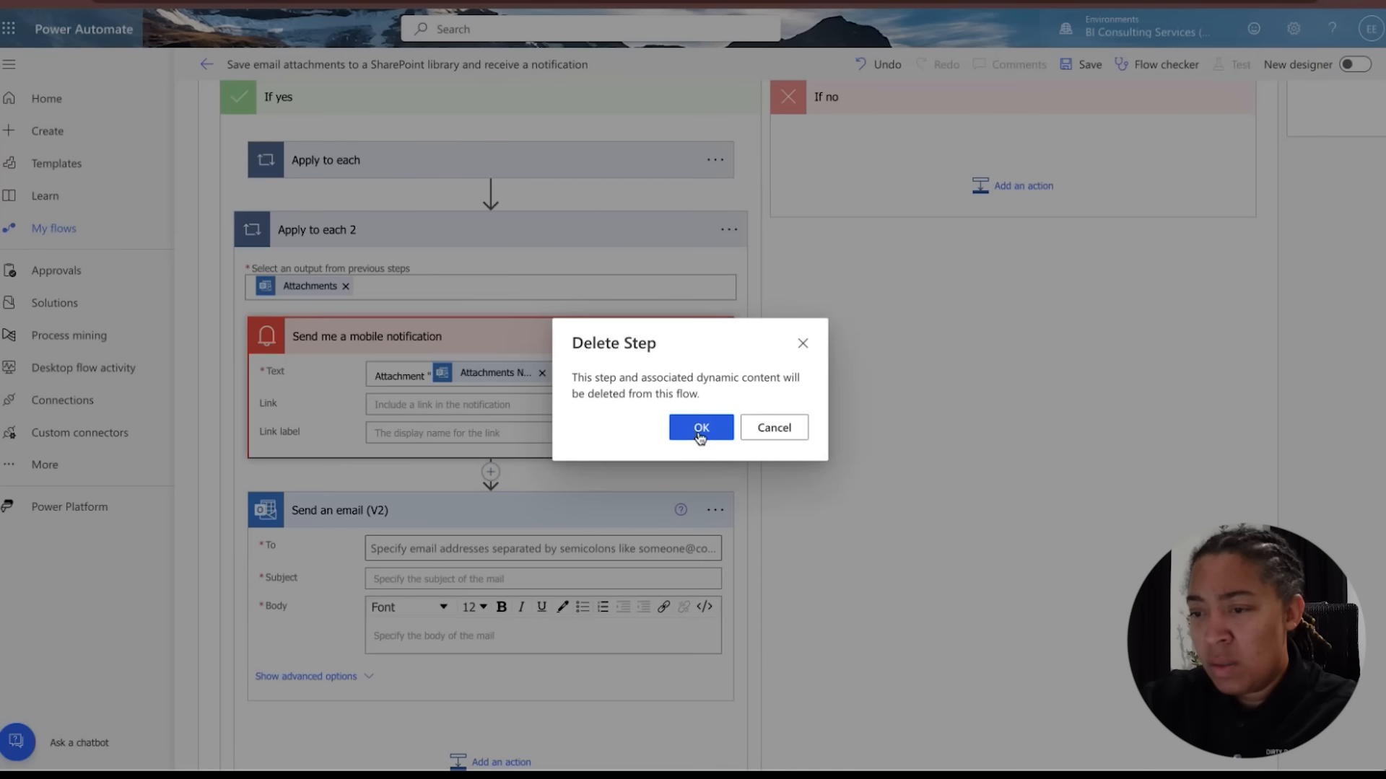
left_click(700, 433)
Set the email's To recipient to YouTube Video Creation
left_click(461, 384)
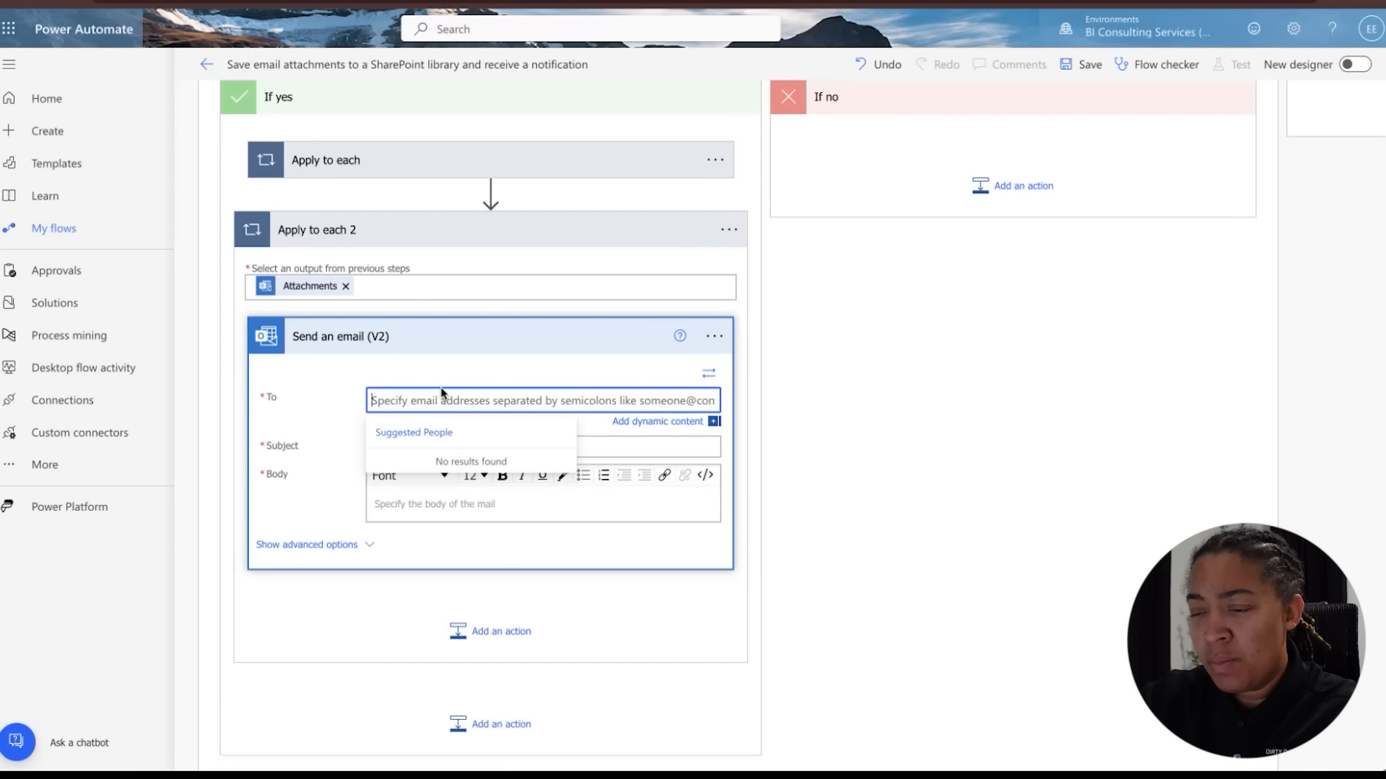
type("youtube")
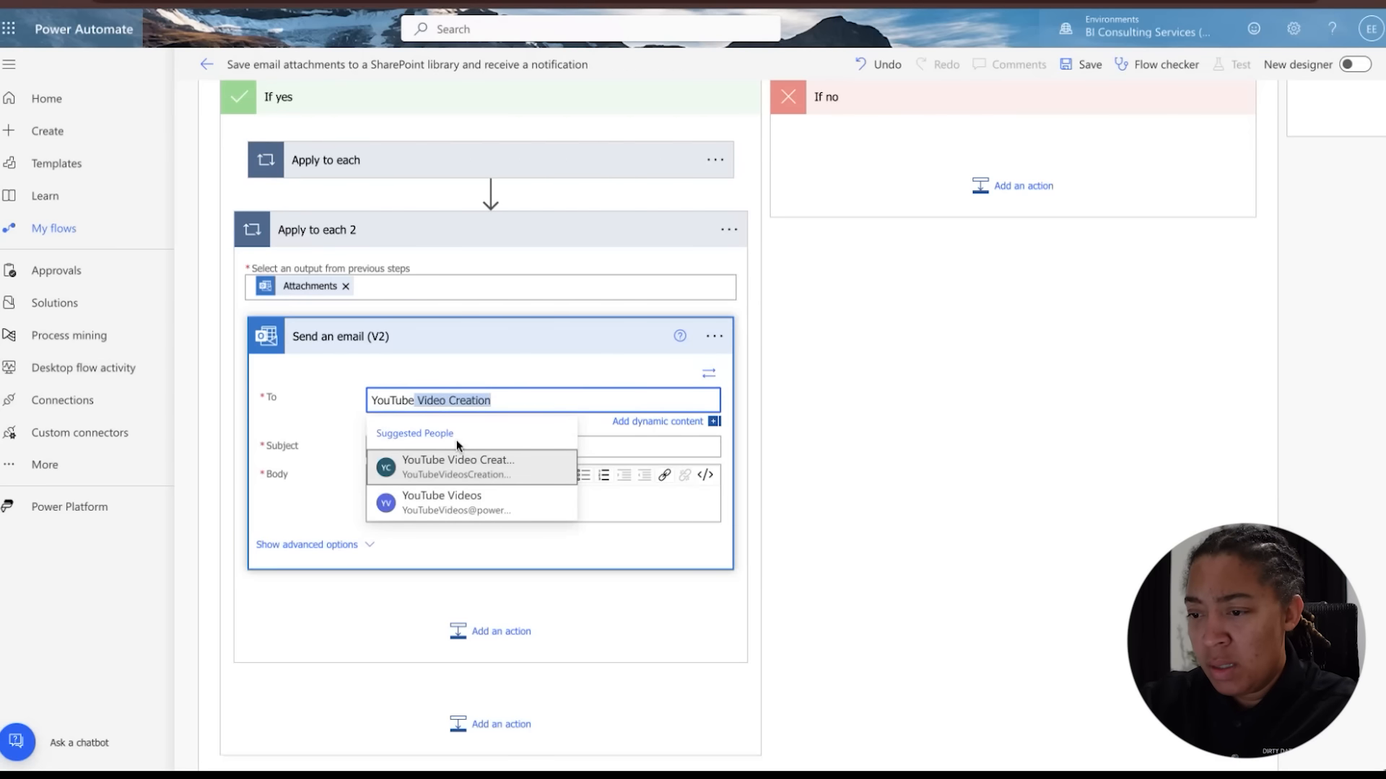
left_click(462, 465)
Paste the copied attachment-saved message into the email's Subject and Body
left_click(432, 443)
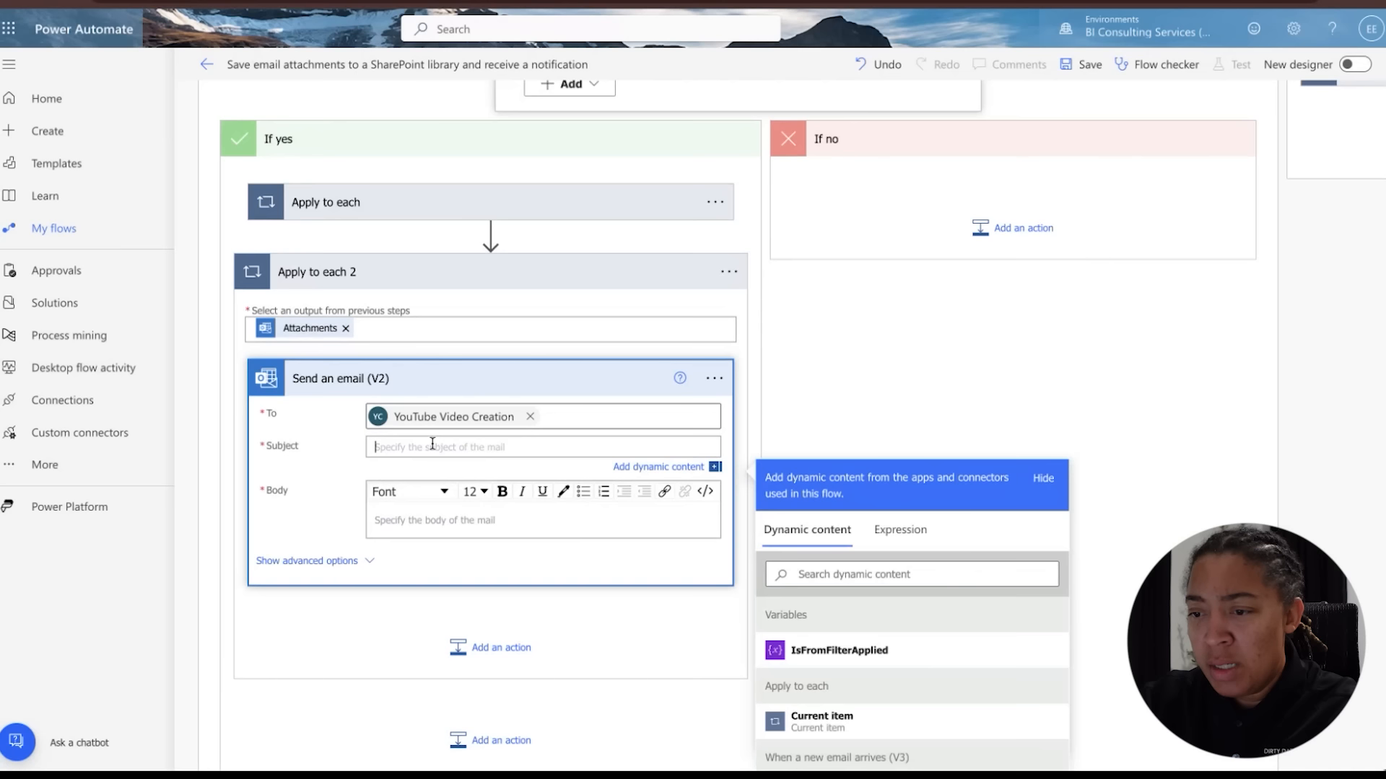
key("ctrl+v")
left_click(430, 521)
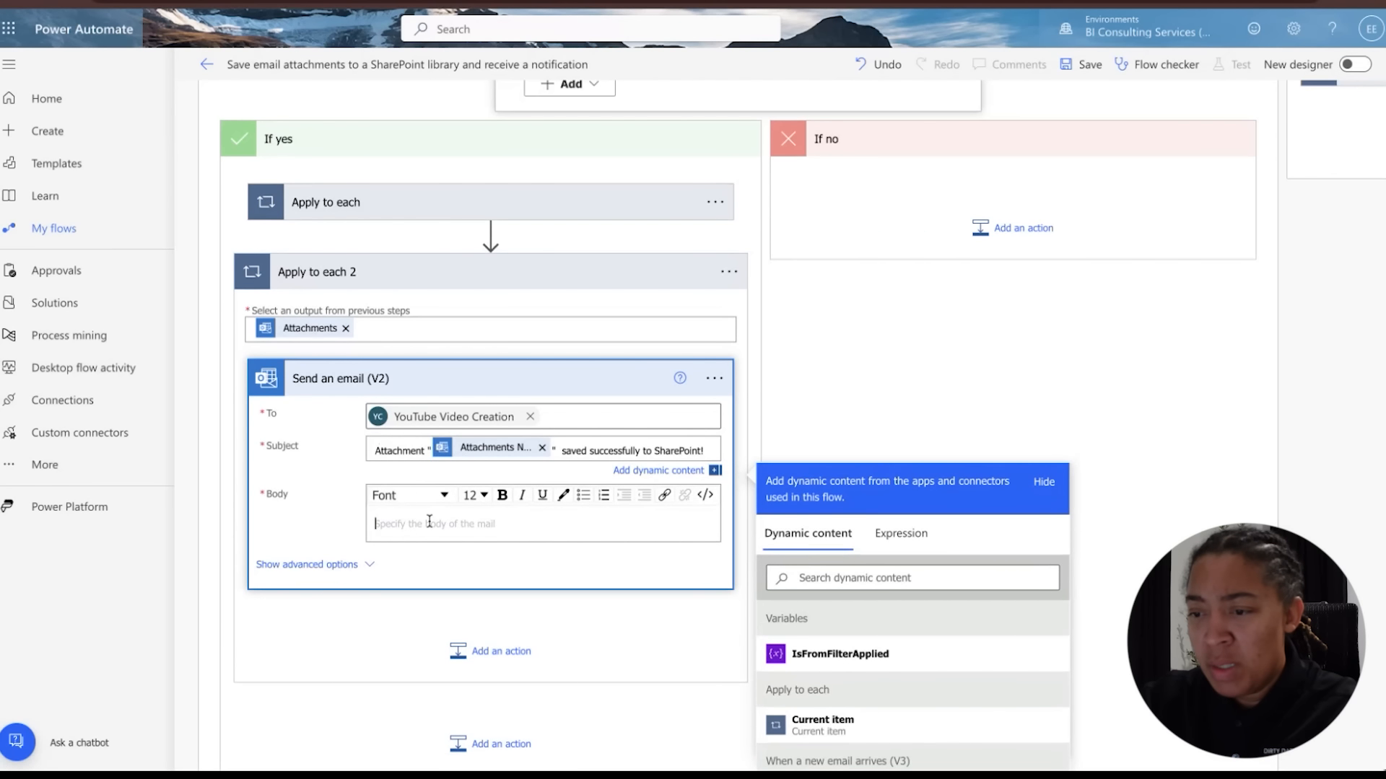
key("ctrl+v")
Review the If yes branch, expanding the Create file action inside Apply to each
scroll(512, 587, "down", 2)
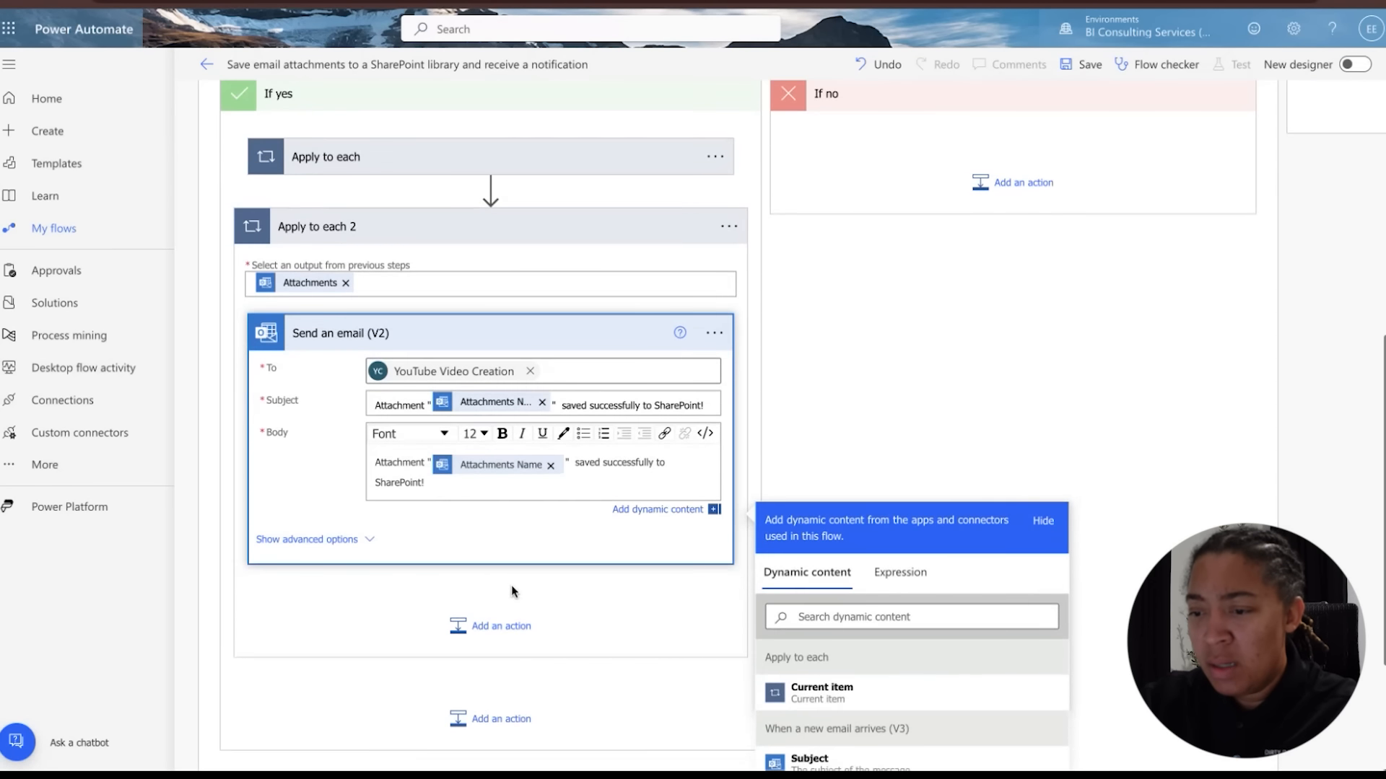
scroll(512, 587, "up", 4)
scroll(512, 587, "down", 2)
scroll(512, 592, "down", 1)
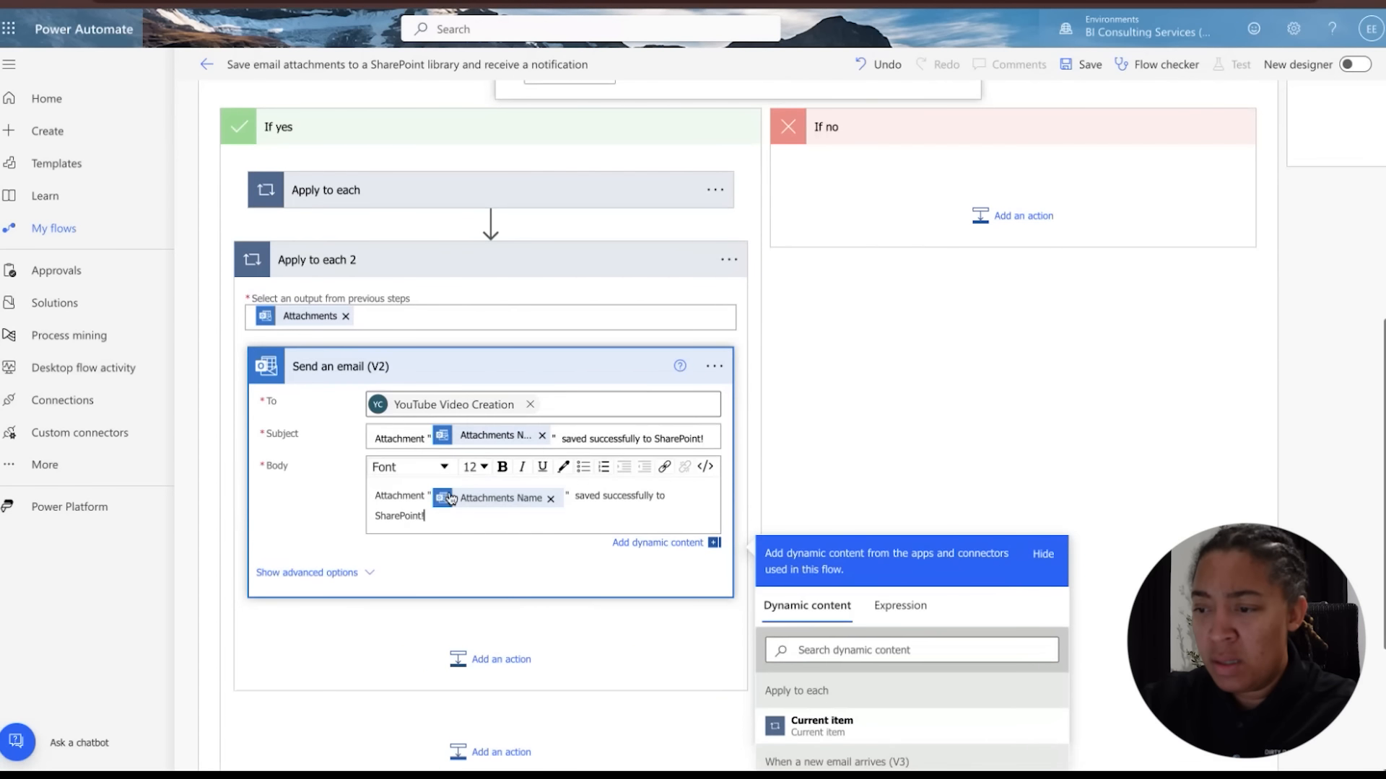
scroll(443, 481, "right", 1)
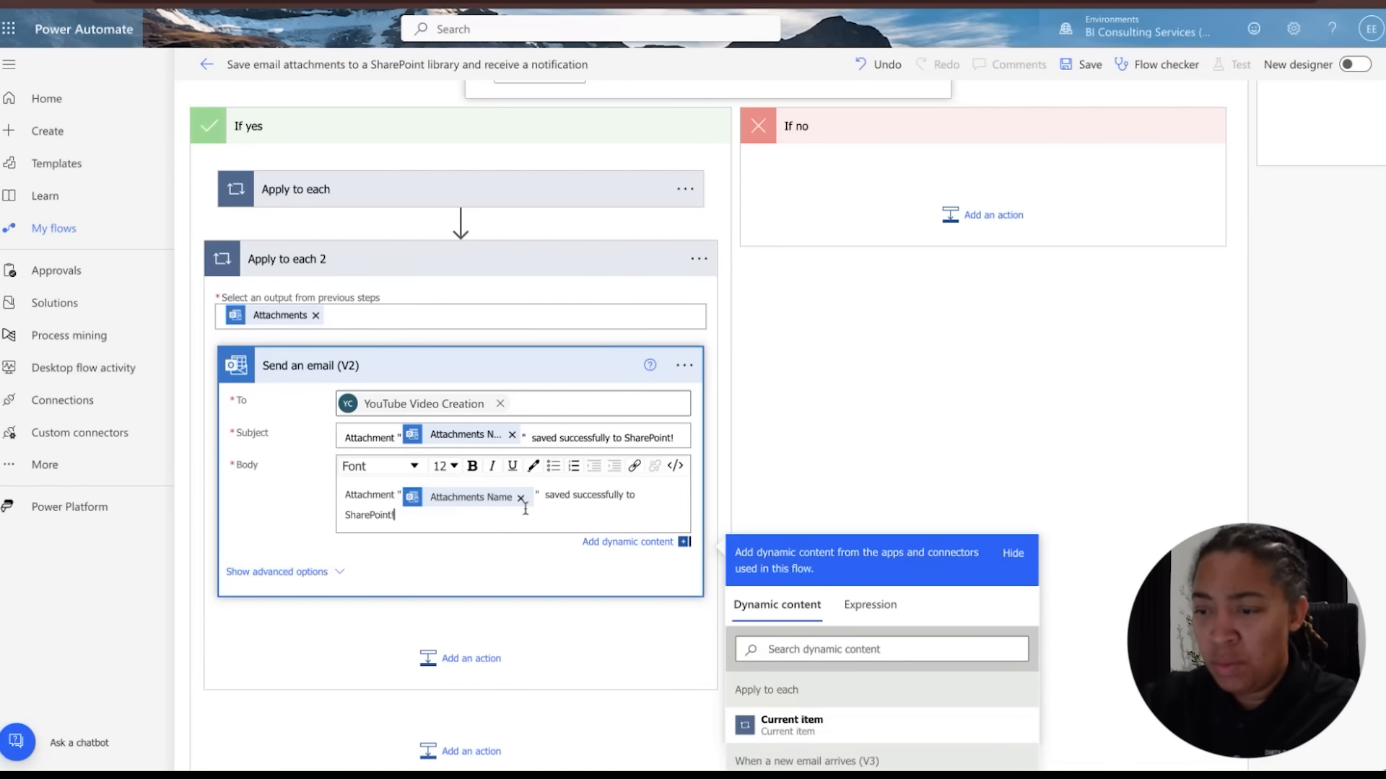
scroll(440, 512, "down", 3)
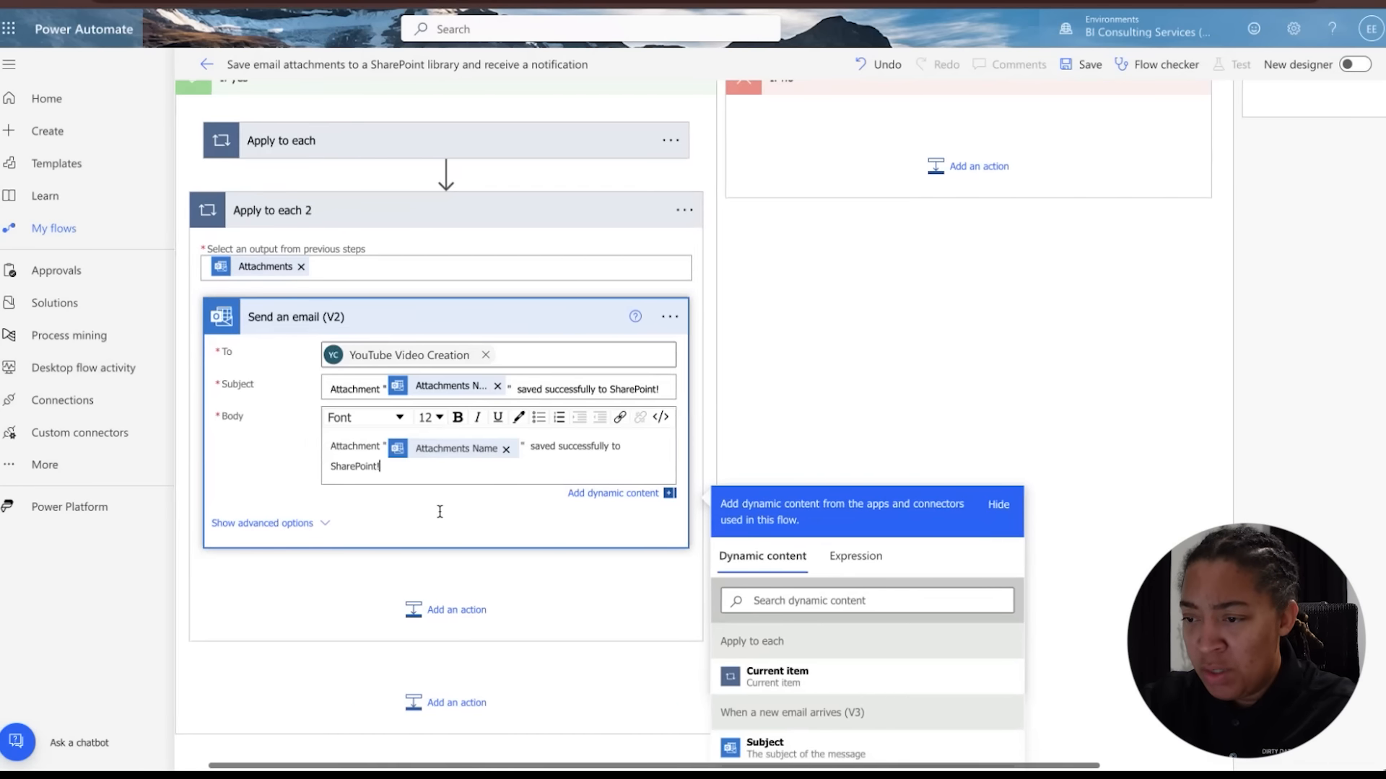
scroll(440, 512, "up", 5)
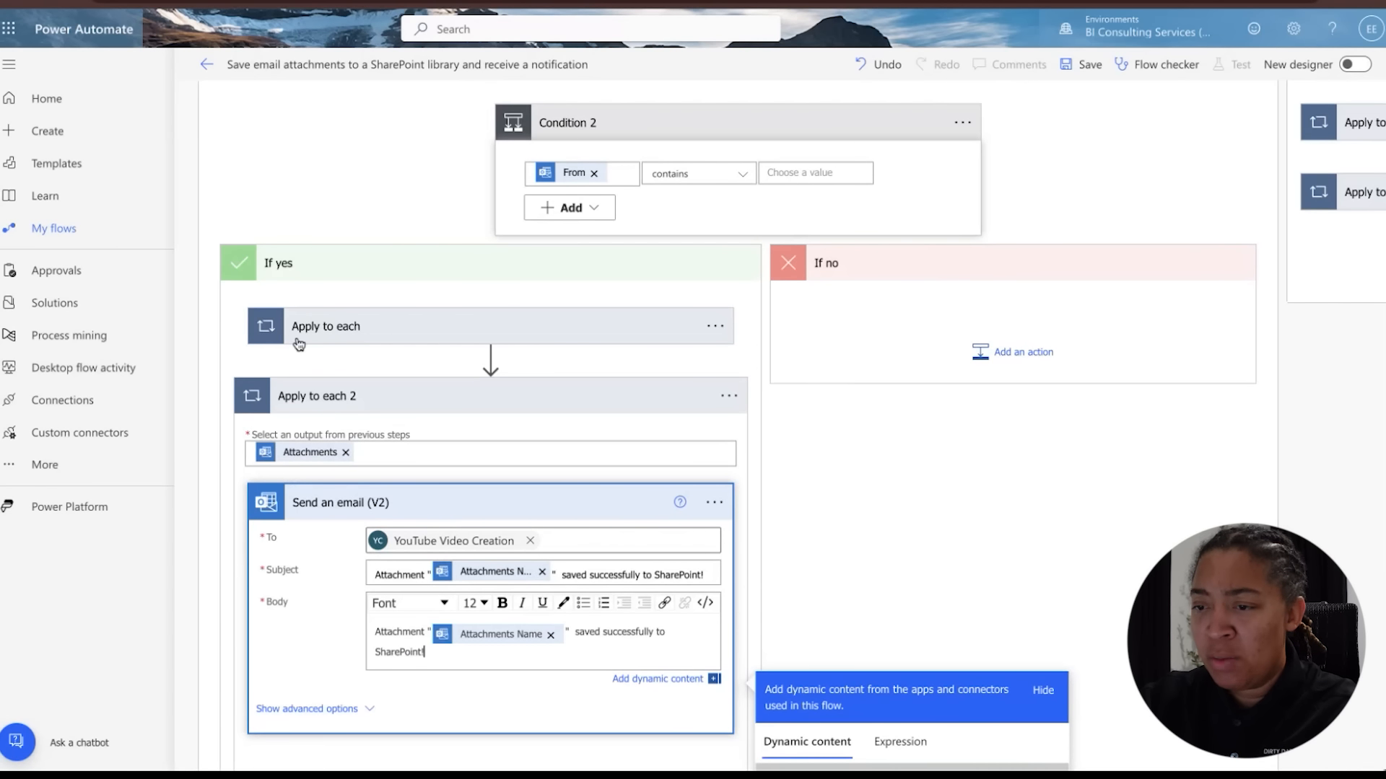
left_click(382, 331)
scroll(397, 373, "down", 1)
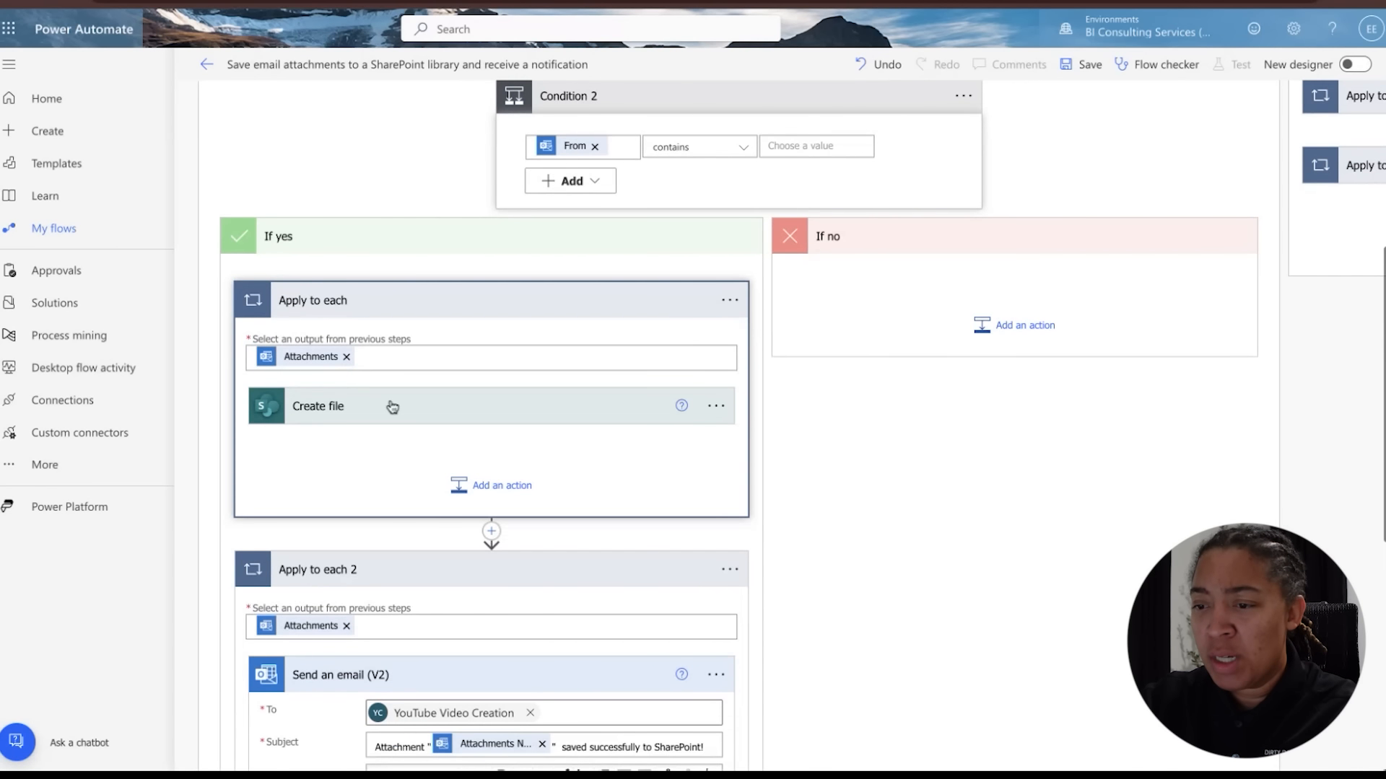
left_click(392, 407)
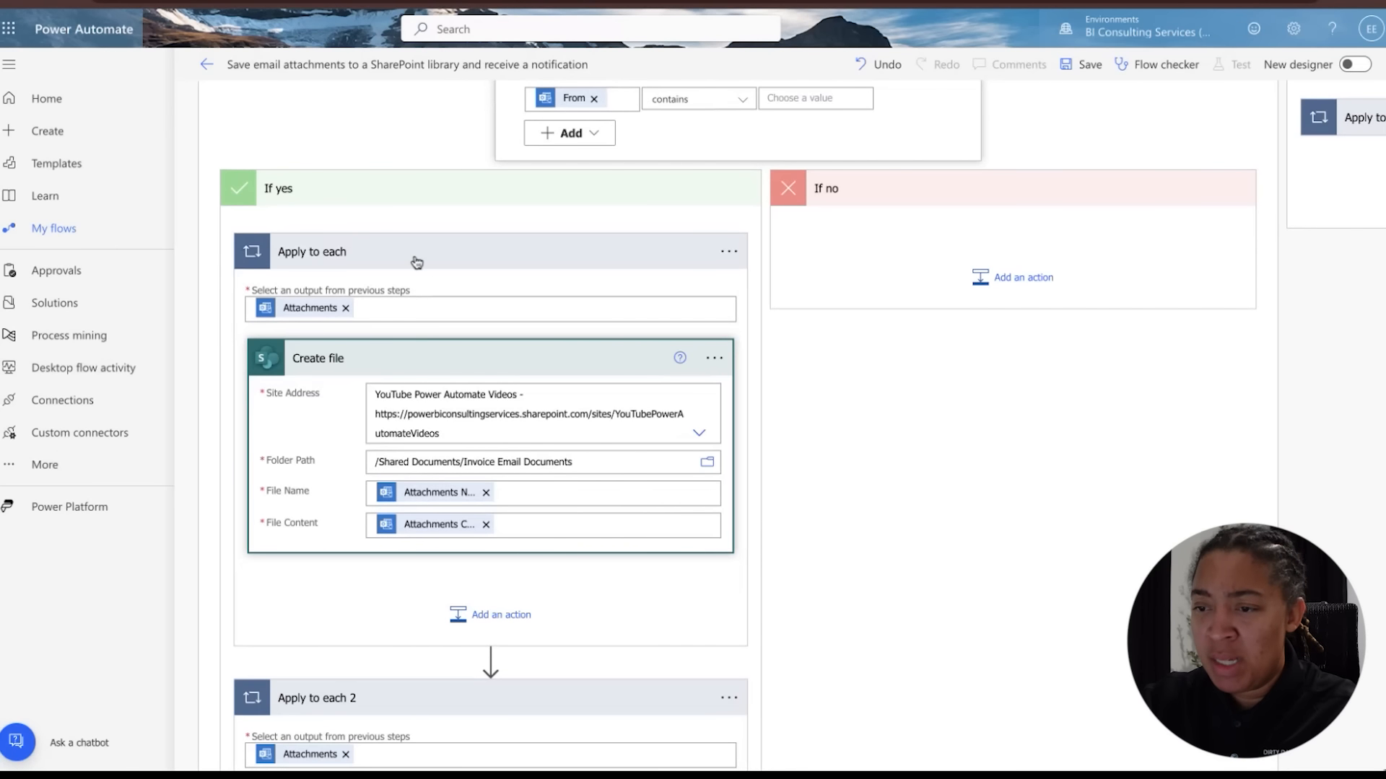
left_click(417, 262)
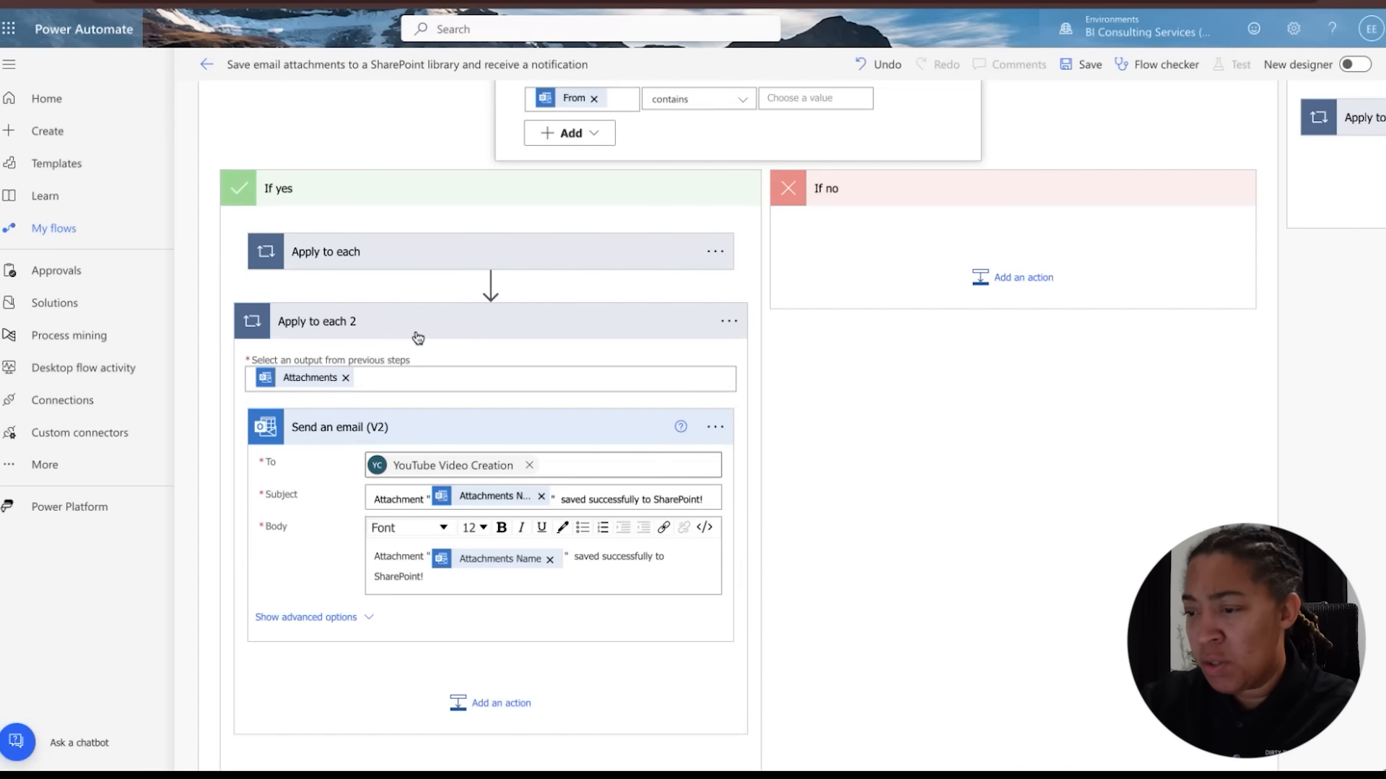
In the If no branch's Create file 2 action, set the Site Address to YouTube Power Automate Videos
left_click(417, 322)
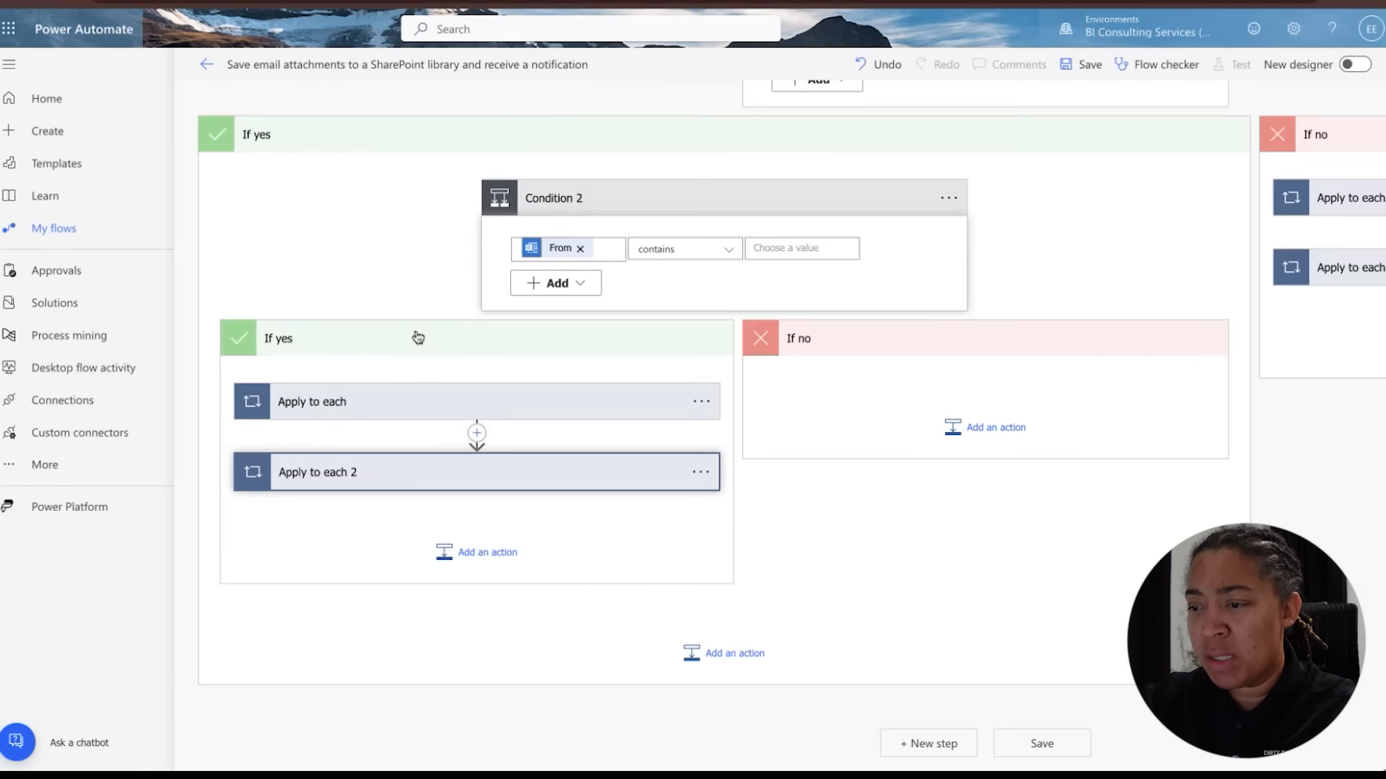
scroll(508, 406, "right", 5)
scroll(507, 410, "up", 4)
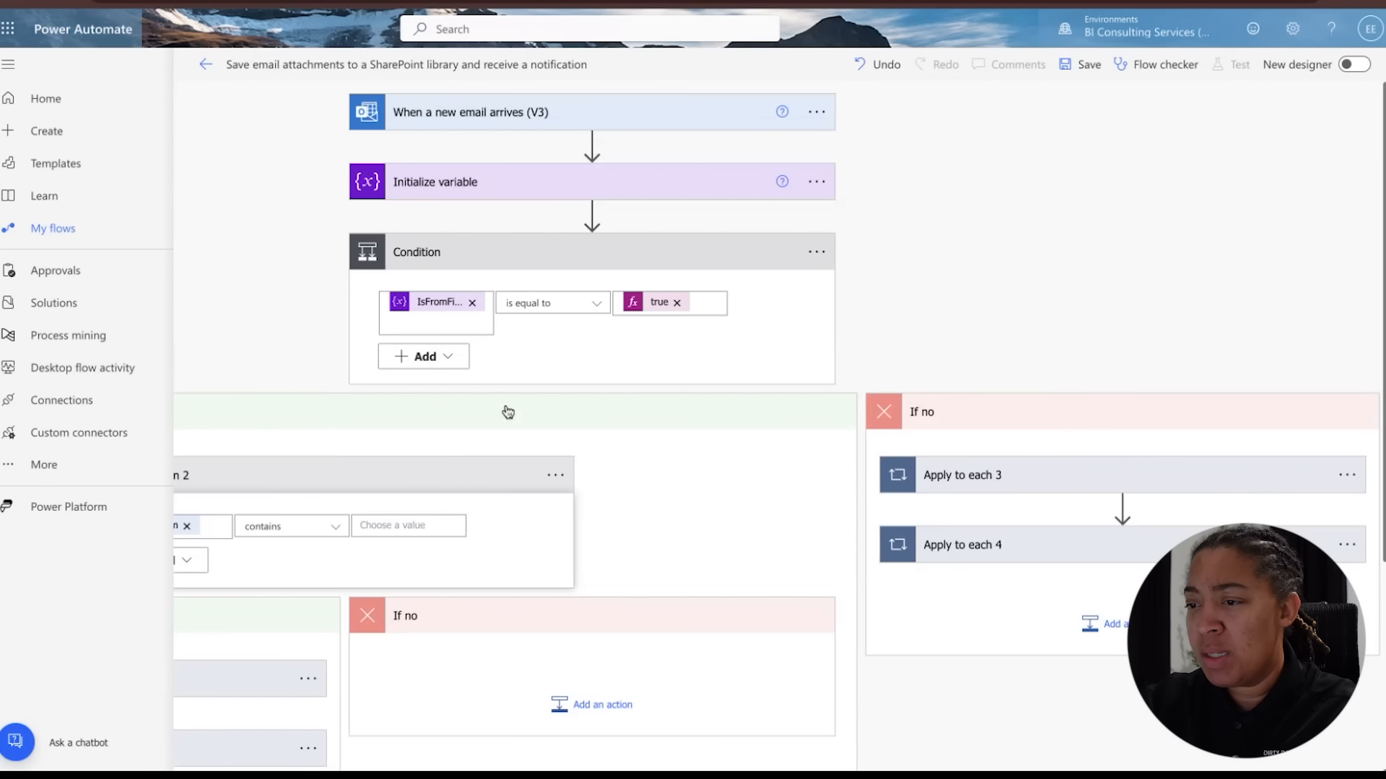
scroll(1021, 487, "down", 1)
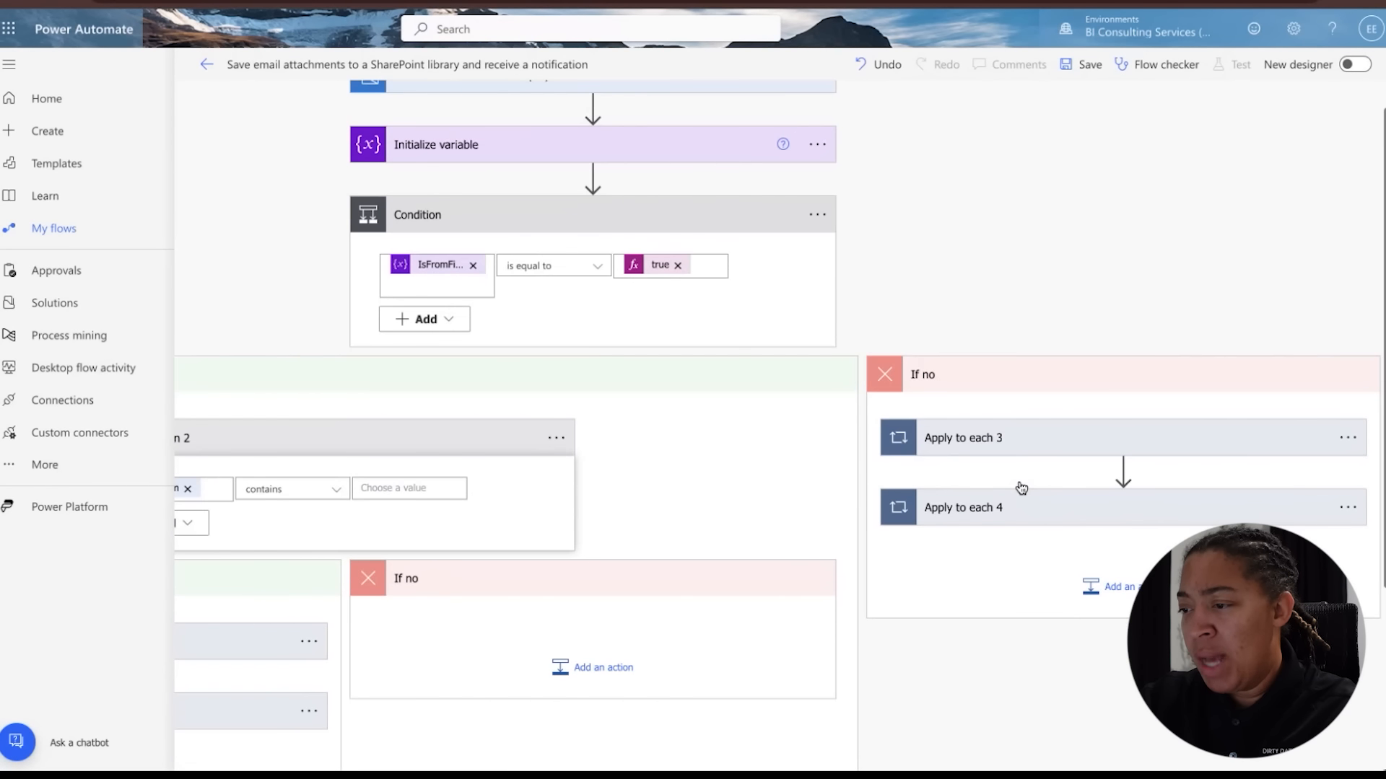
left_click(1018, 438)
scroll(1079, 458, "down", 3)
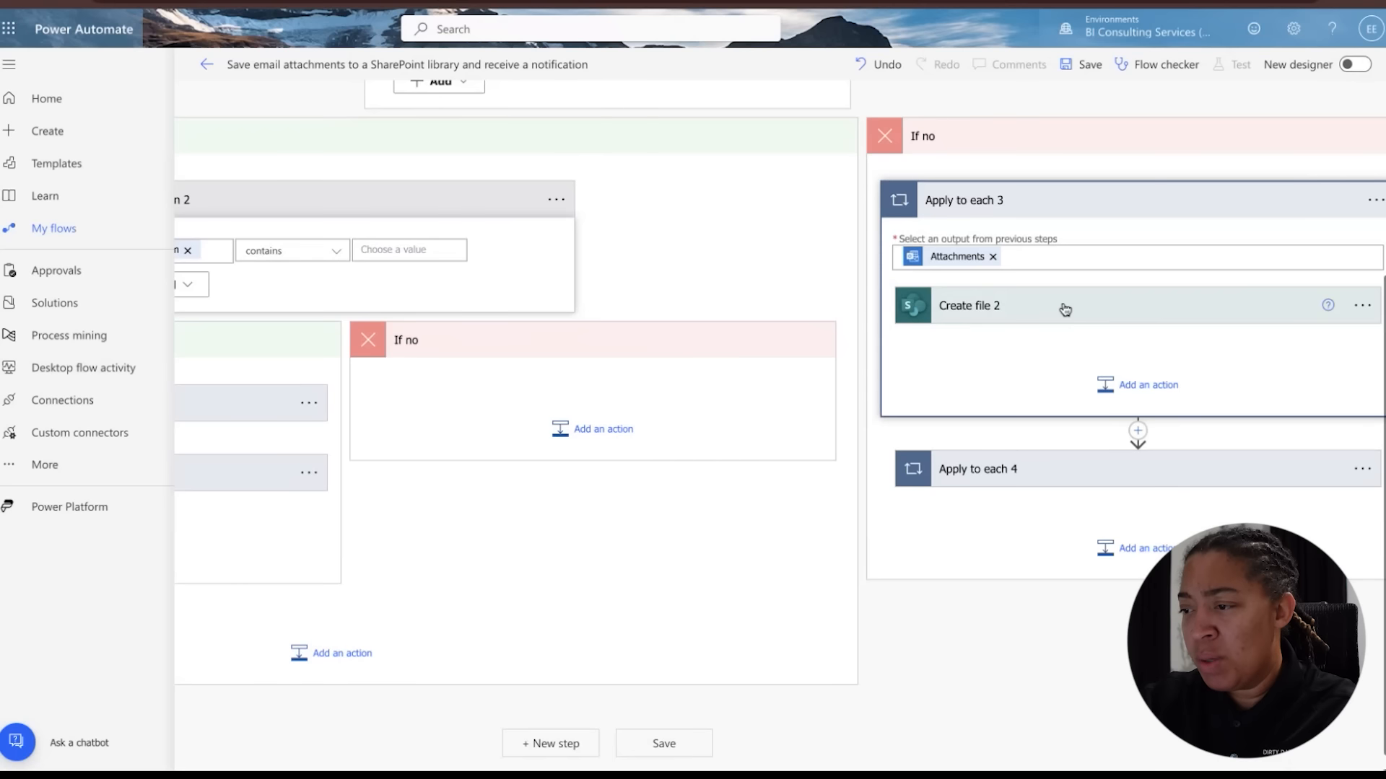
left_click(1065, 309)
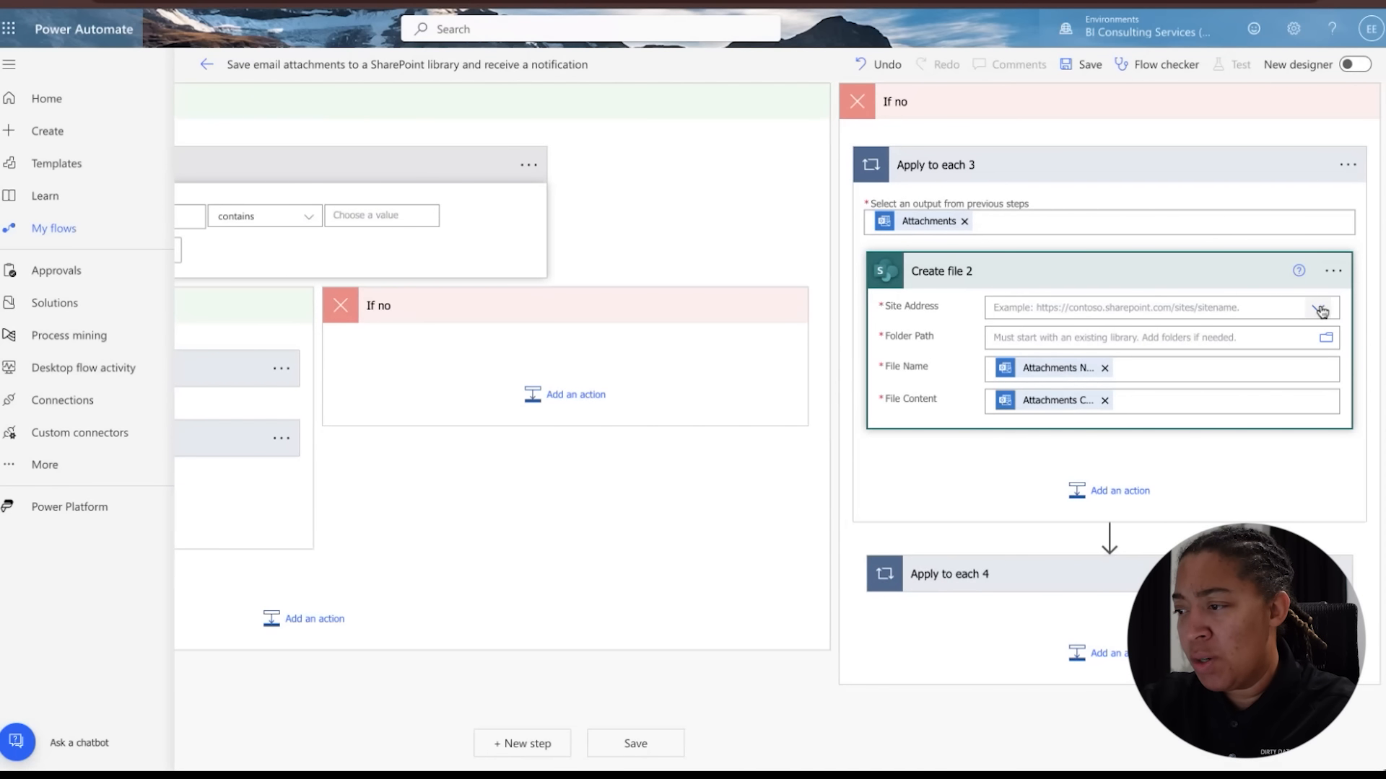
left_click(1319, 310)
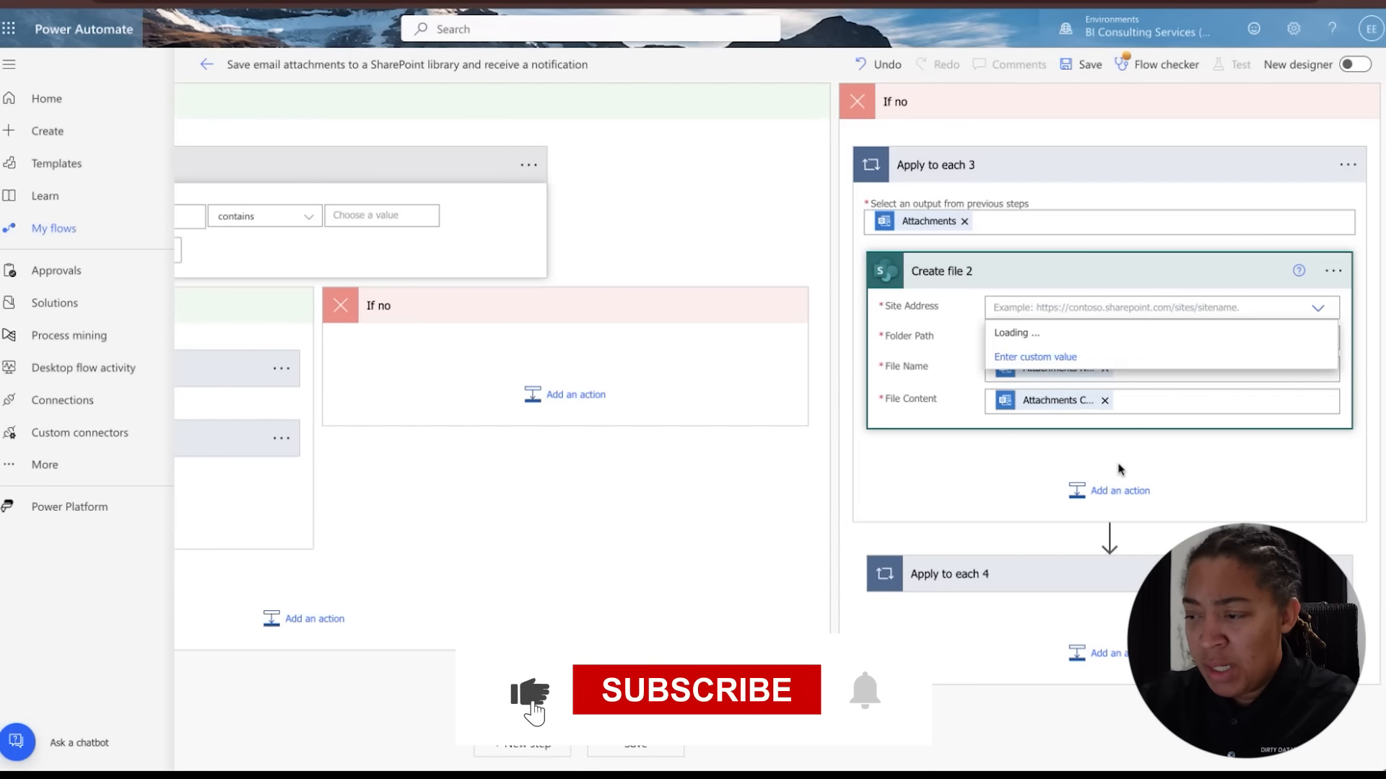
scroll(1032, 462, "down", 3)
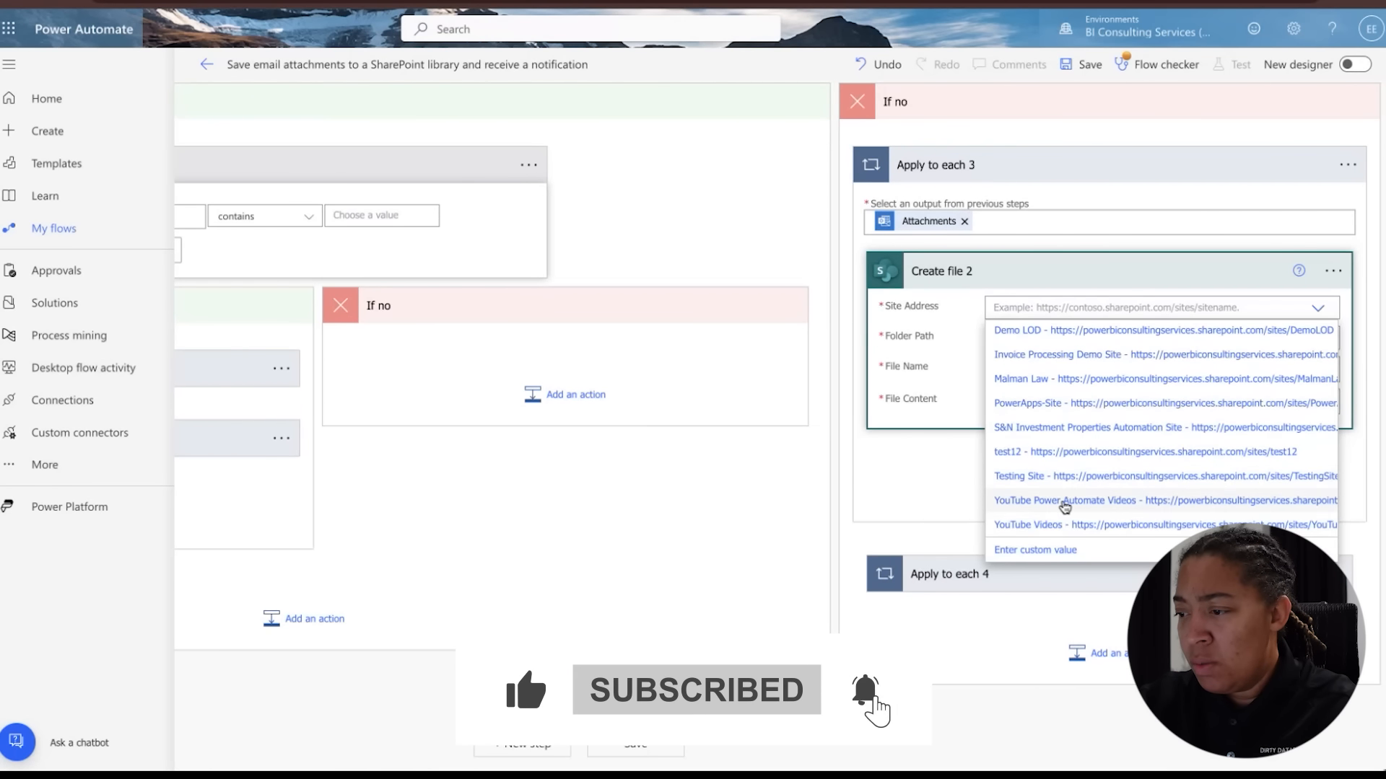
left_click(1065, 503)
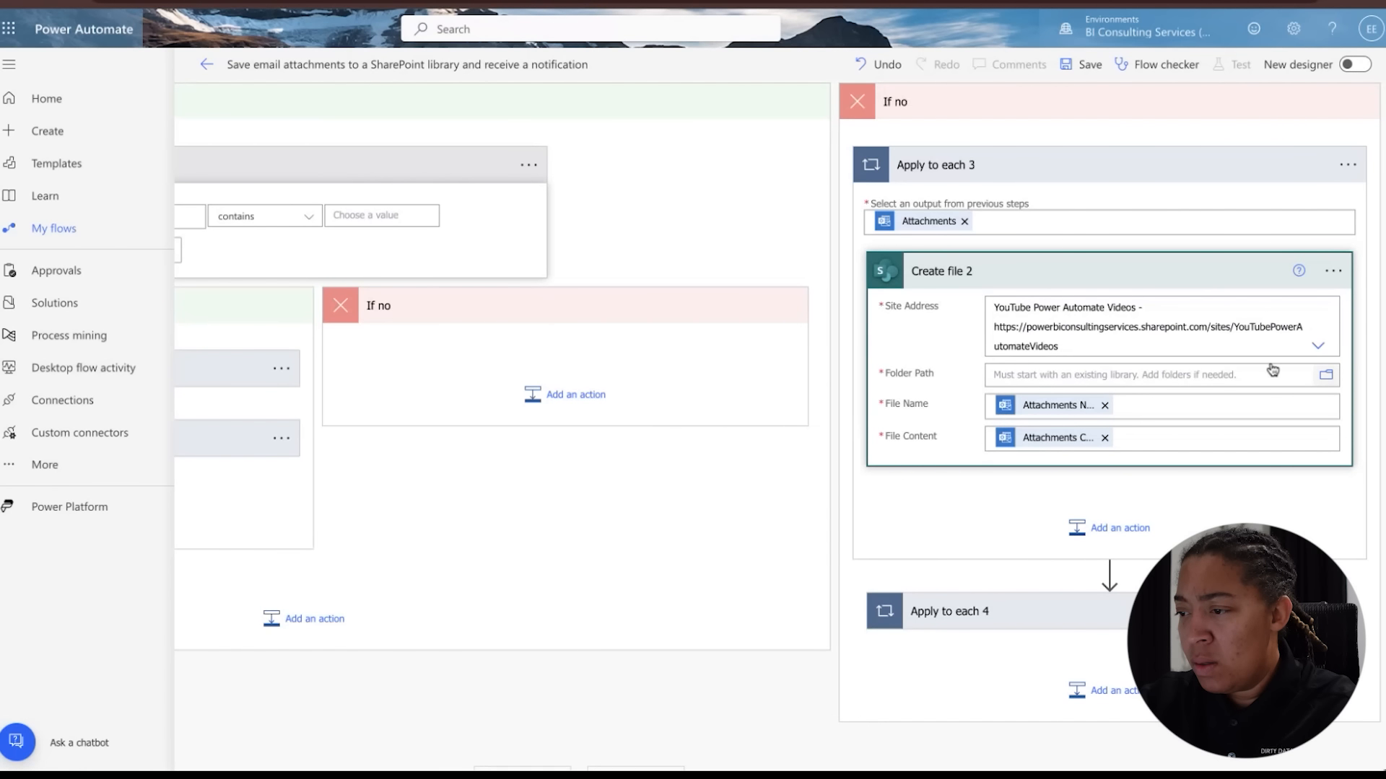
Set Create file 2's Folder Path to /Shared Documents/Invoice Email Documents
left_click(1326, 374)
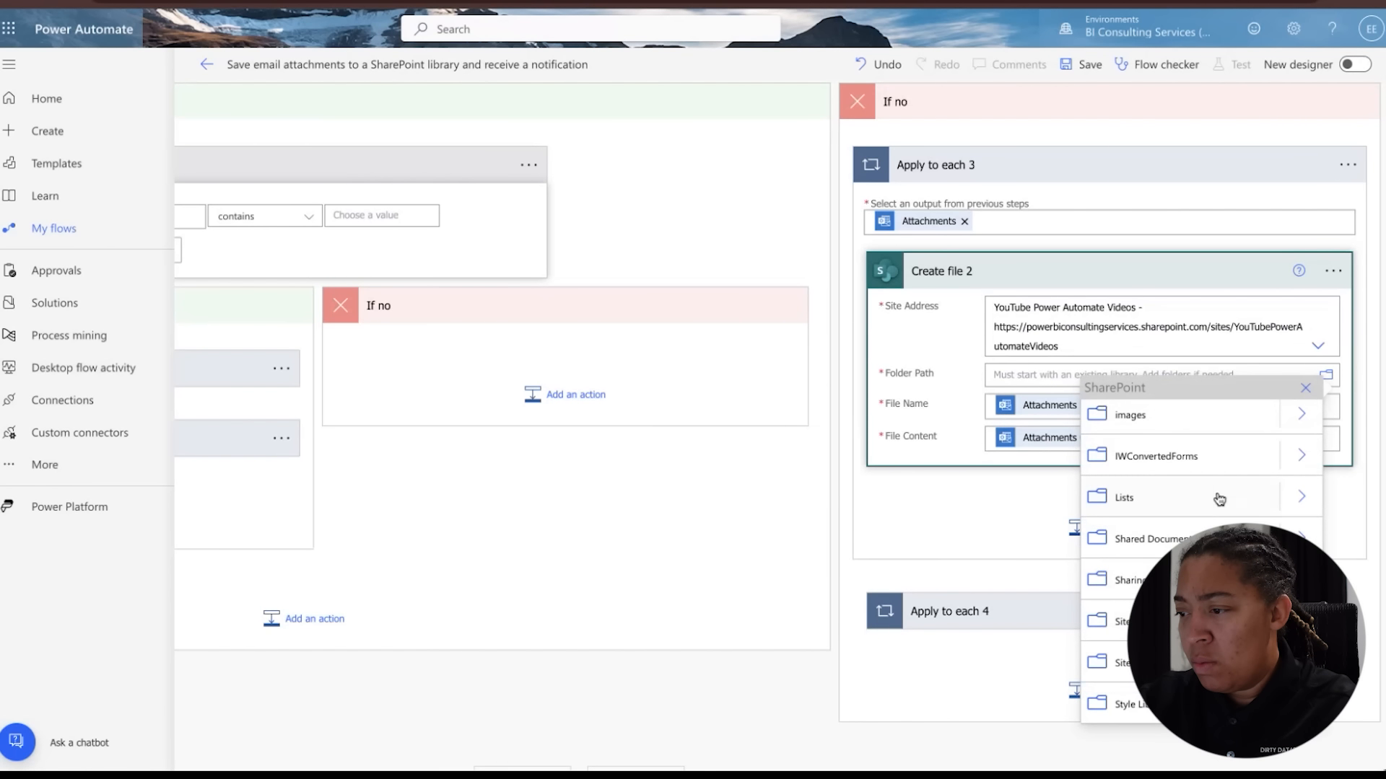
left_click(1301, 538)
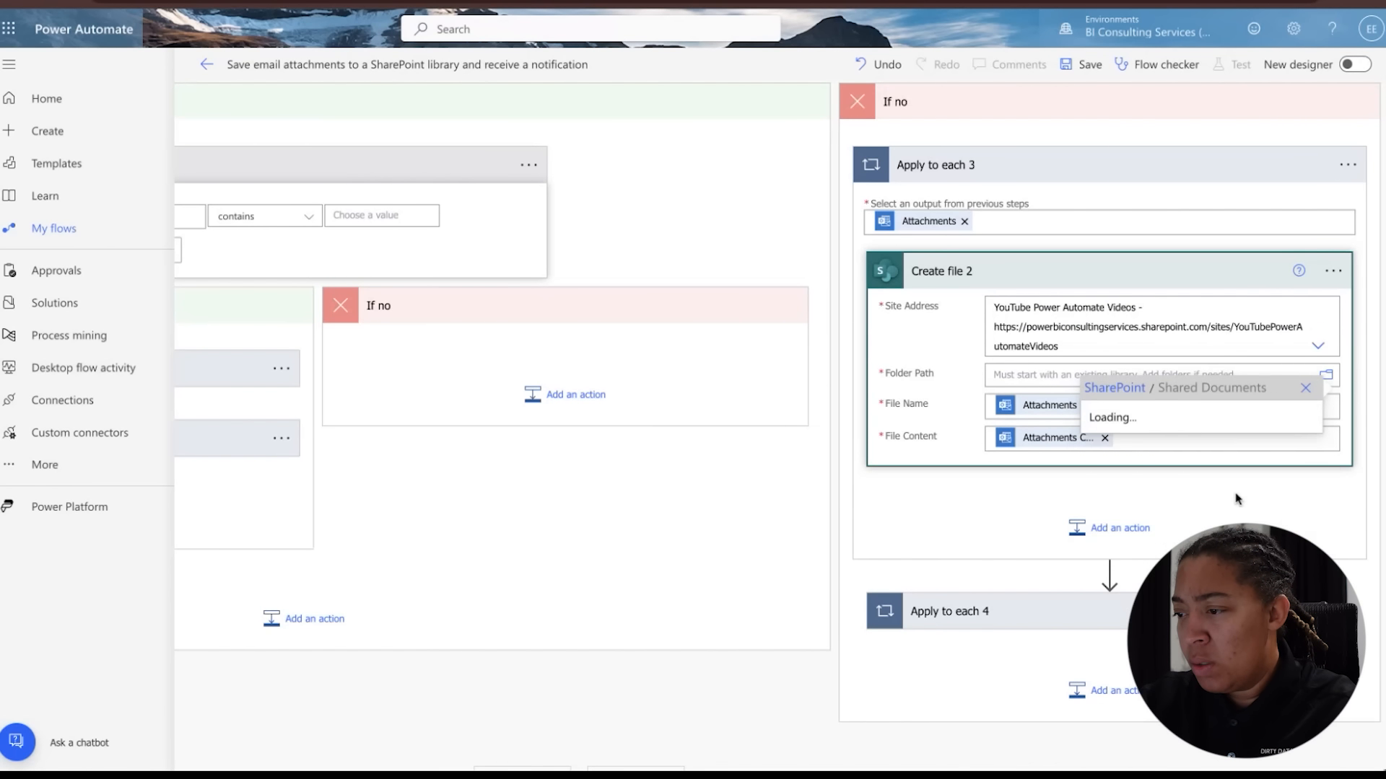
left_click(1187, 504)
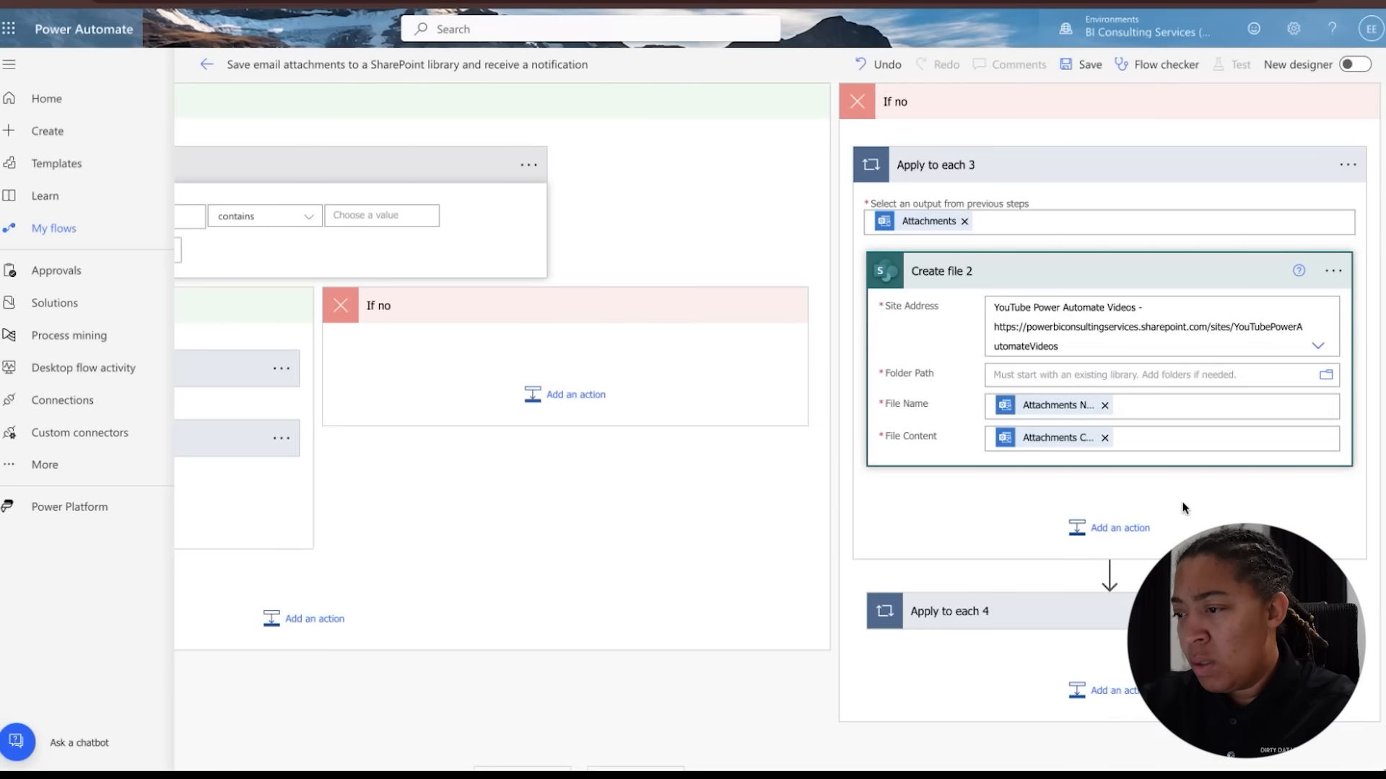
left_click(1002, 516)
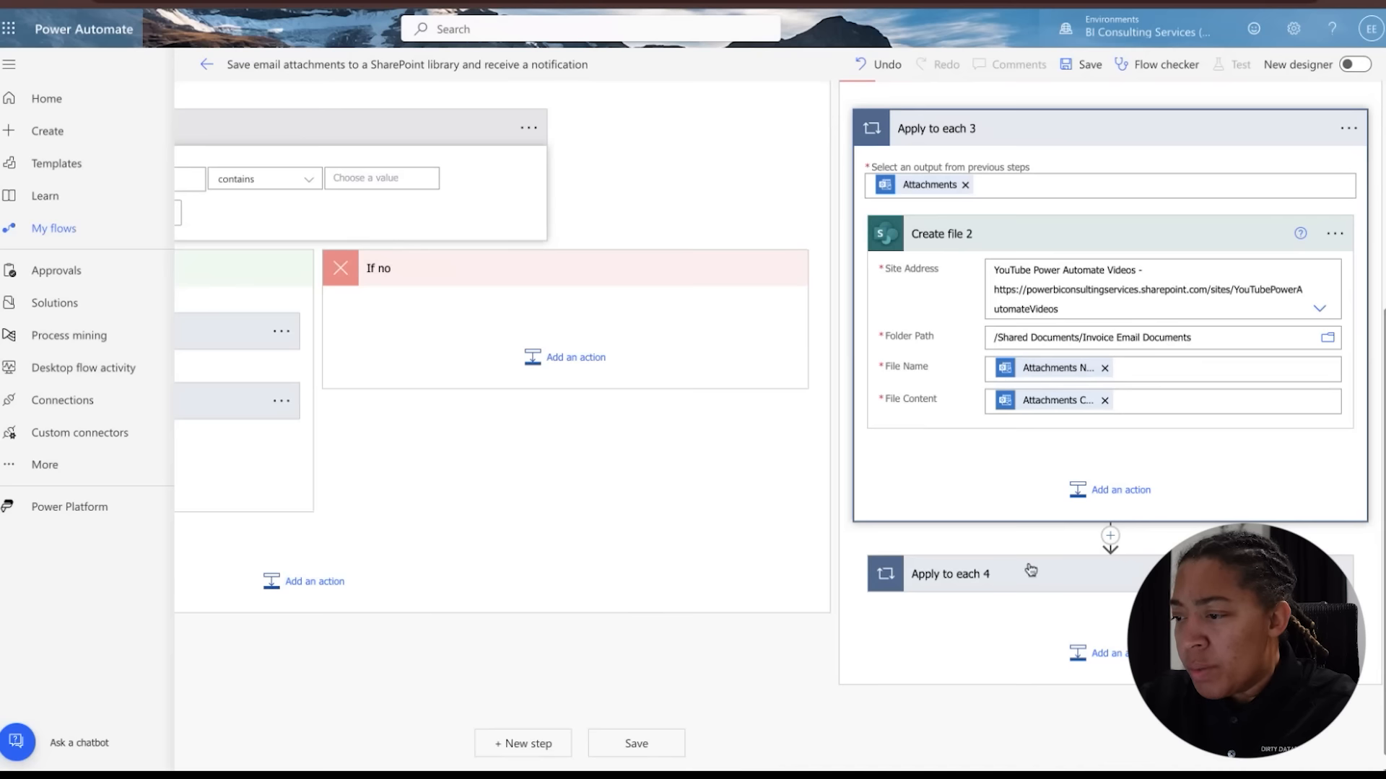
Add a Send an email (V2) action inside Apply to each 4, searching the actions for email
left_click(1031, 575)
scroll(1031, 575, "down", 3)
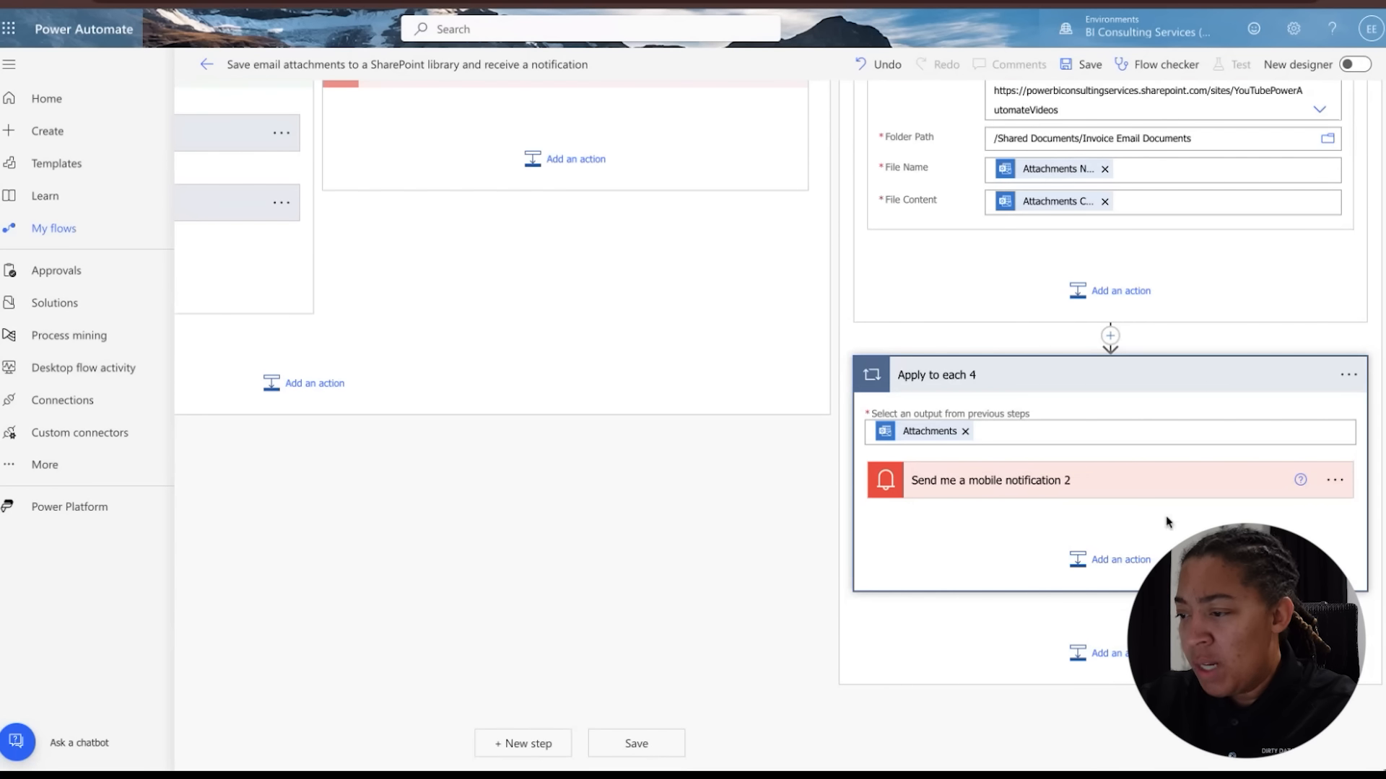
left_click(1102, 560)
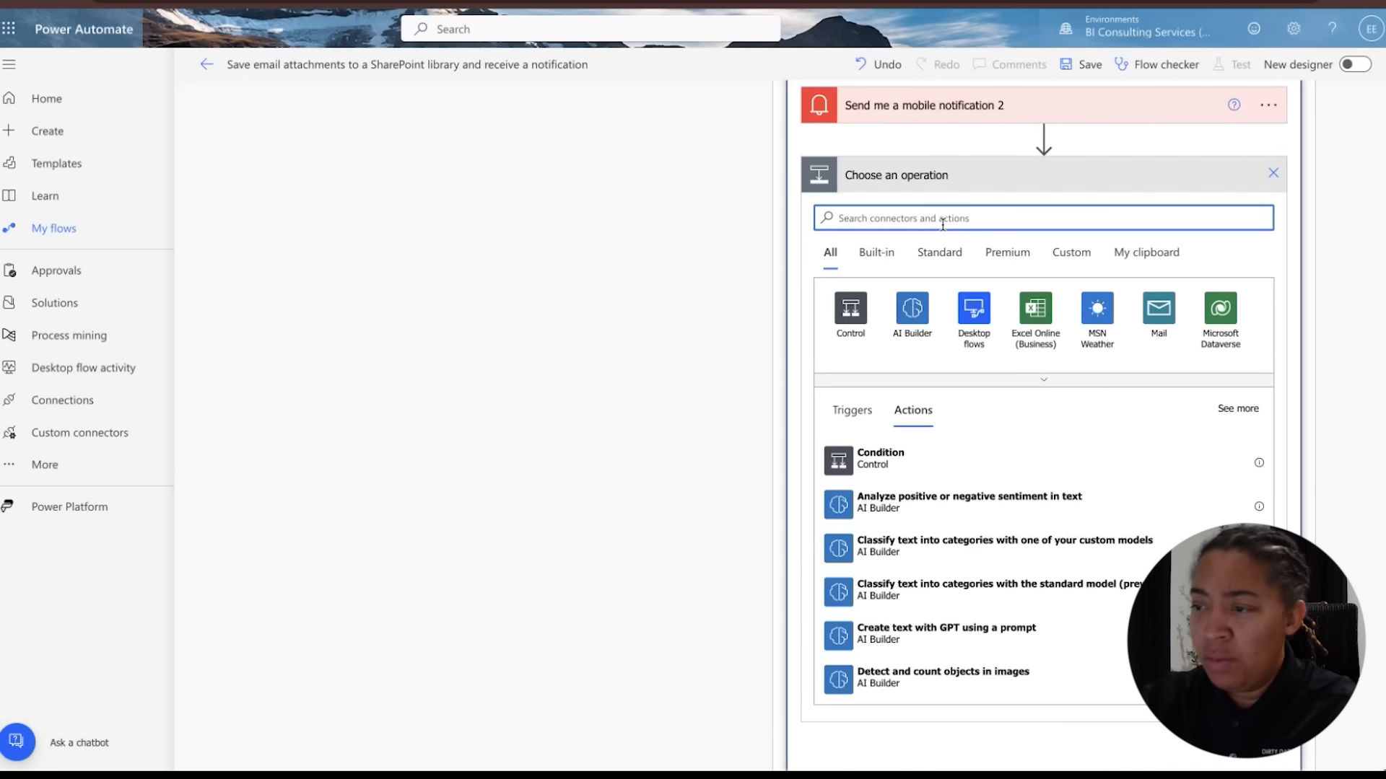
type("email")
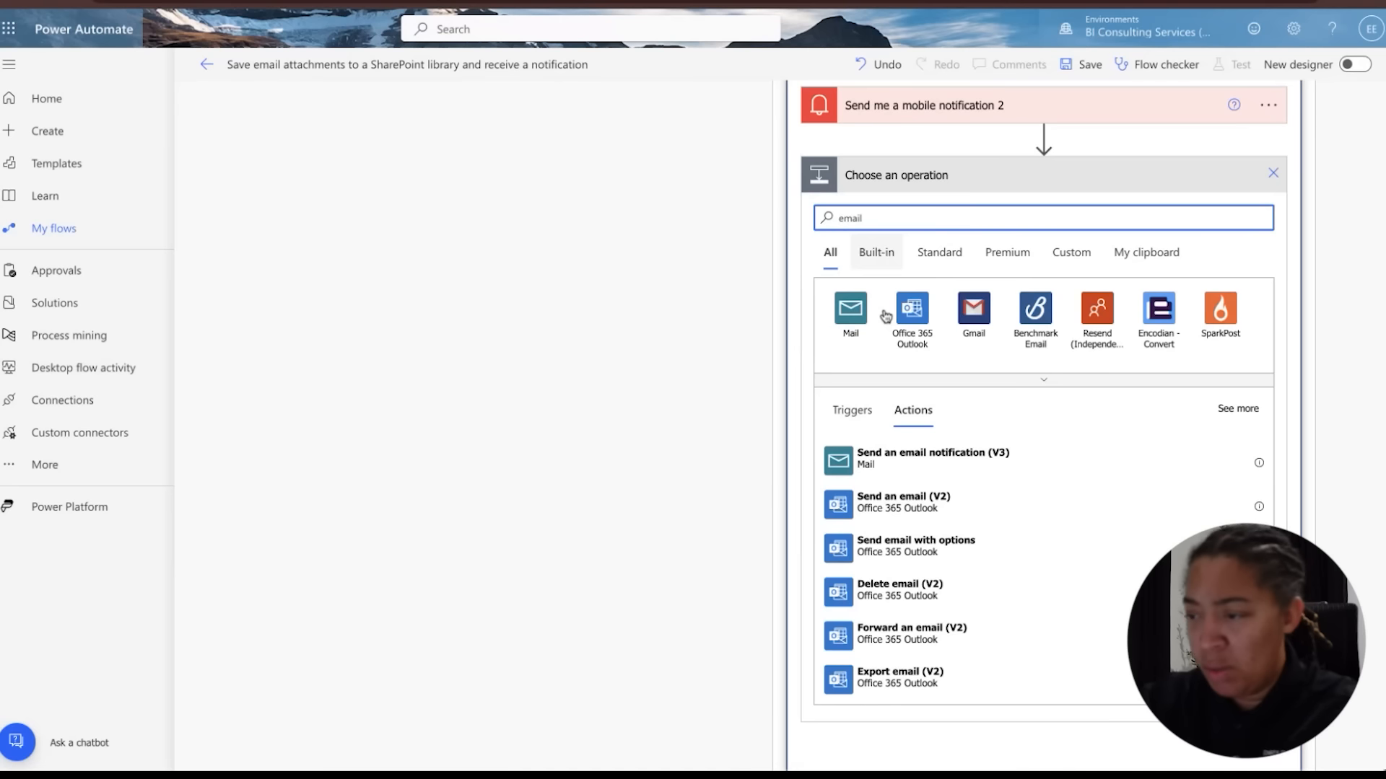
left_click(921, 511)
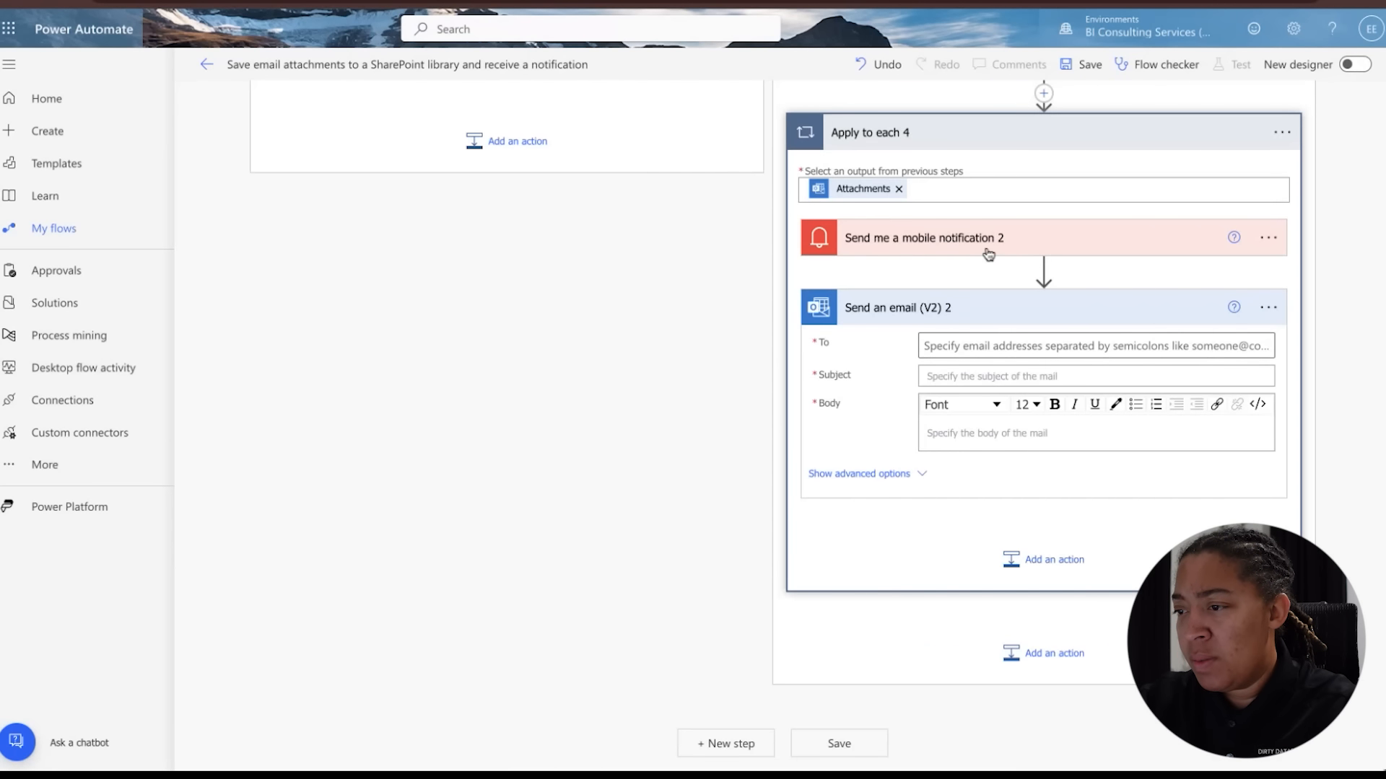
Copy the mobile notification 2 text and paste it into the new email's Subject
left_click(988, 254)
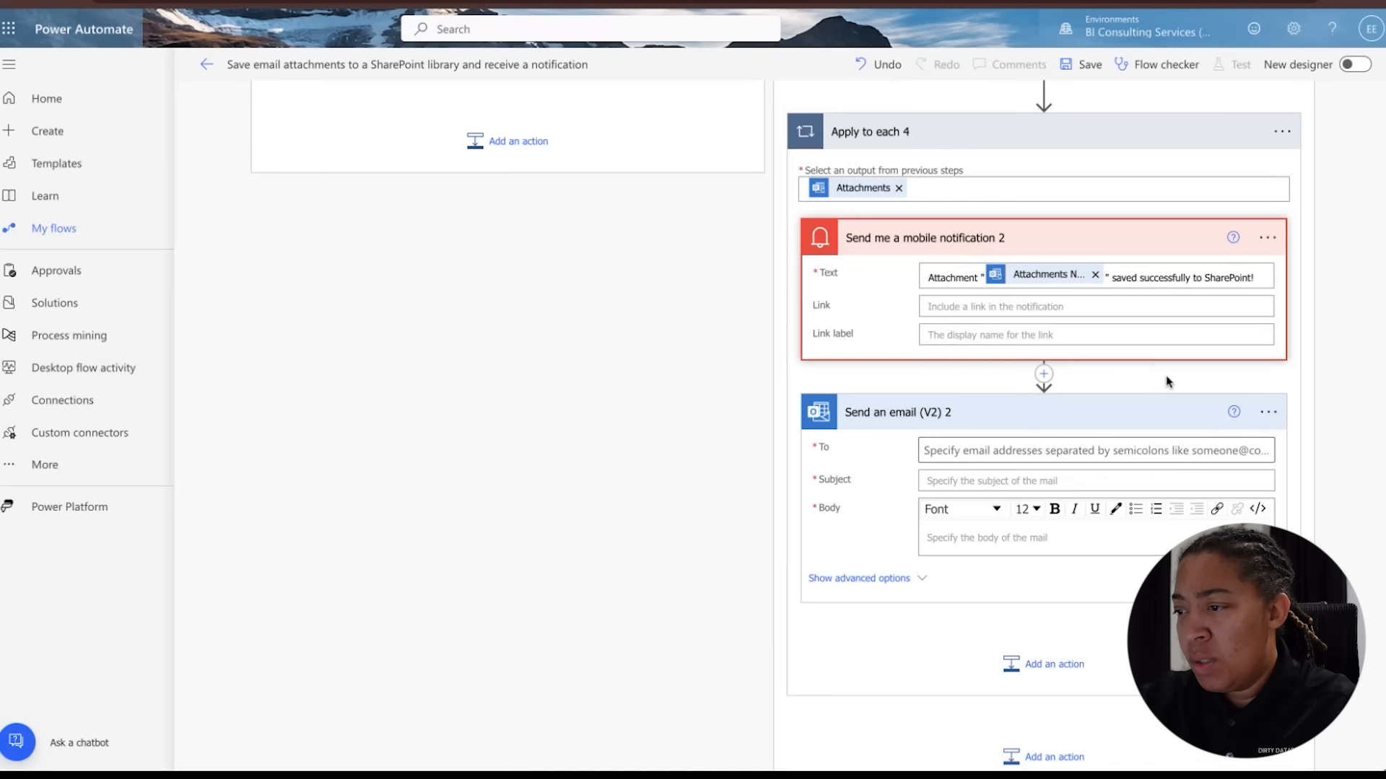
triple_click(961, 285)
left_click(946, 467)
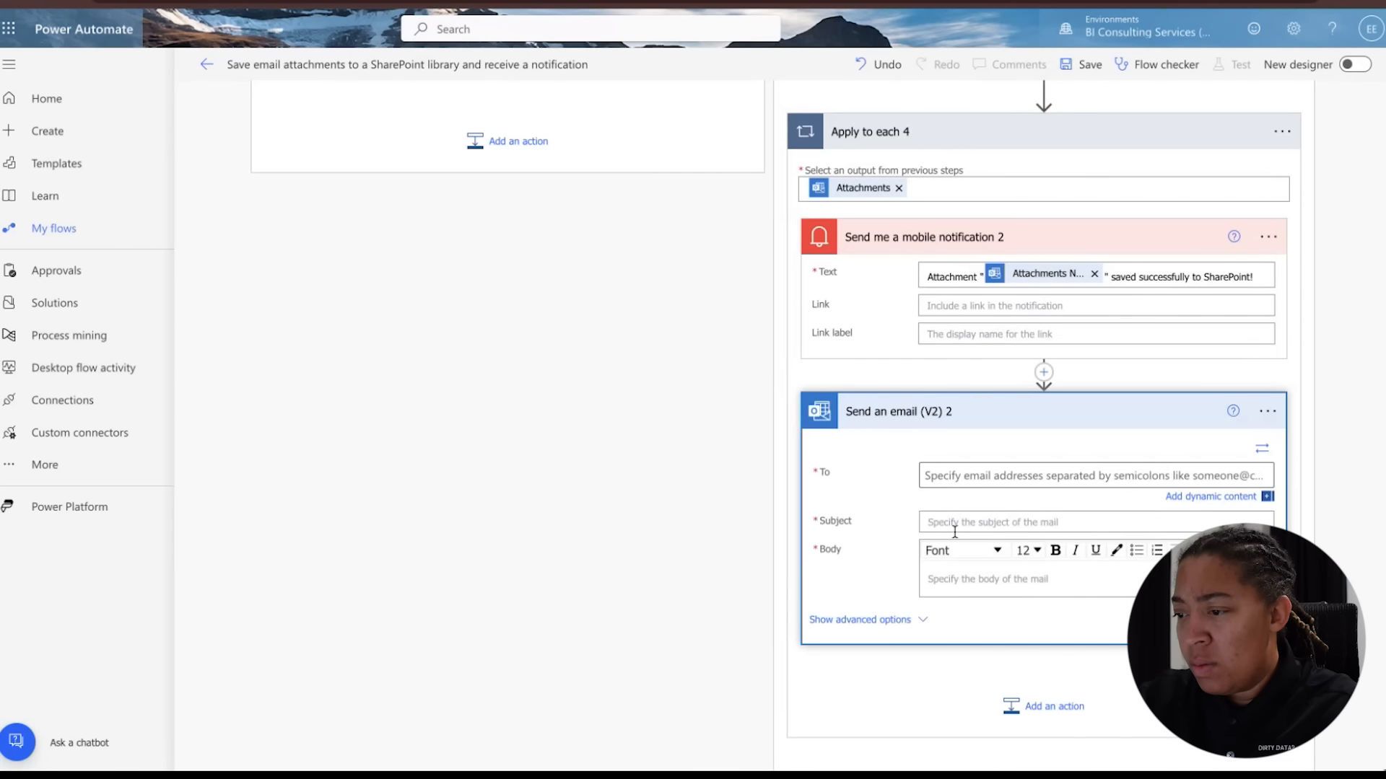
left_click(954, 522)
key("ctrl+v")
Set the email's To recipient to YouTube Video Creation
left_click(955, 476)
type("youtube")
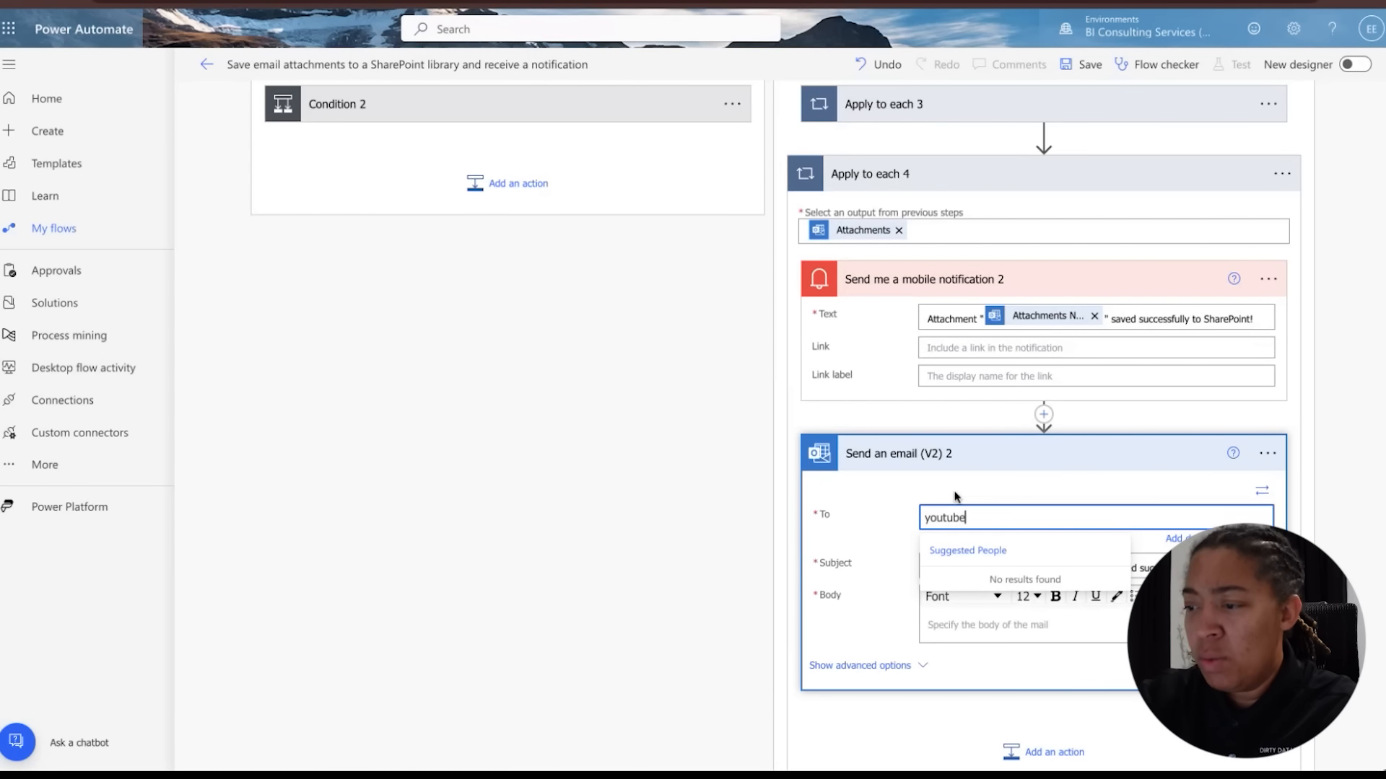
left_click(973, 588)
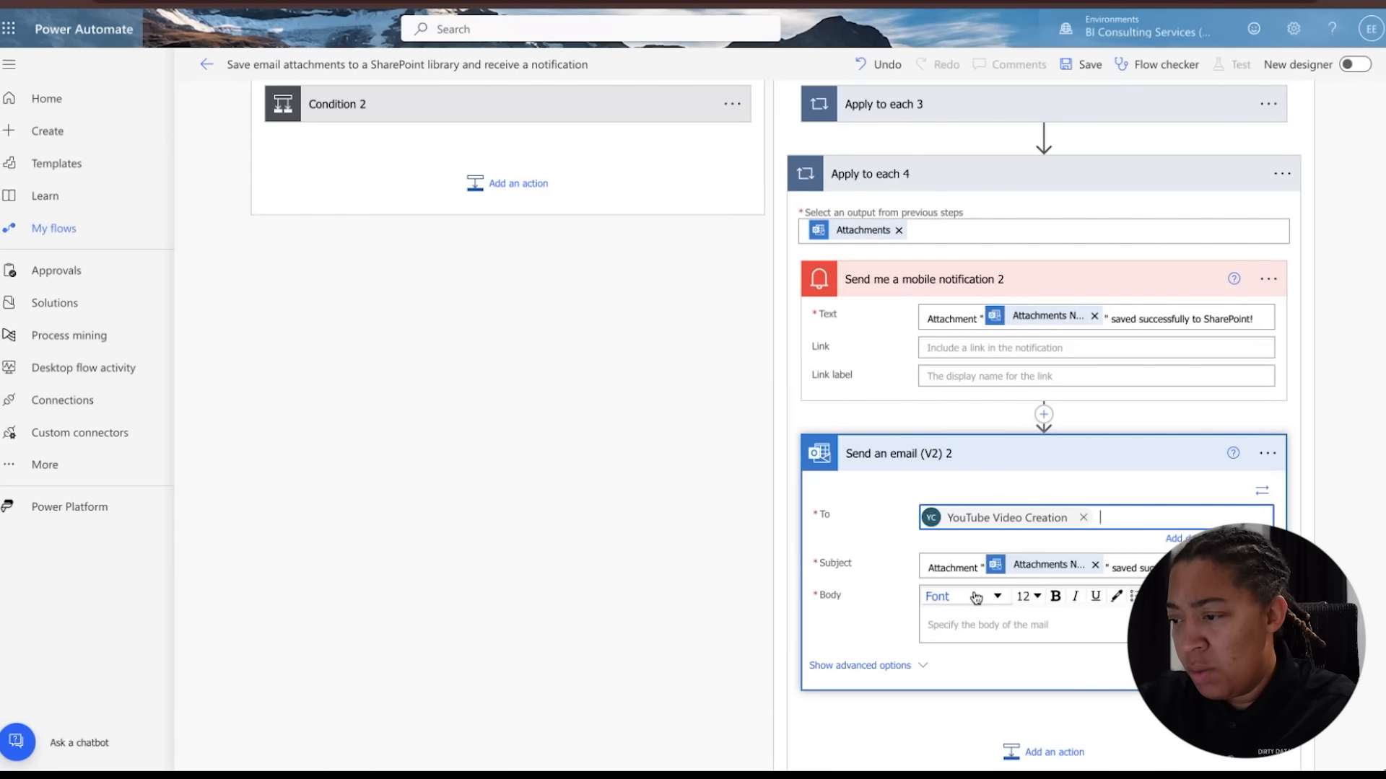
Paste the attachment-saved message into the email's Body and review its advanced options
left_click(989, 625)
key("ctrl+v")
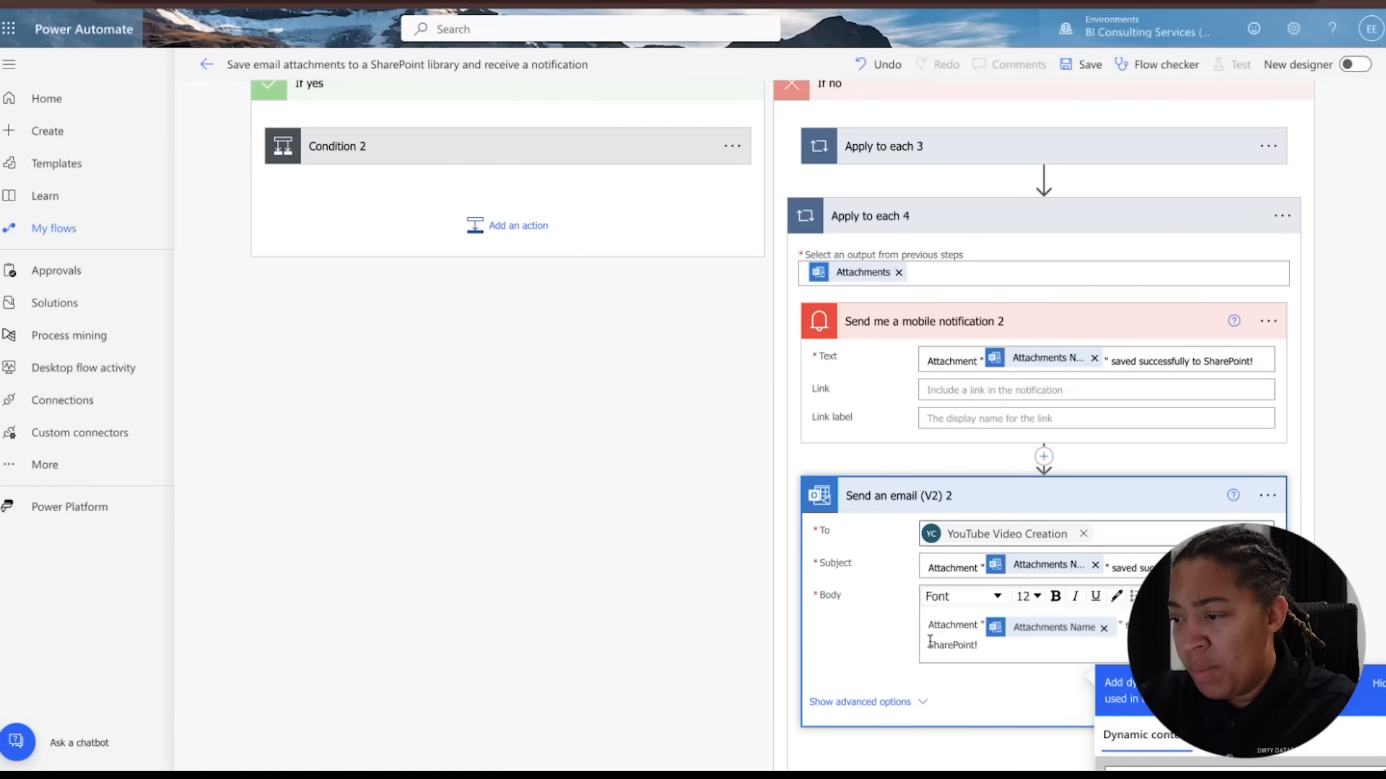
scroll(908, 655, "down", 3)
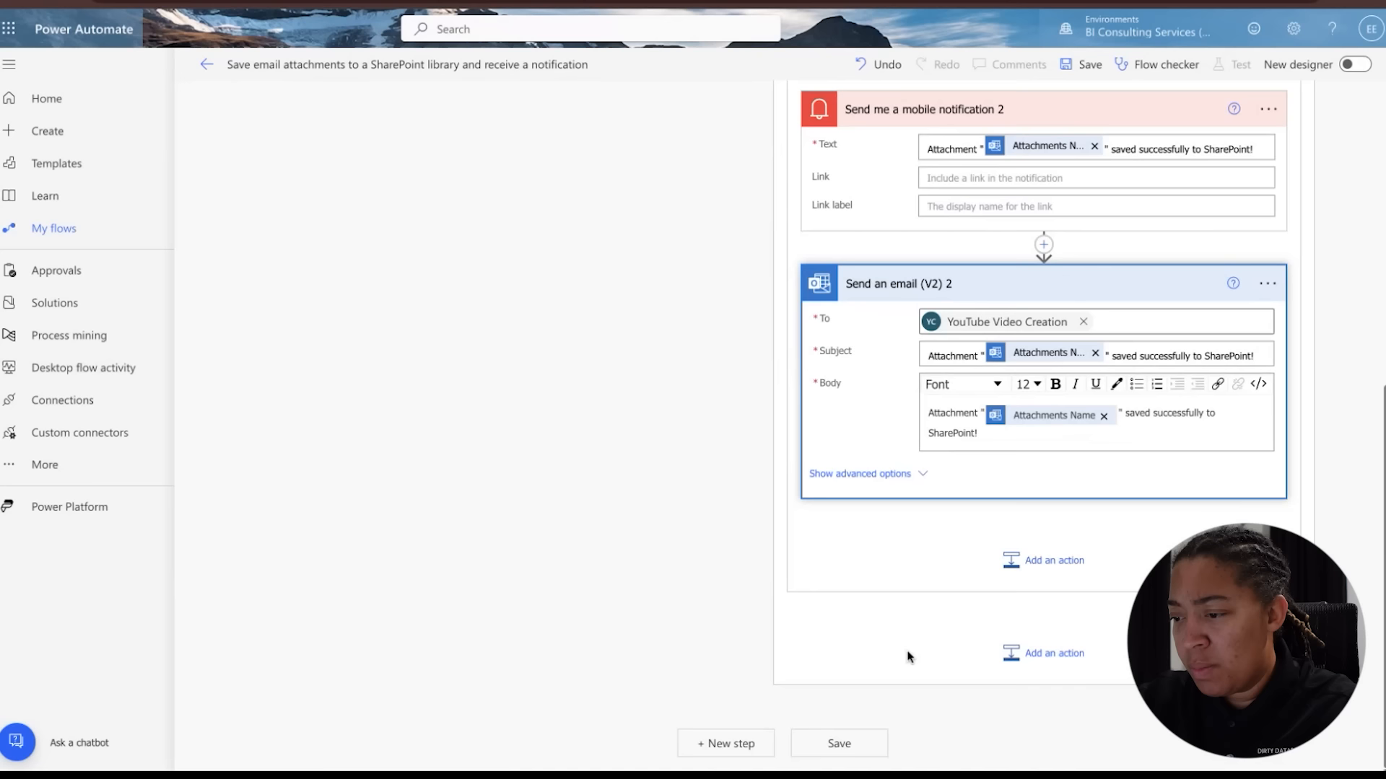
left_click(902, 478)
scroll(900, 500, "down", 4)
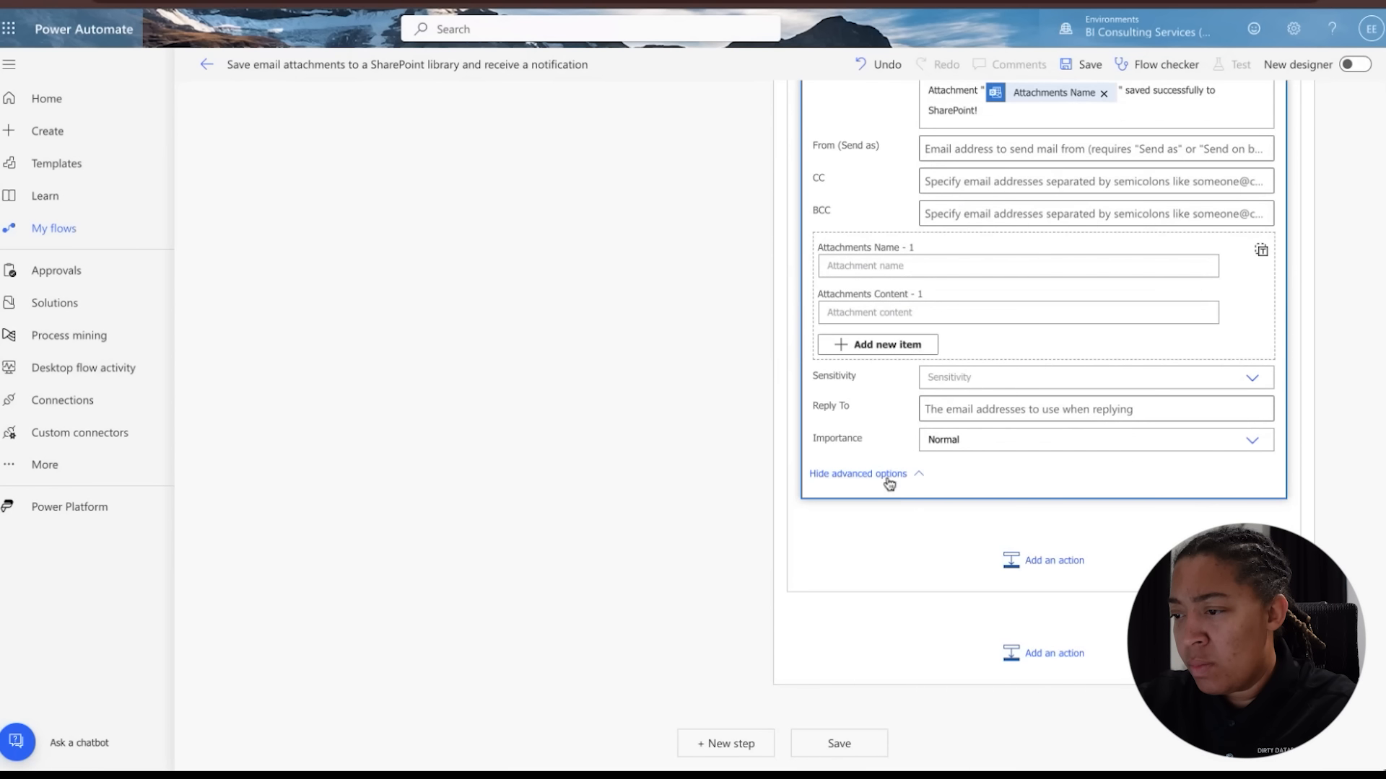
left_click(888, 477)
scroll(888, 482, "up", 8)
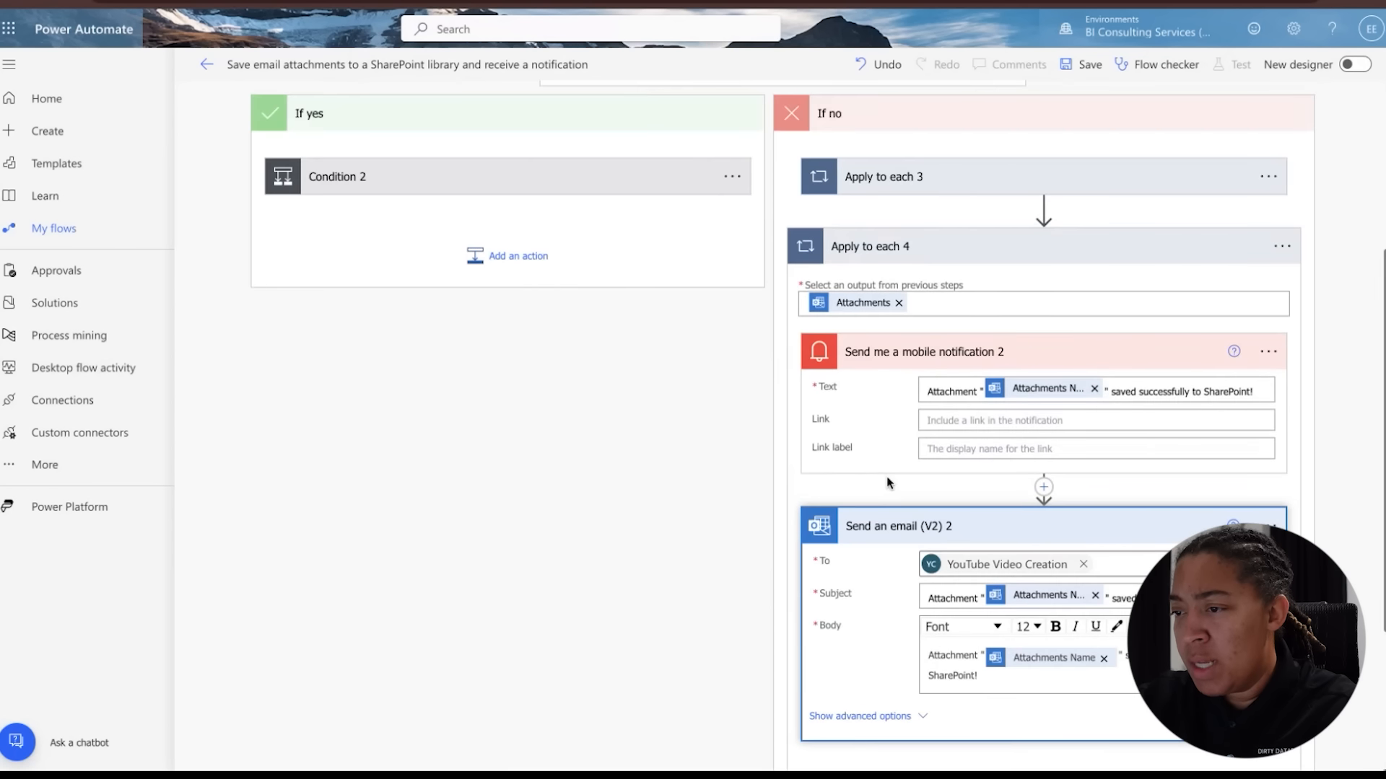
Save the flow
left_click(1086, 65)
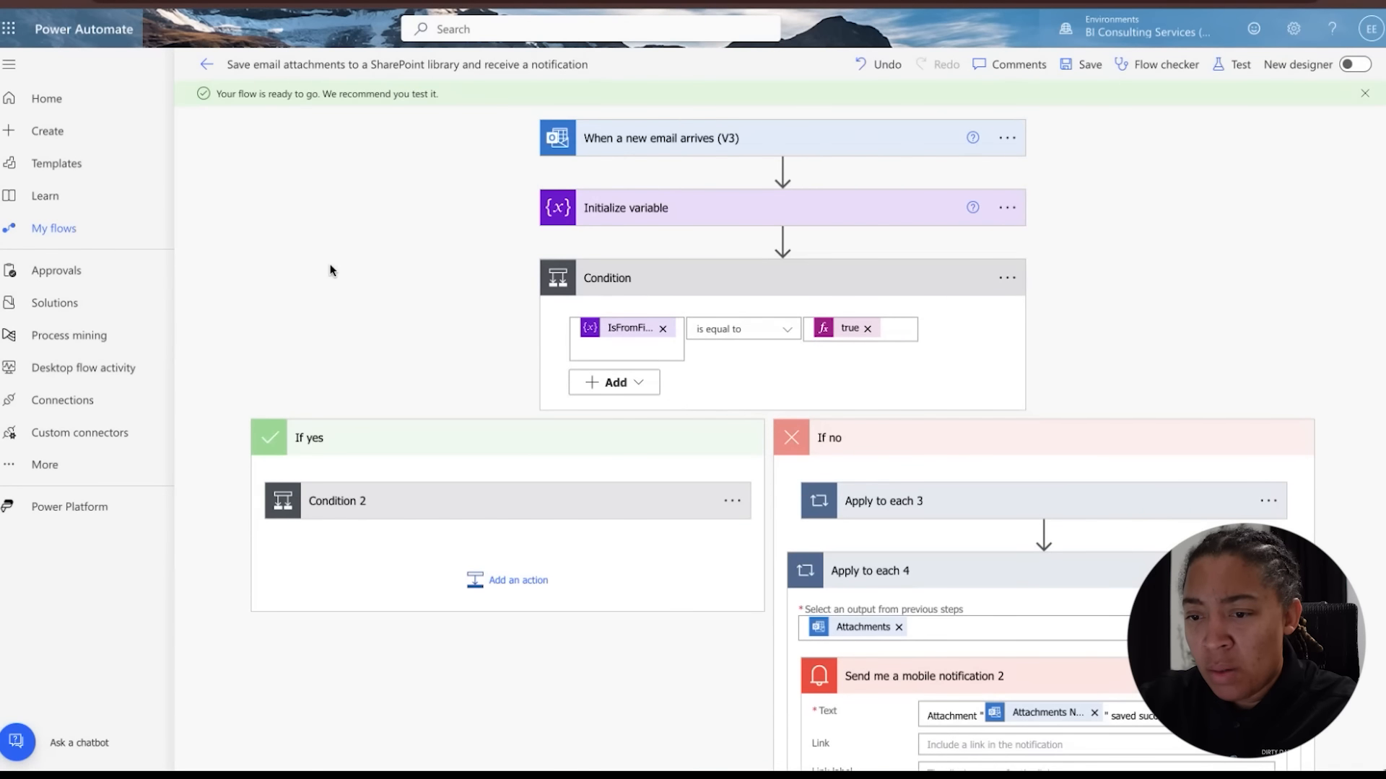
scroll(373, 316, "down", 1)
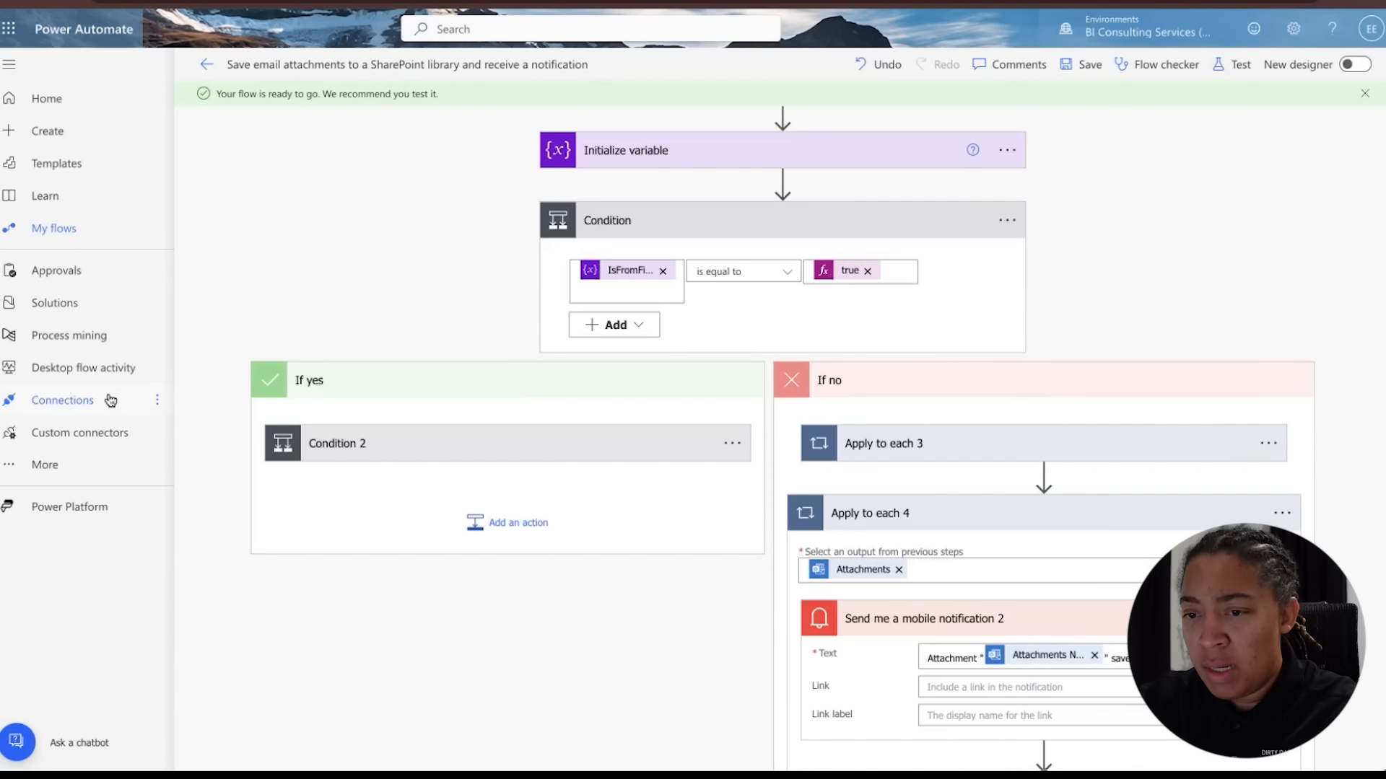
scroll(424, 383, "down", 6)
scroll(458, 411, "up", 7)
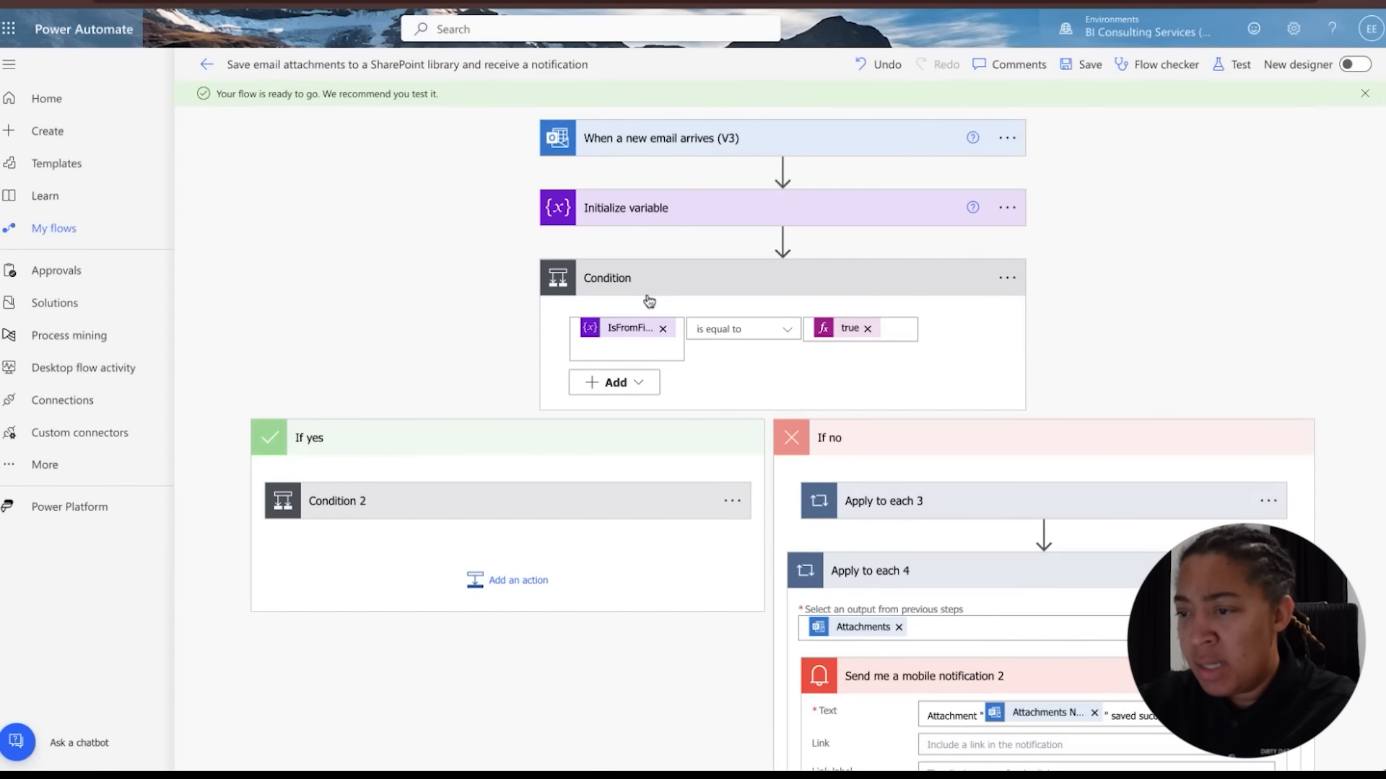
Expand Condition 2 and review the flow's condition branches
left_click(651, 290)
left_click(651, 289)
scroll(656, 431, "down", 1)
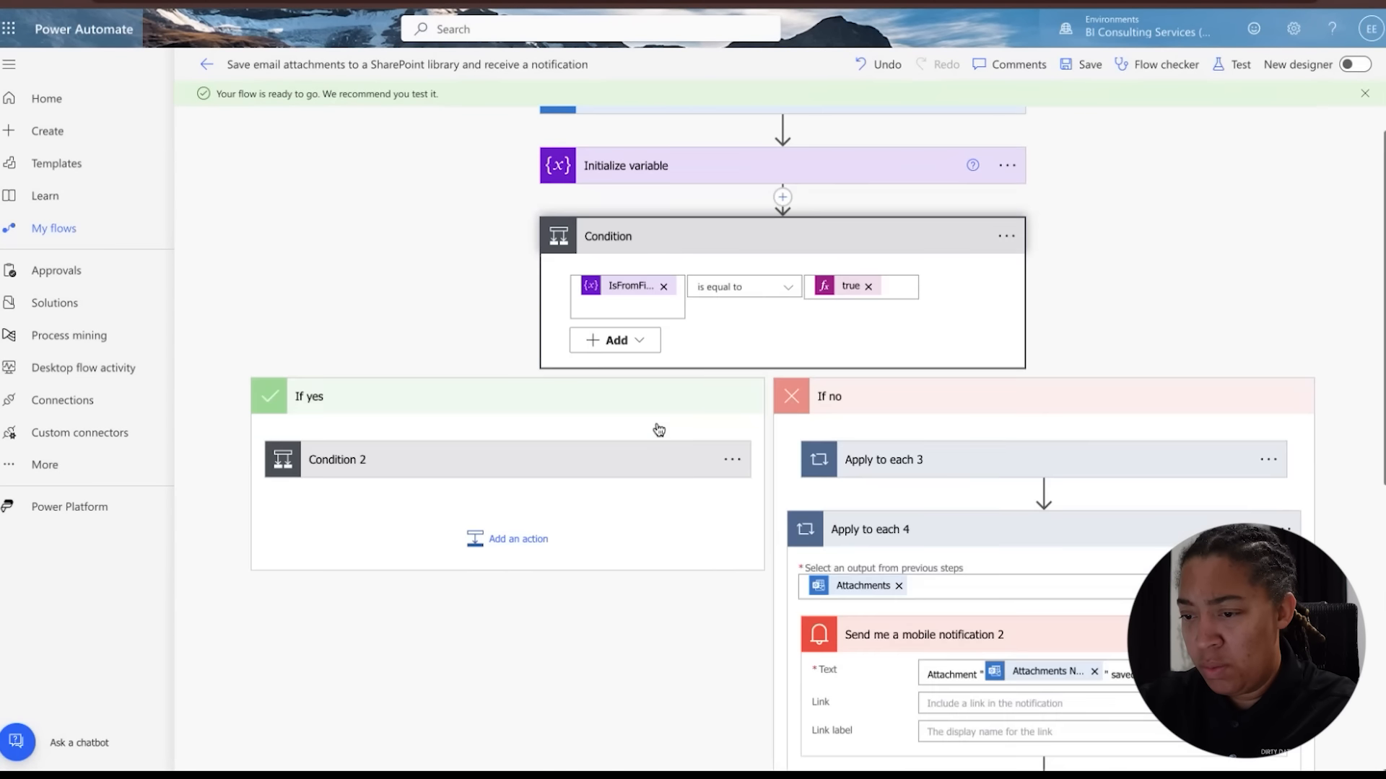
left_click(624, 462)
scroll(622, 467, "down", 8)
scroll(622, 468, "right", 5)
scroll(622, 468, "up", 8)
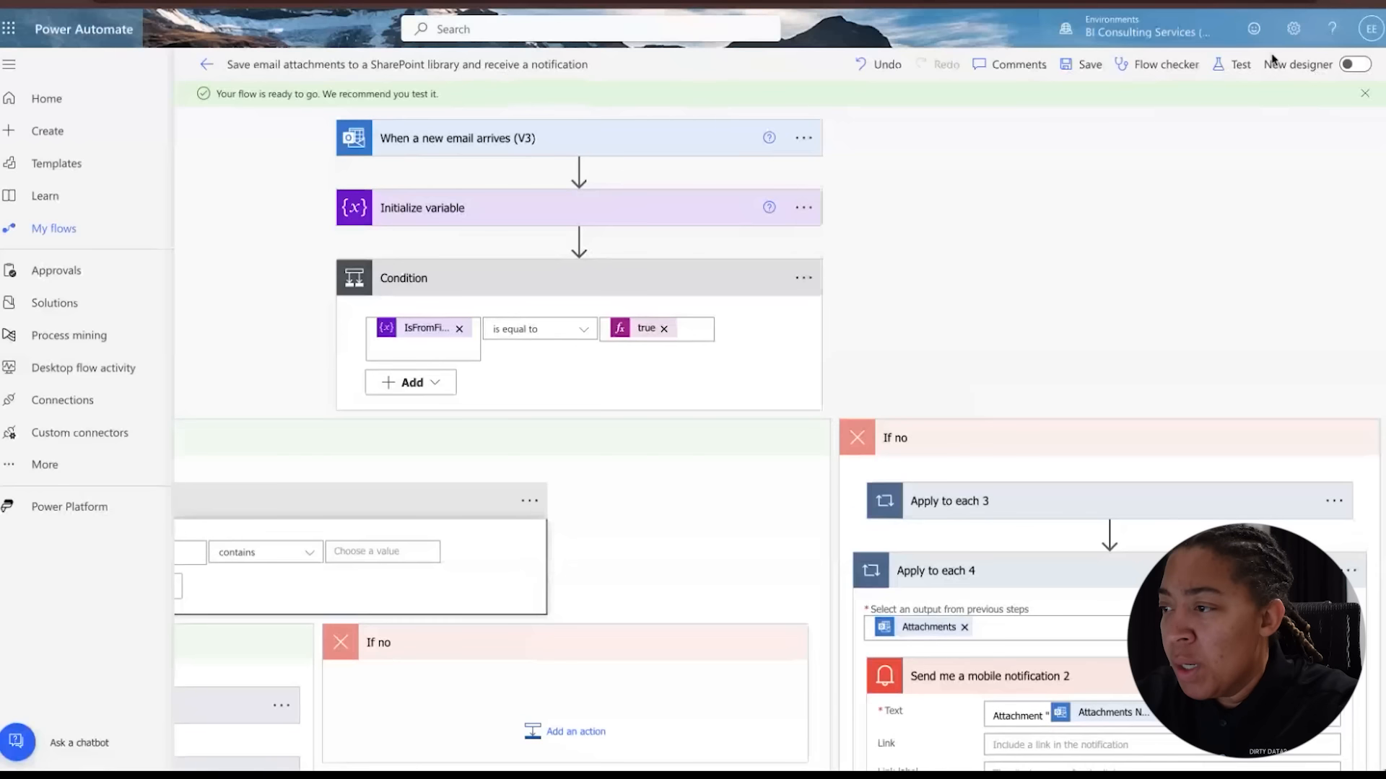
Start a manual test of the flow
left_click(1252, 64)
left_click(1089, 104)
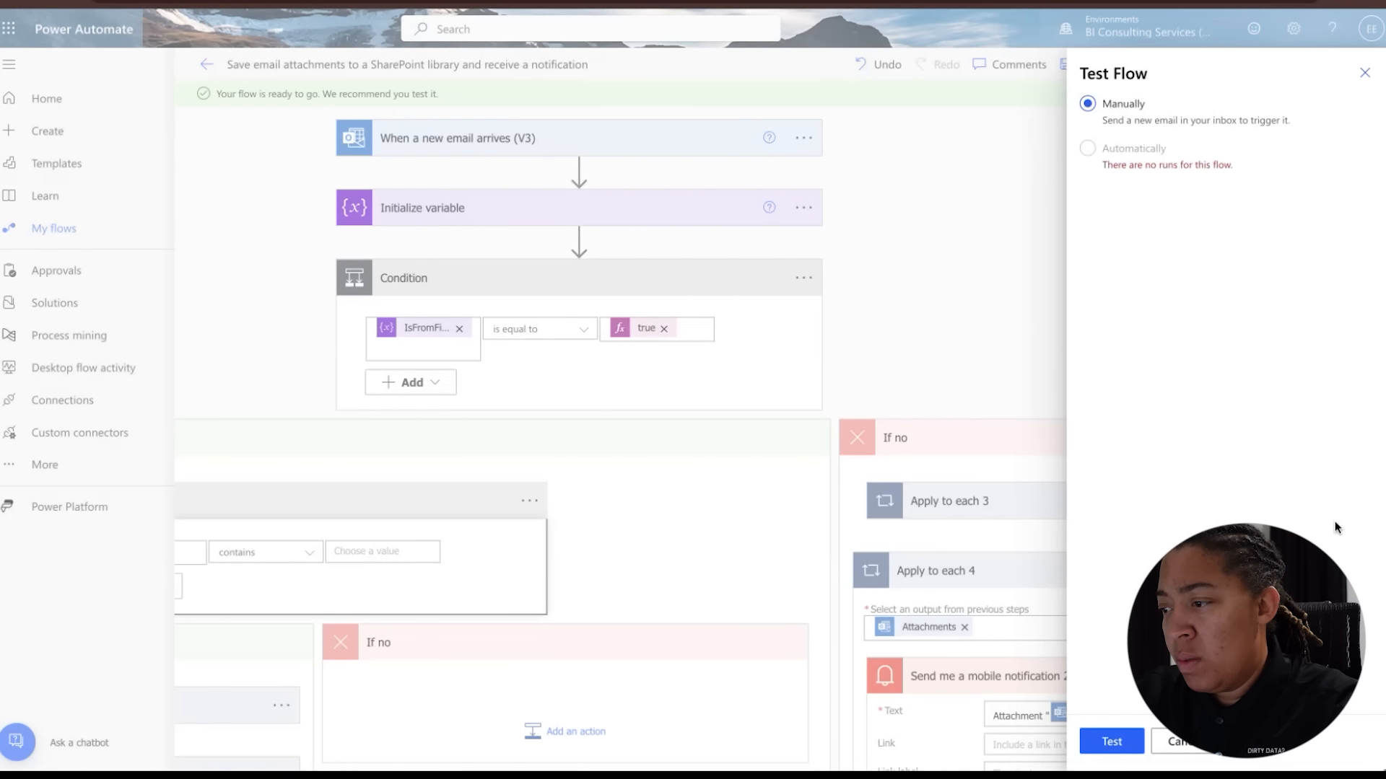
left_click(1110, 740)
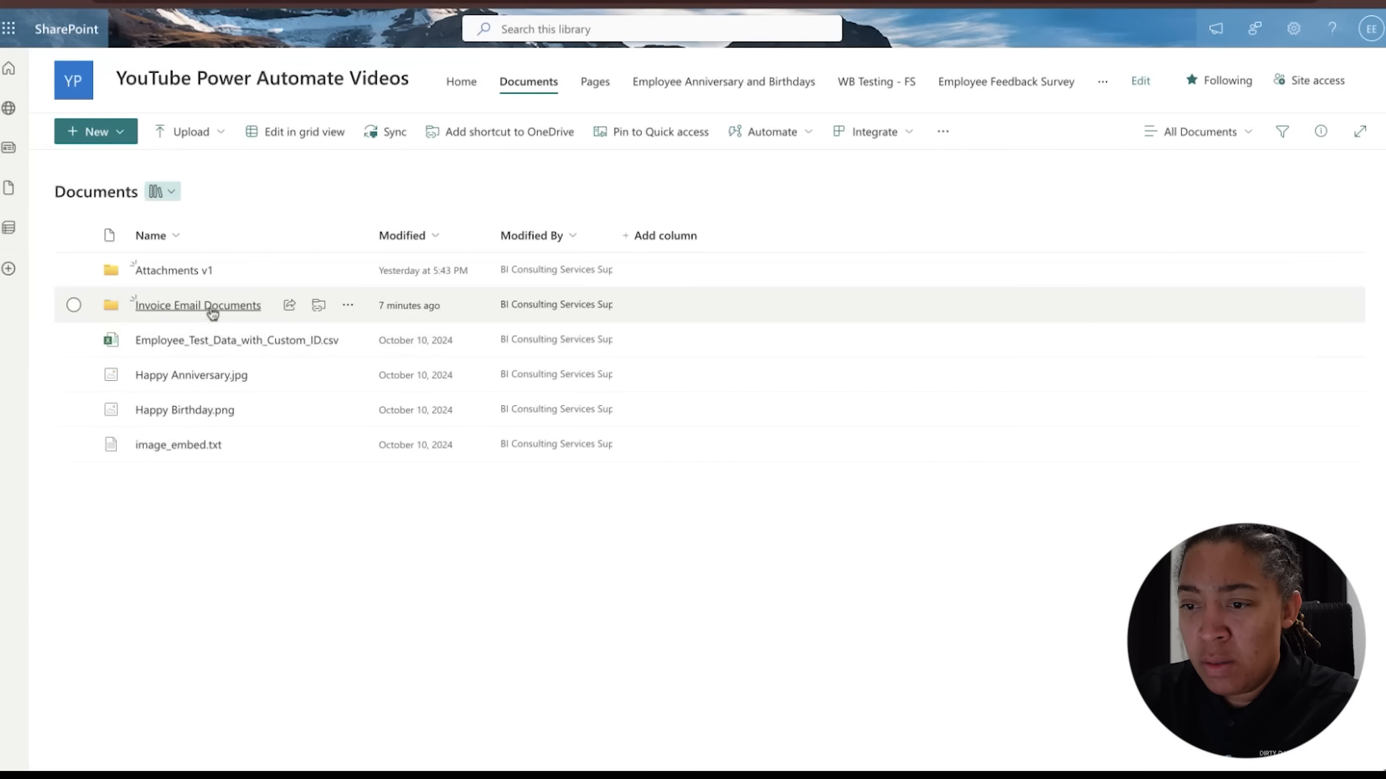
Check the Invoice Email Documents folder in SharePoint and the attachment-saved notification emails in Outlook
left_click(210, 309)
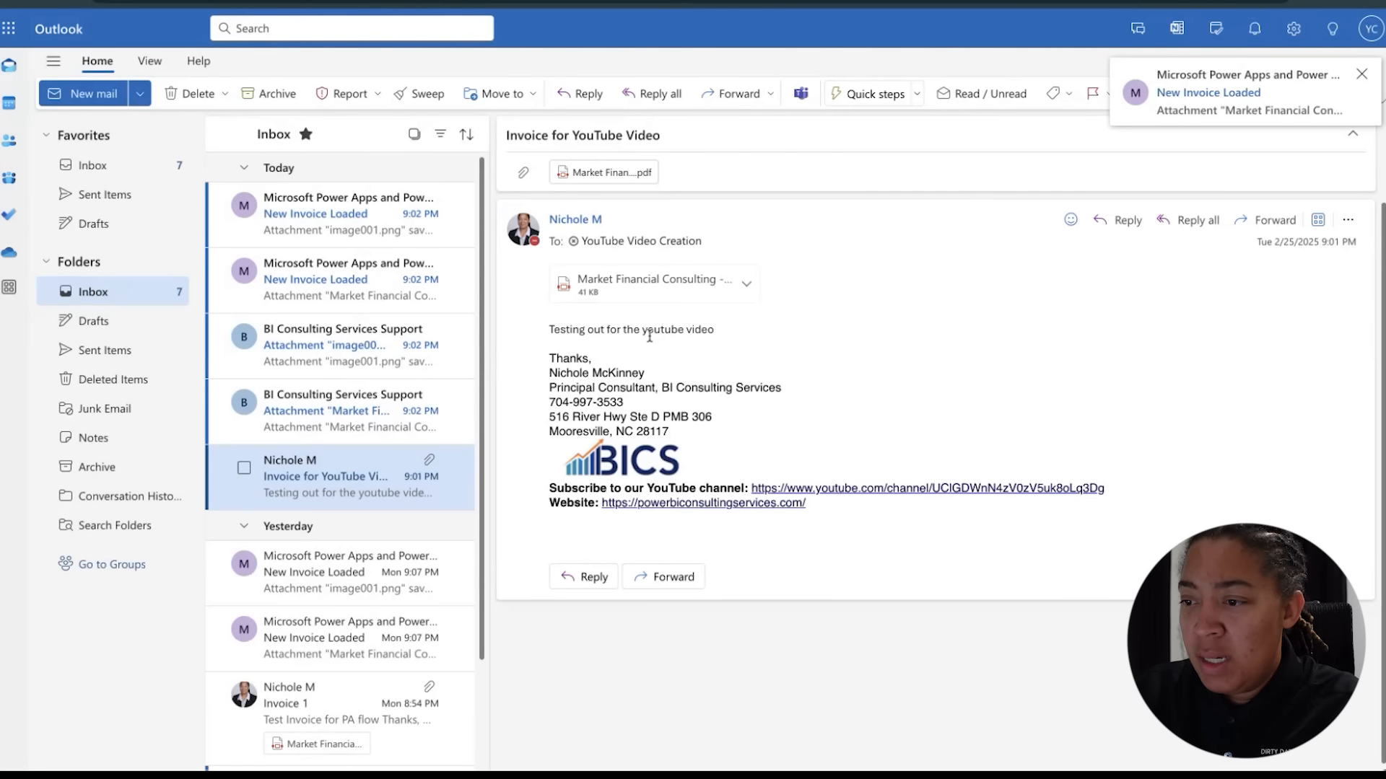
triple_click(649, 336)
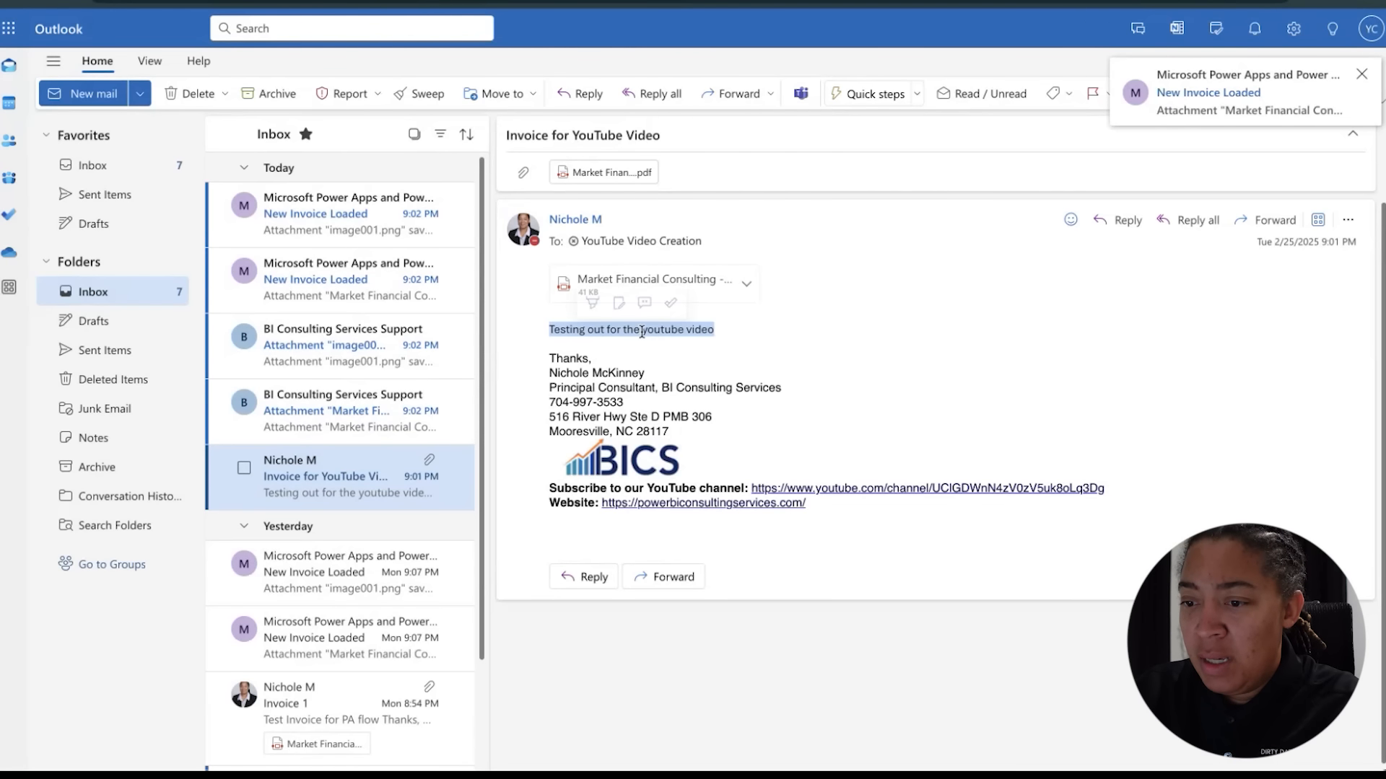
left_click(305, 414)
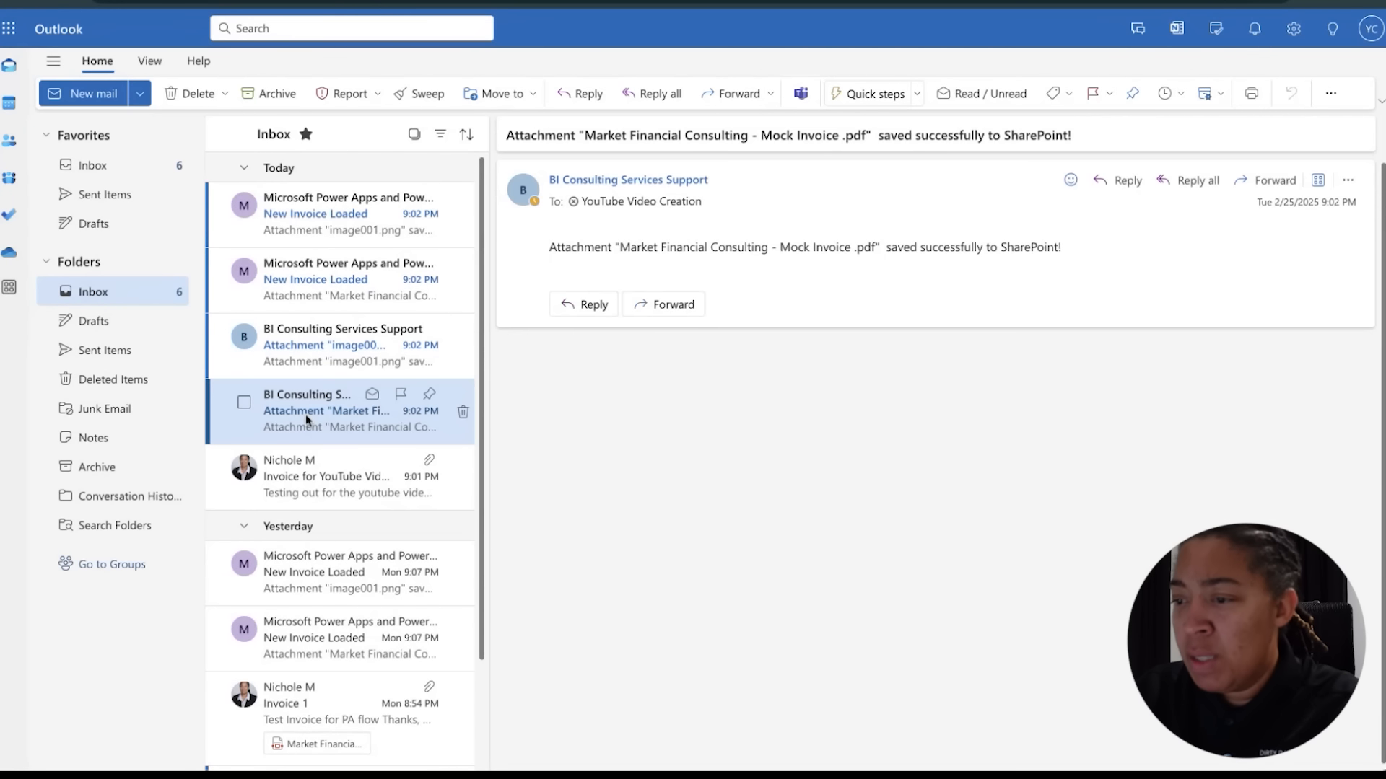
left_click(332, 333)
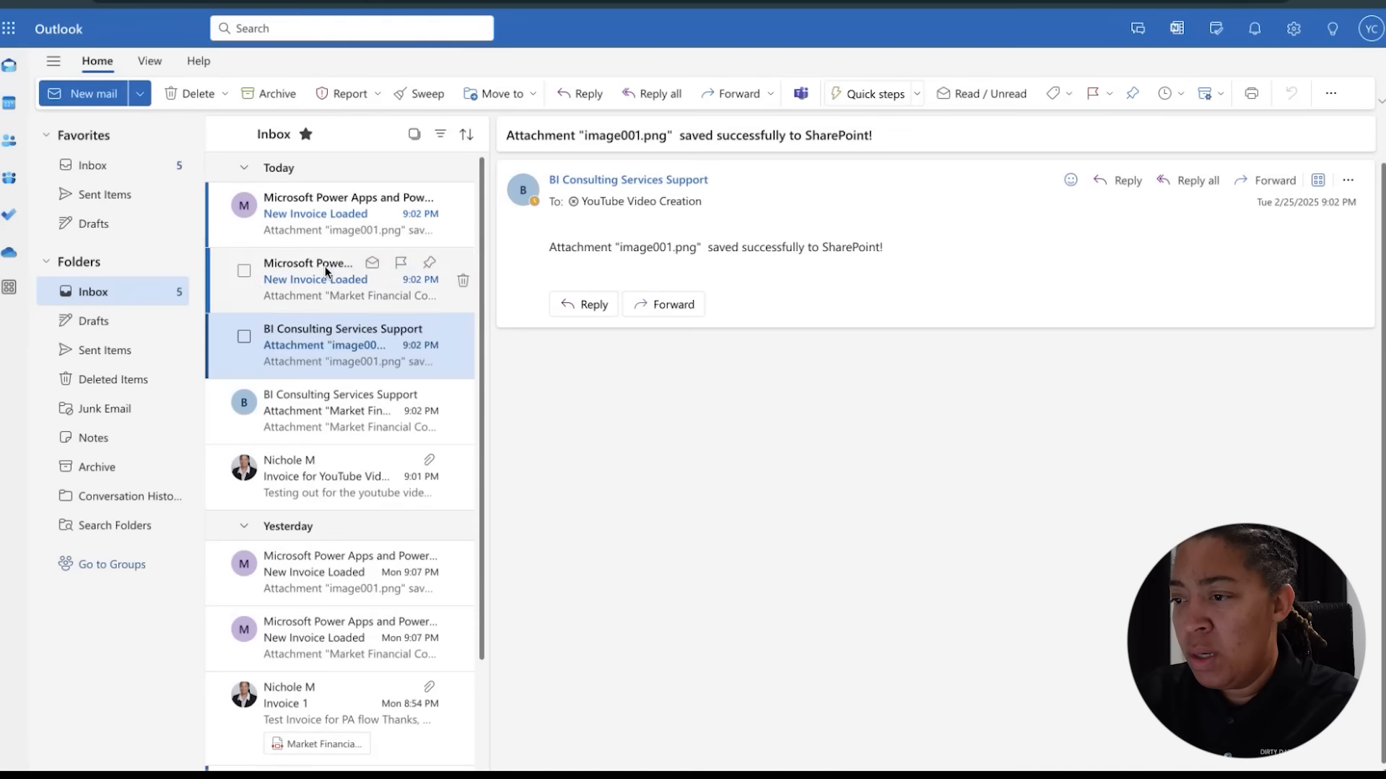
Read through the attachment-saved notification emails and the original invoice email in the inbox
left_click(325, 266)
left_click(324, 229)
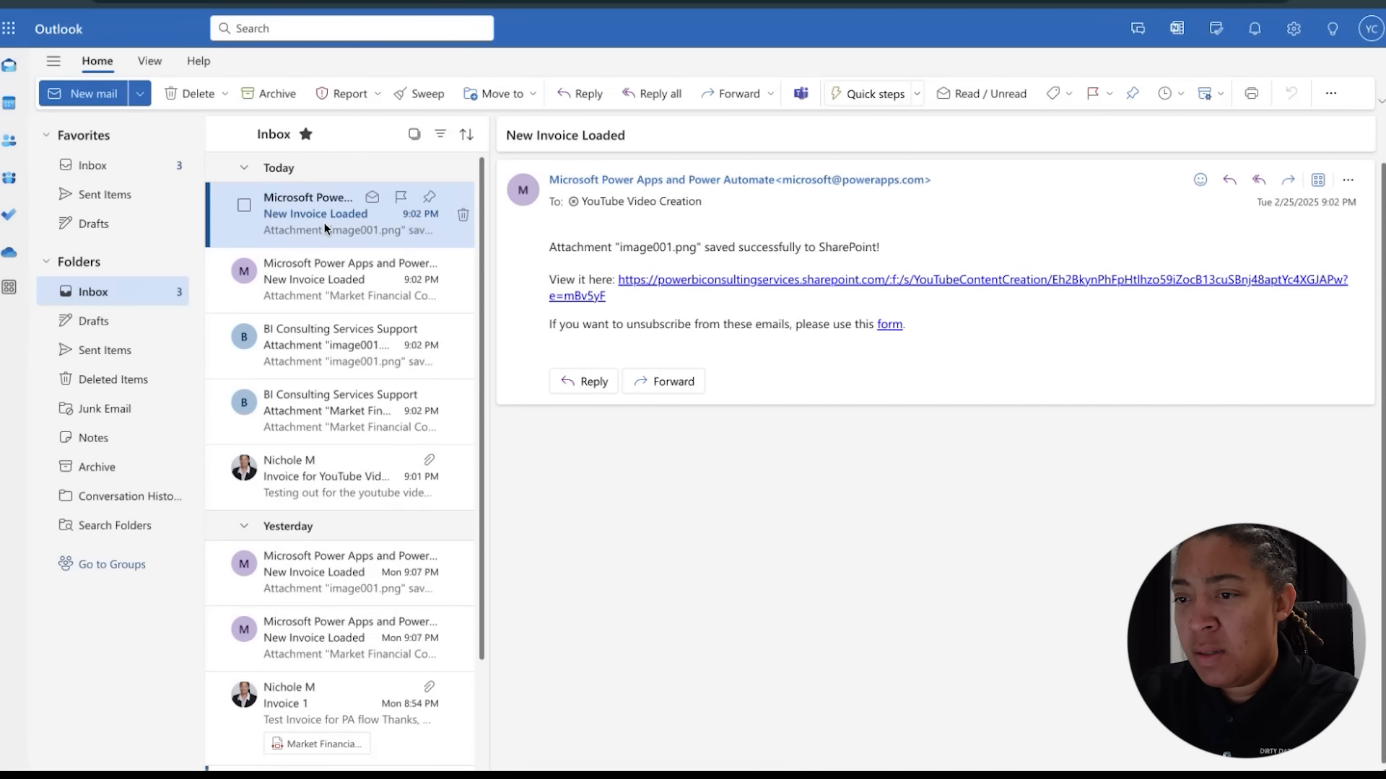
left_click(316, 286)
left_click(321, 334)
left_click(318, 462)
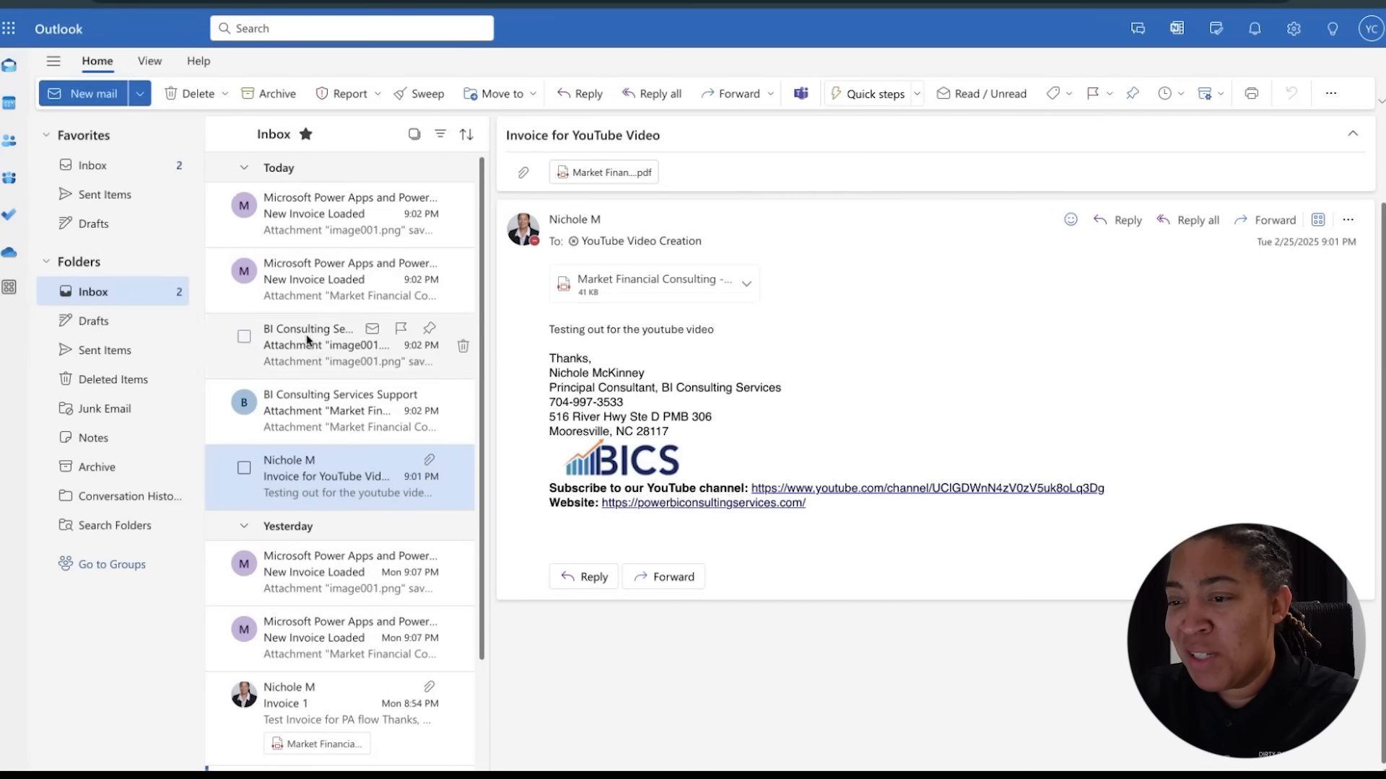
left_click(300, 399)
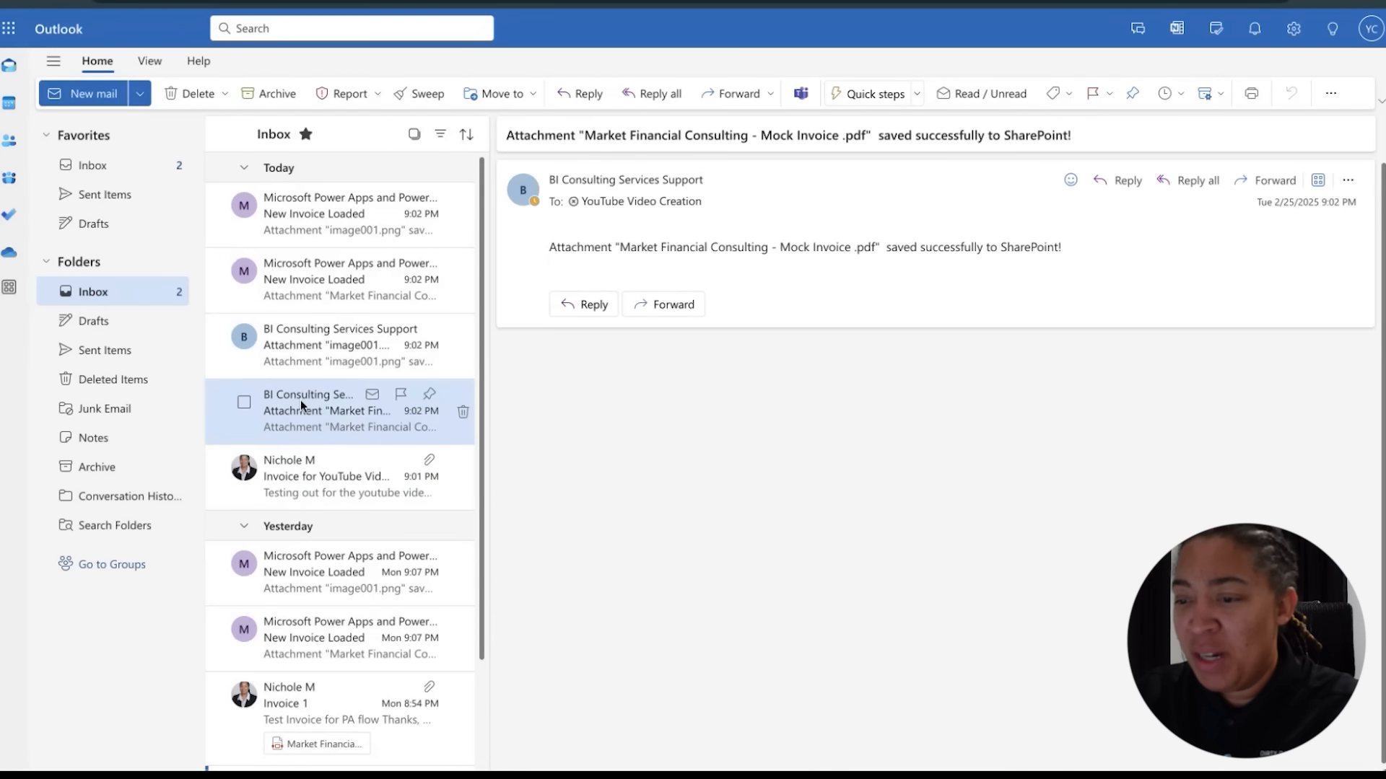
left_click(298, 356)
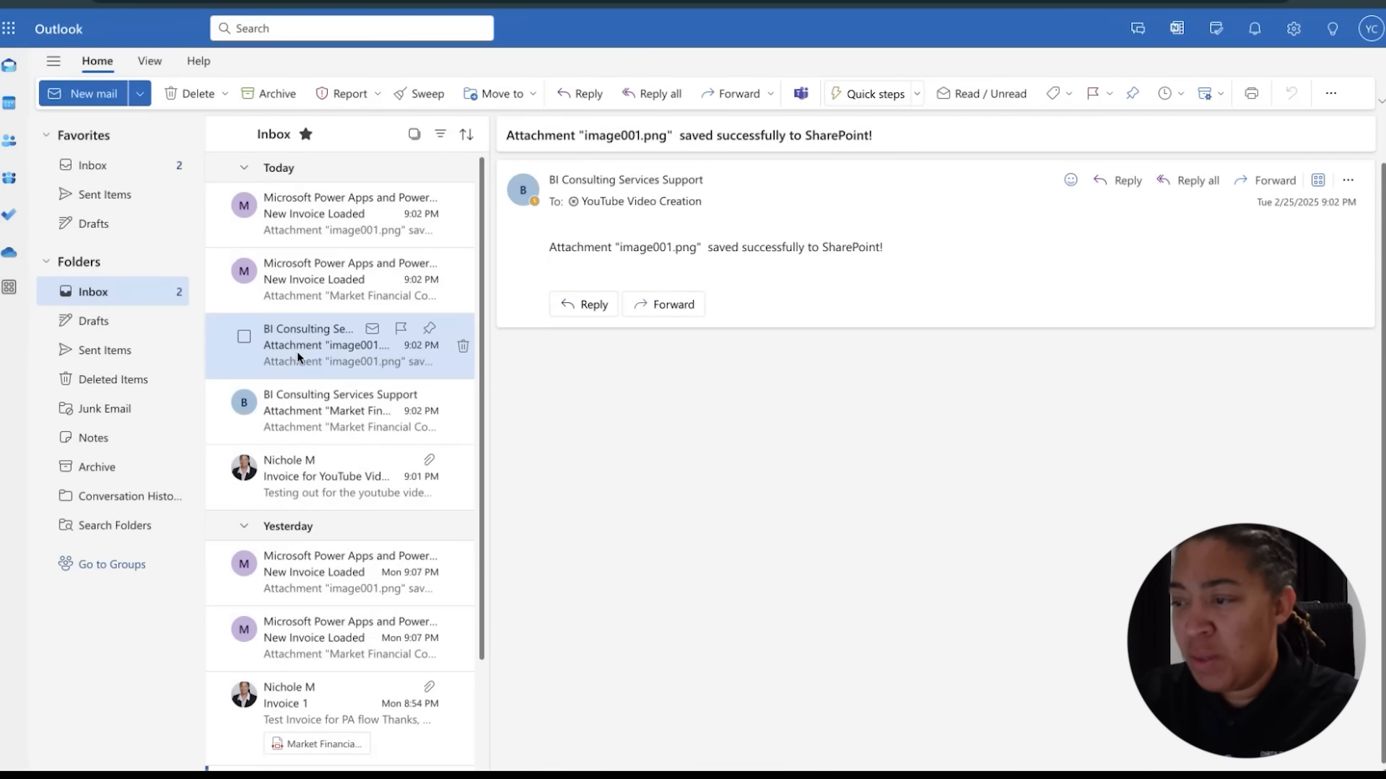
left_click(294, 289)
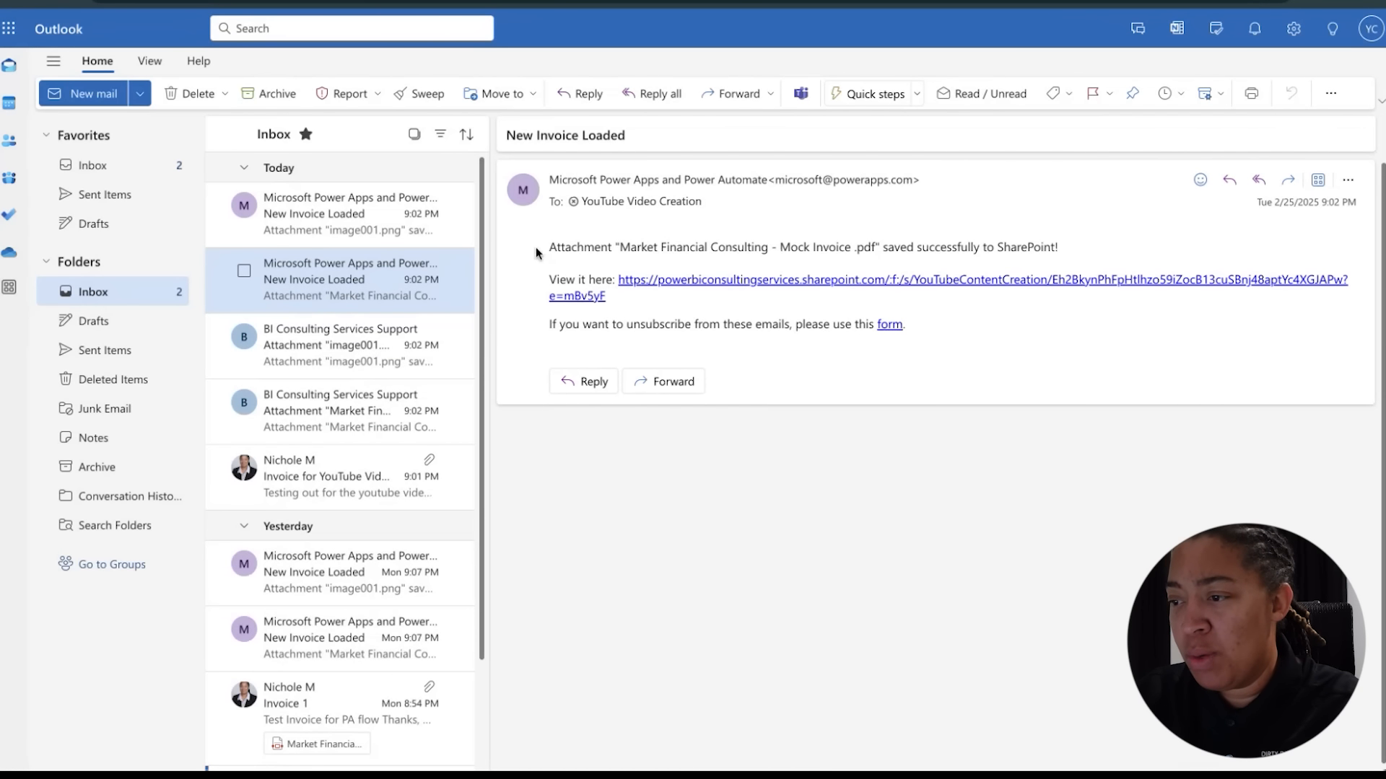
left_click(337, 352)
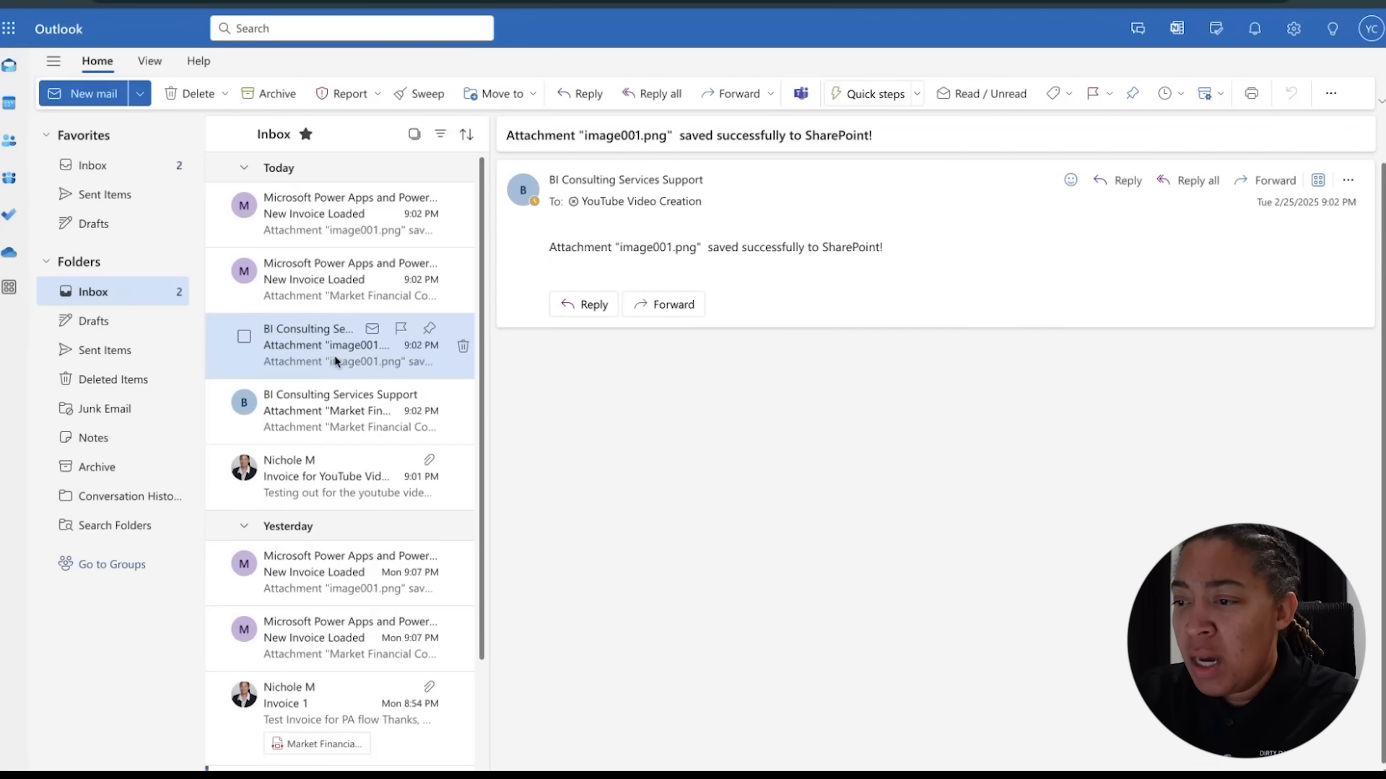
left_click(317, 433)
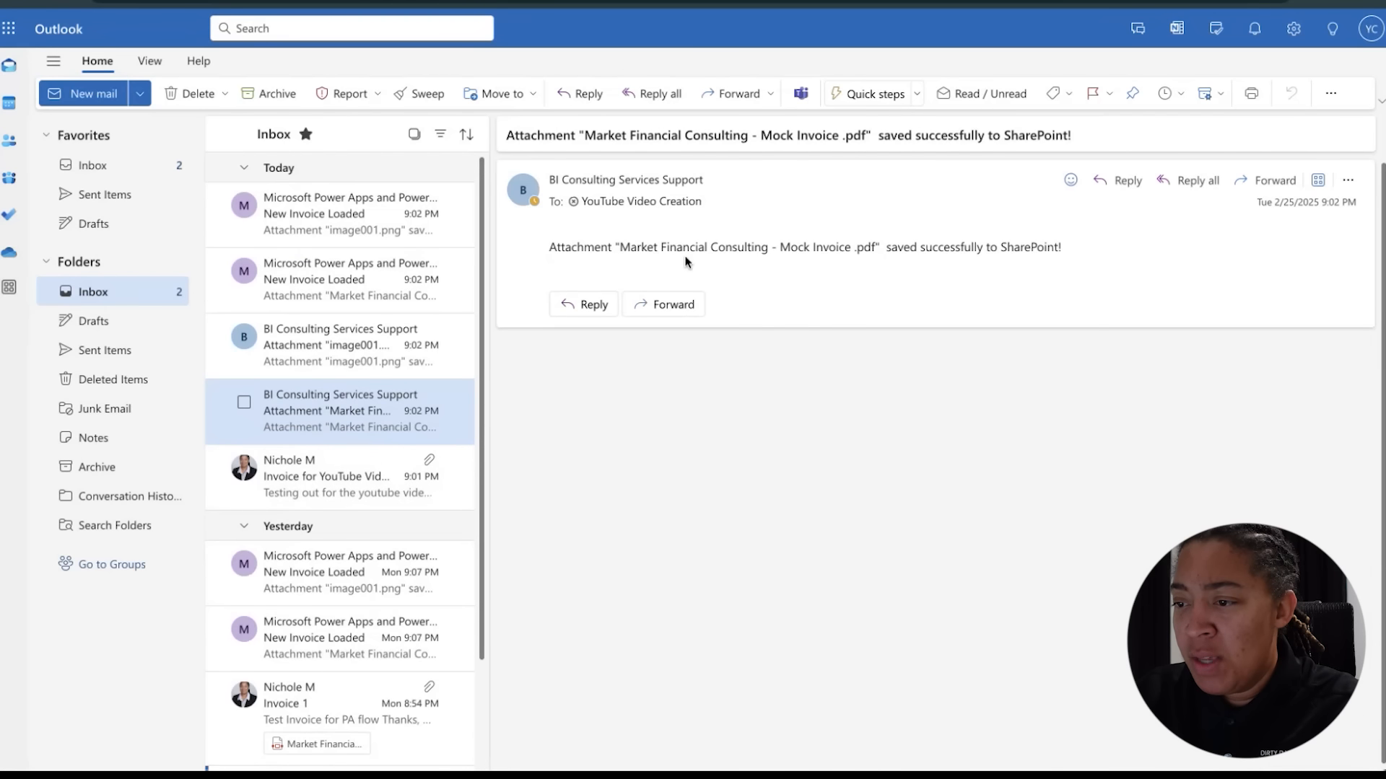
left_click_drag(625, 247, 871, 247)
left_click(315, 478)
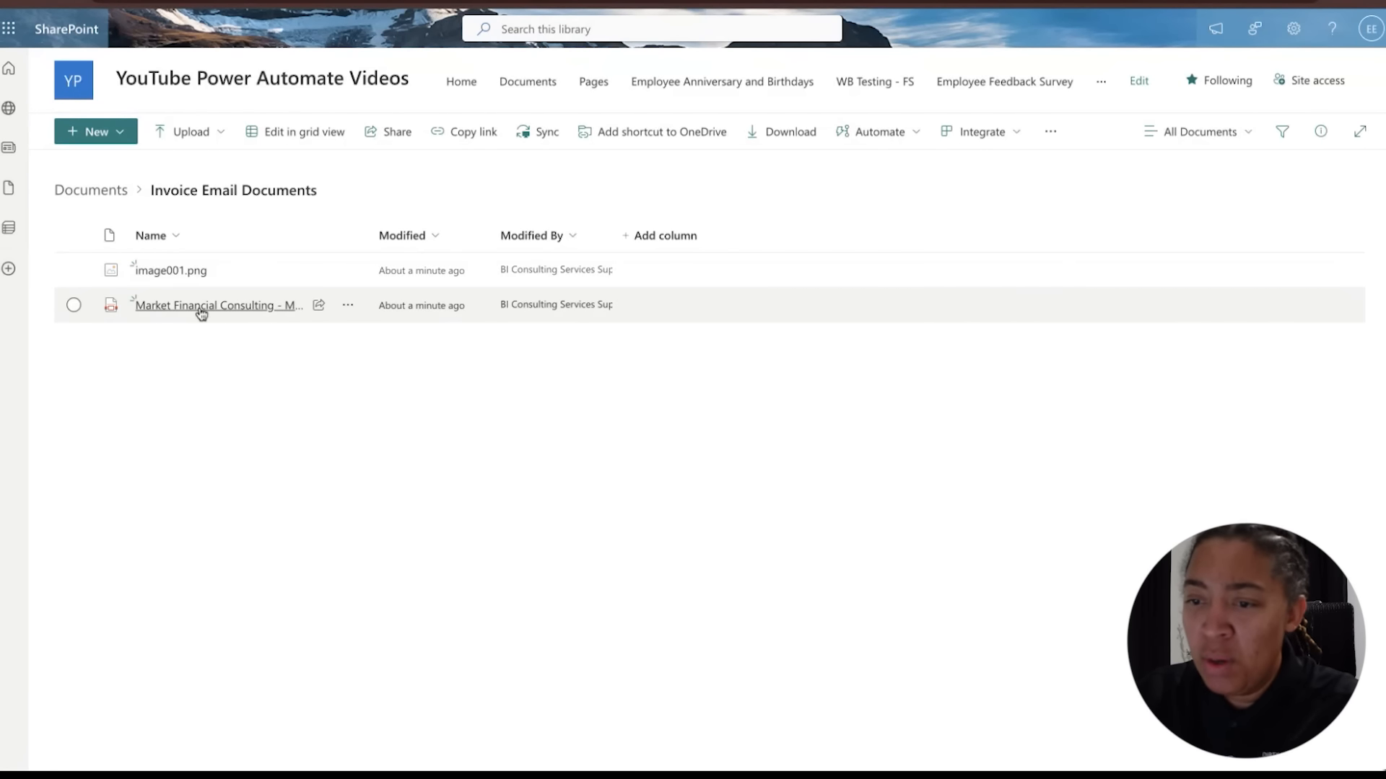
Widen the Name column in the Invoice Email Documents folder and open the saved invoice PDF to review it
left_click_drag(367, 235, 508, 235)
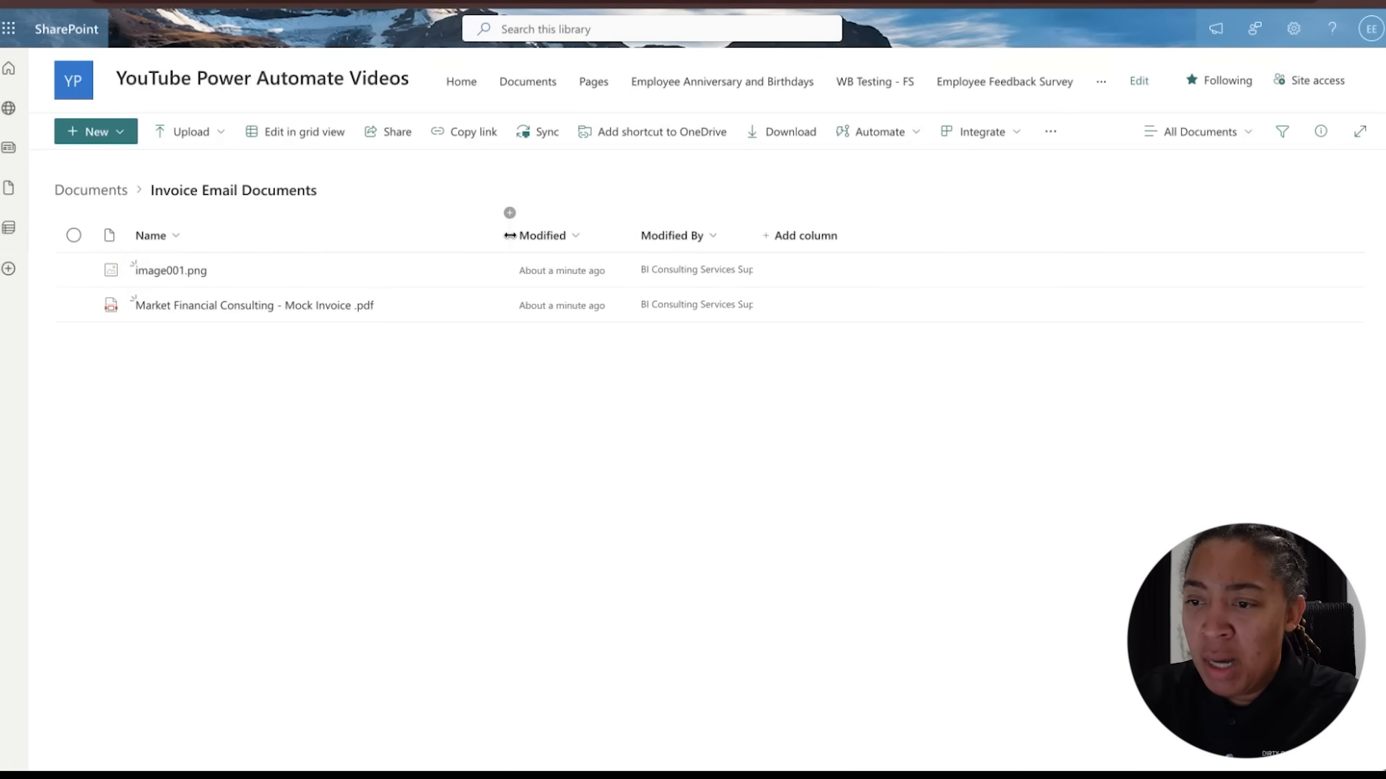
left_click(293, 306)
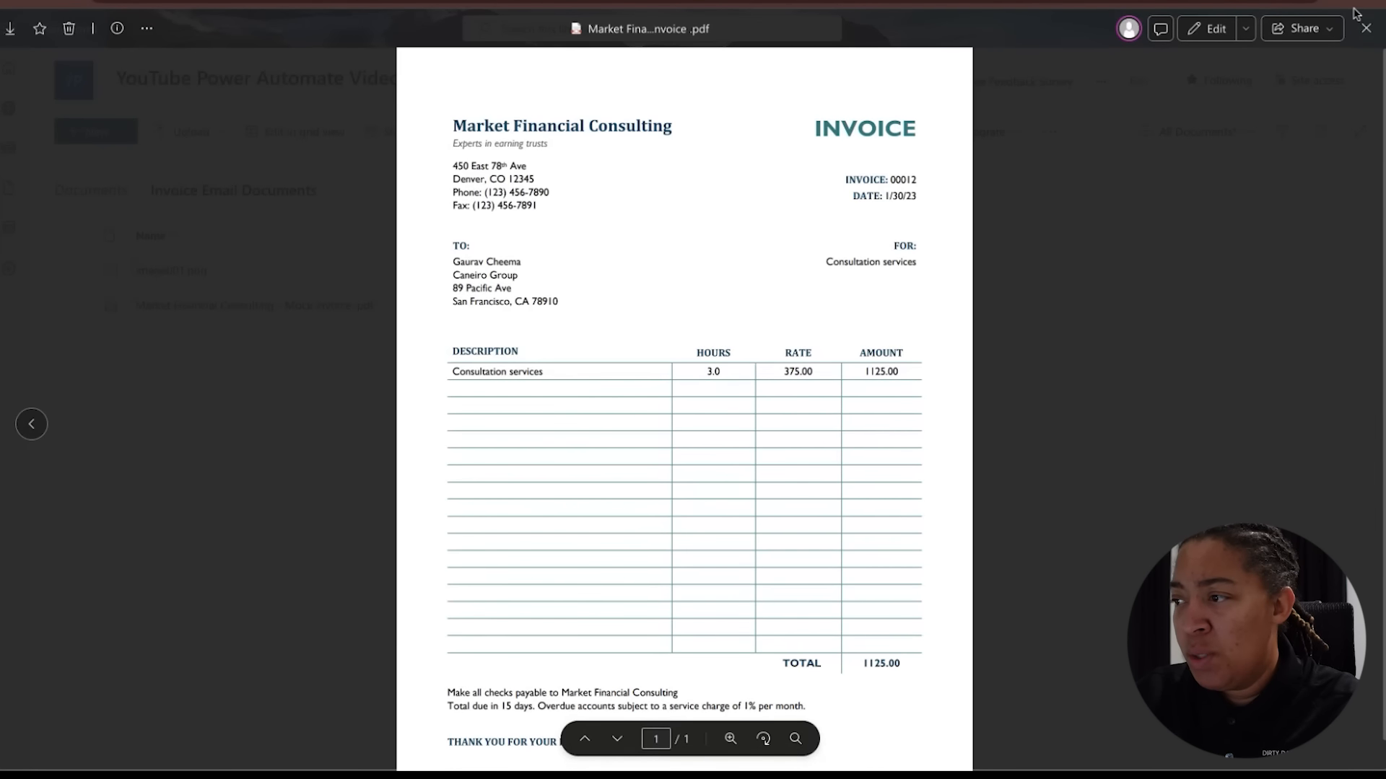
left_click(1365, 28)
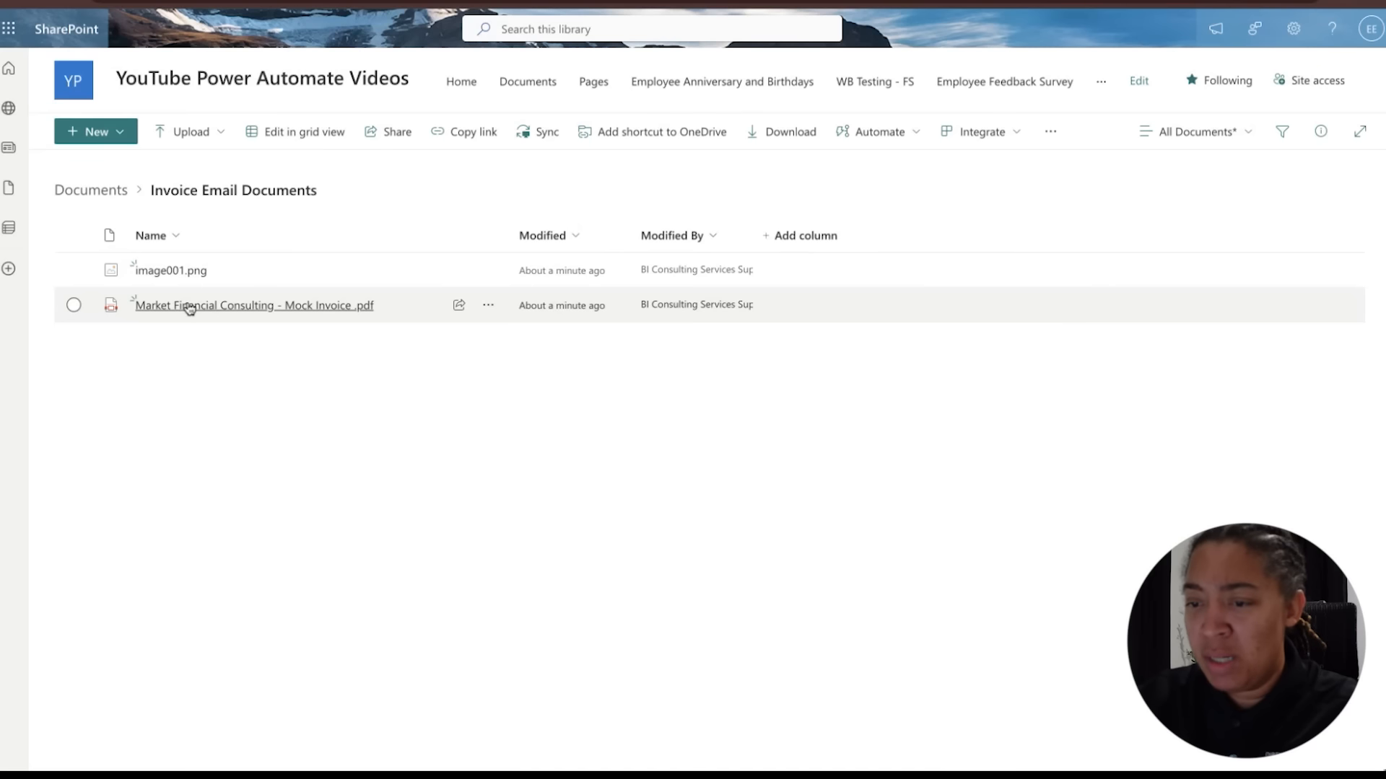
Open the flow's run details and expand Condition, Condition 2, Apply to each 2 and its Send an email (V2) action
mouse_move(294, 312)
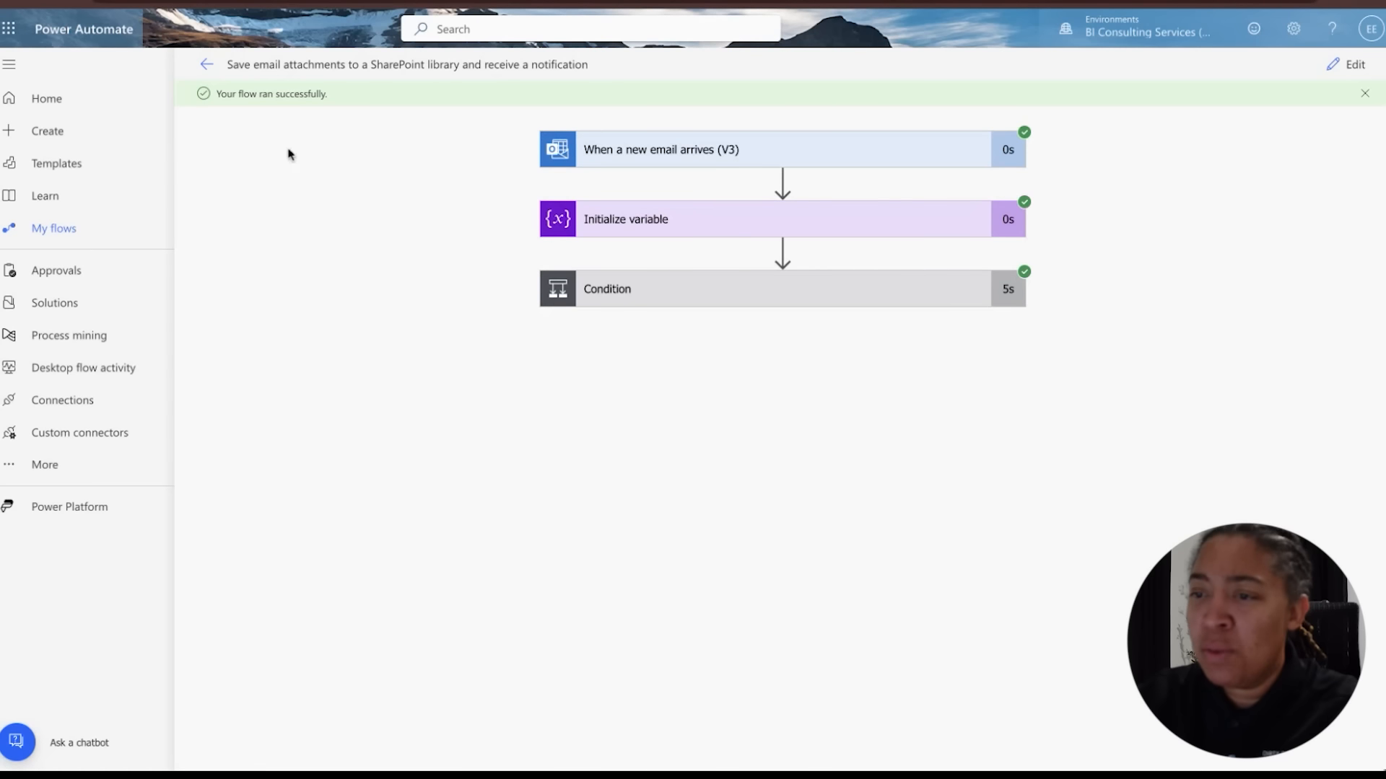
left_click(954, 299)
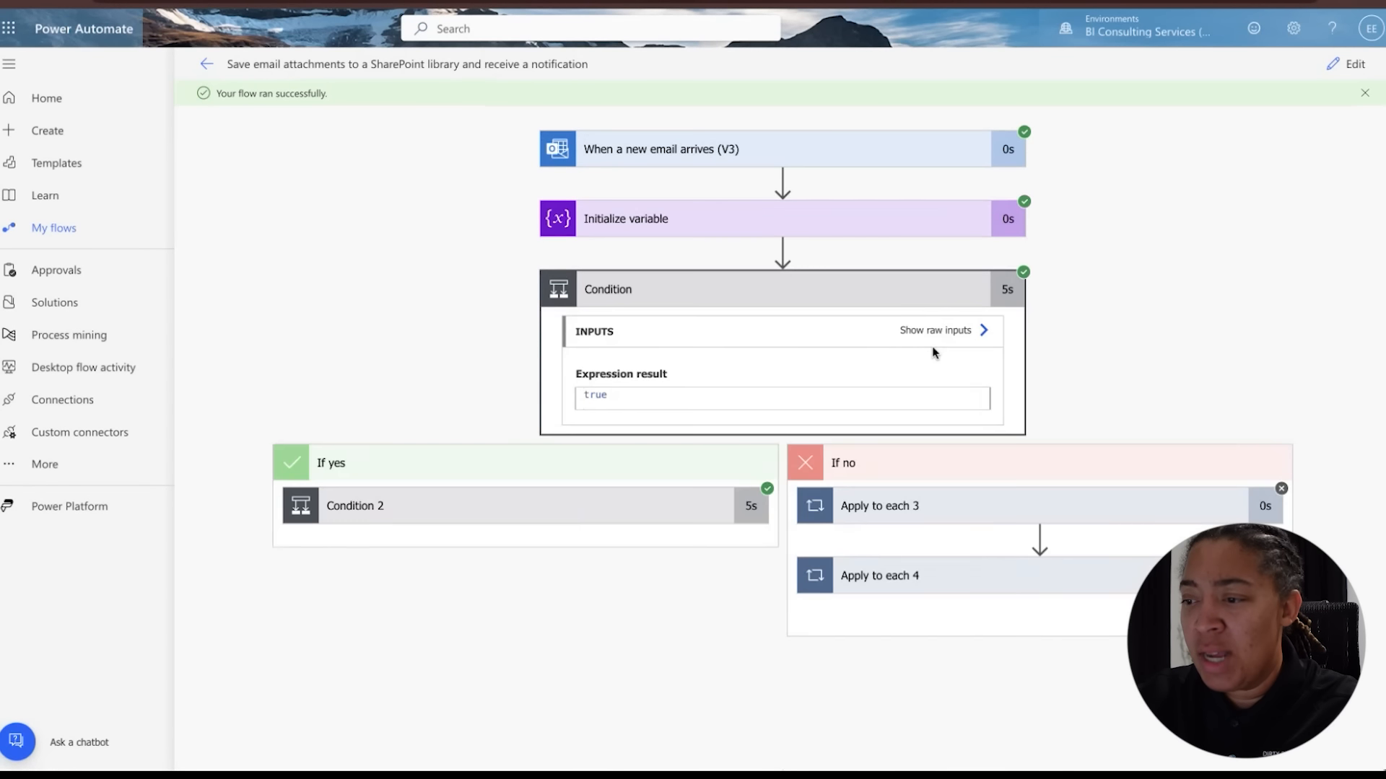
left_click(635, 517)
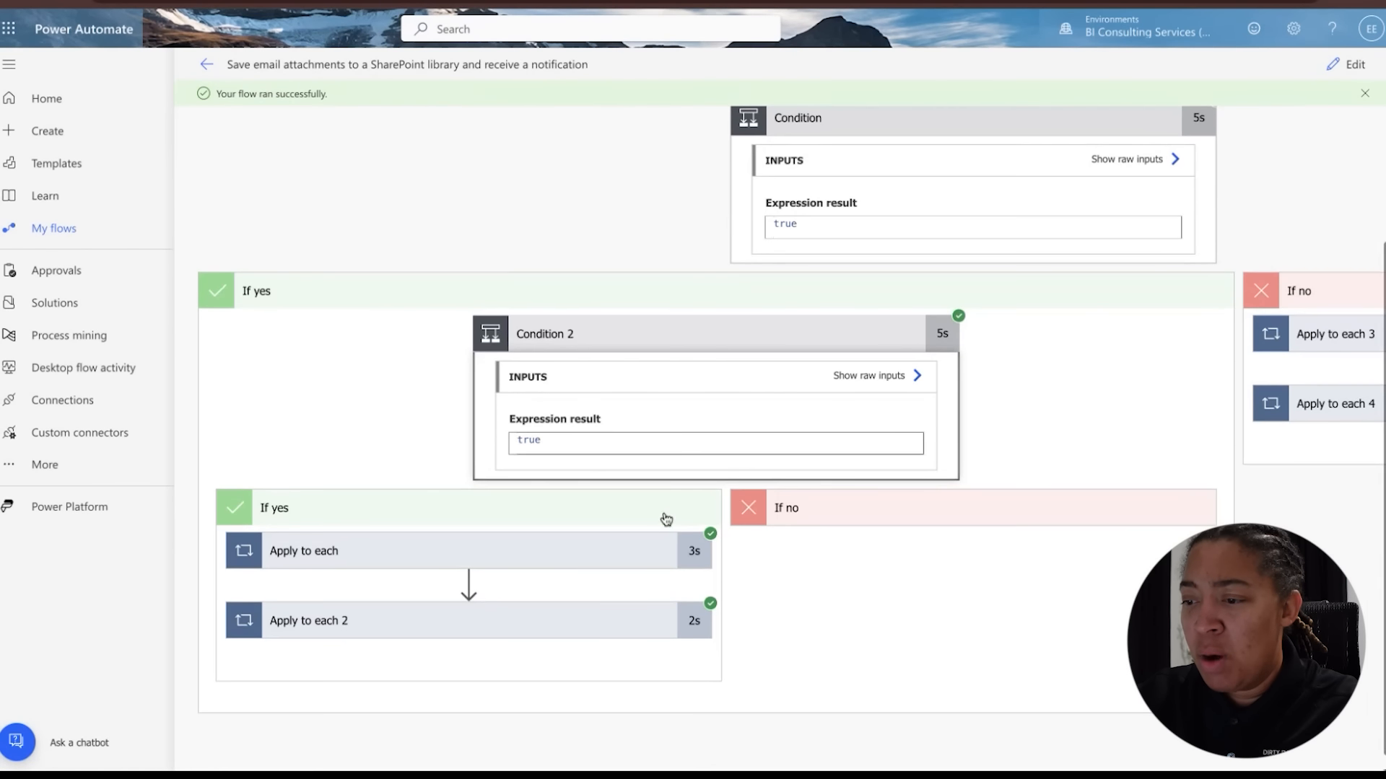
scroll(581, 609, "right", 5)
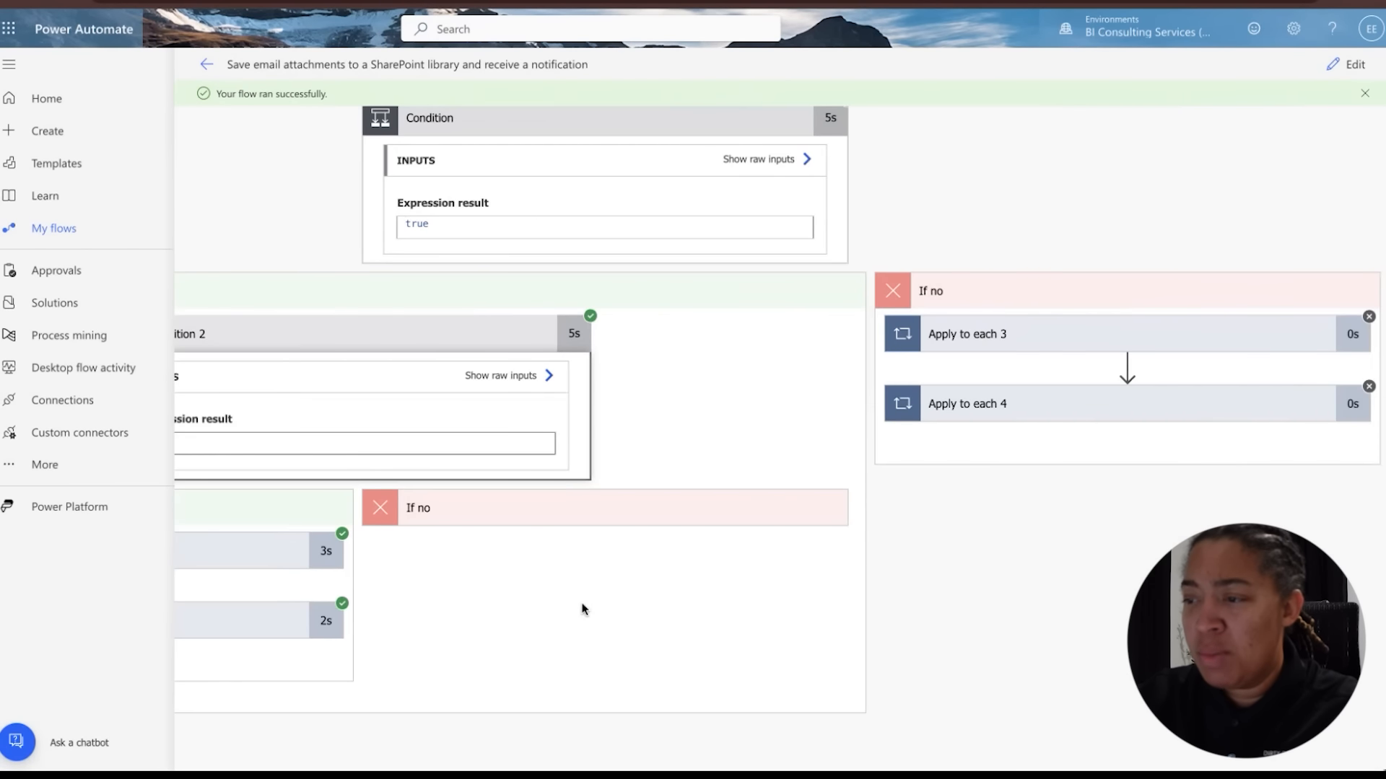
scroll(585, 609, "left", 5)
scroll(539, 563, "up", 2)
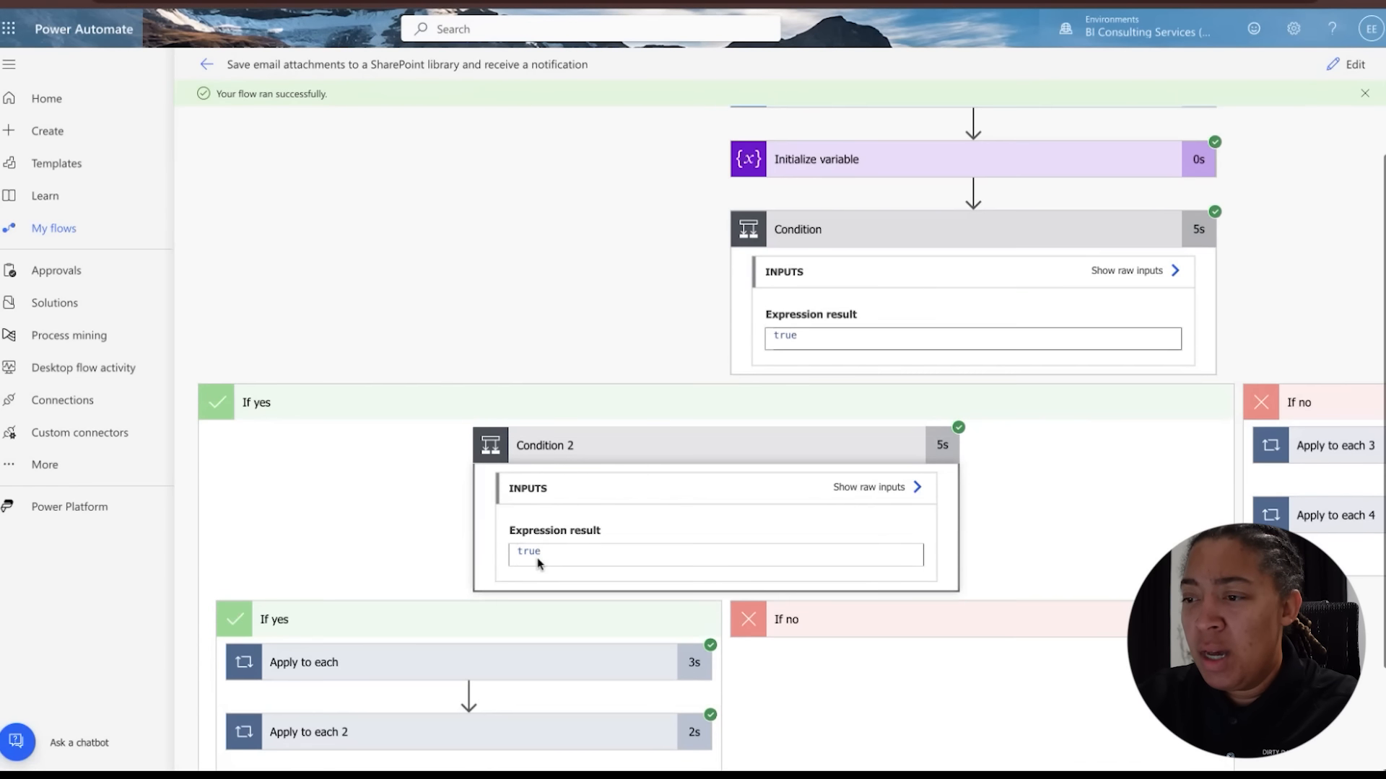
scroll(532, 574, "down", 2)
left_click(519, 607)
scroll(531, 578, "down", 2)
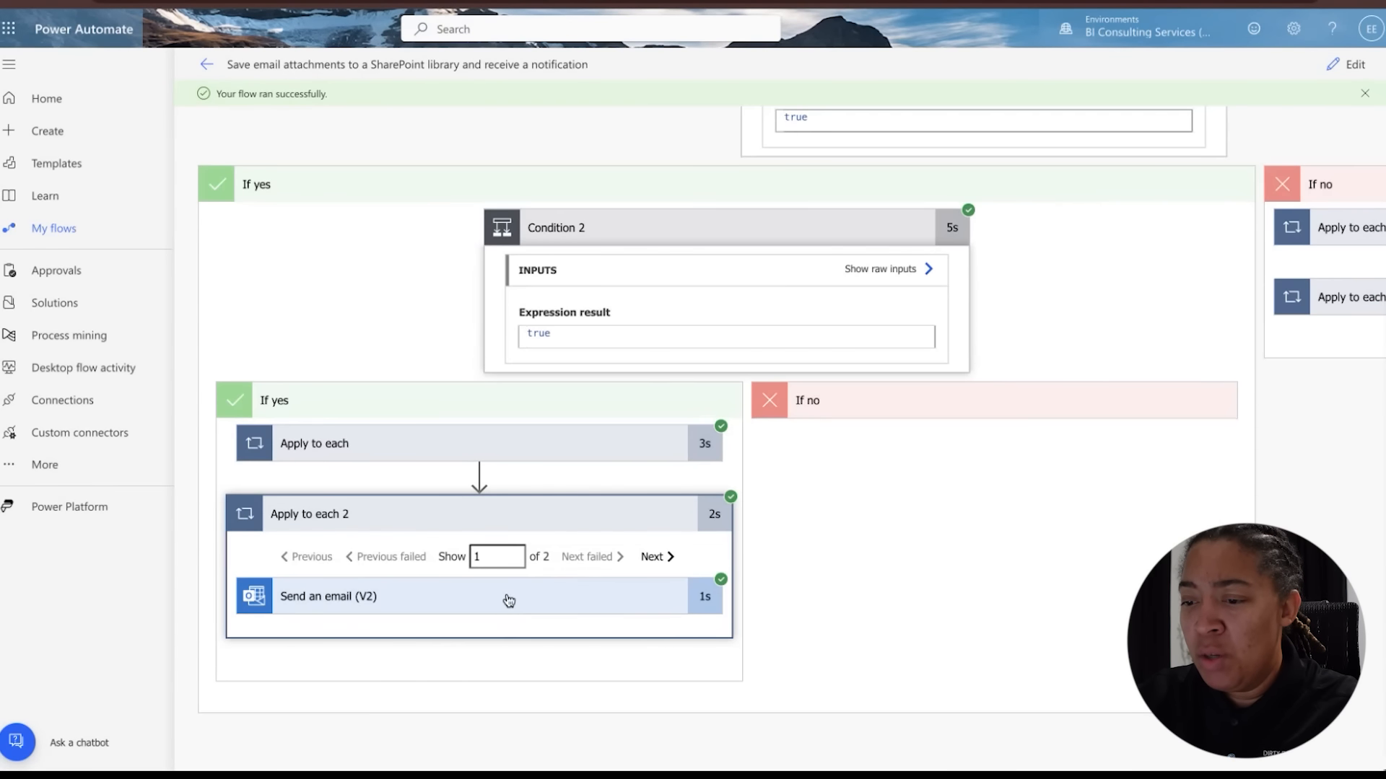
left_click(509, 601)
scroll(541, 631, "down", 5)
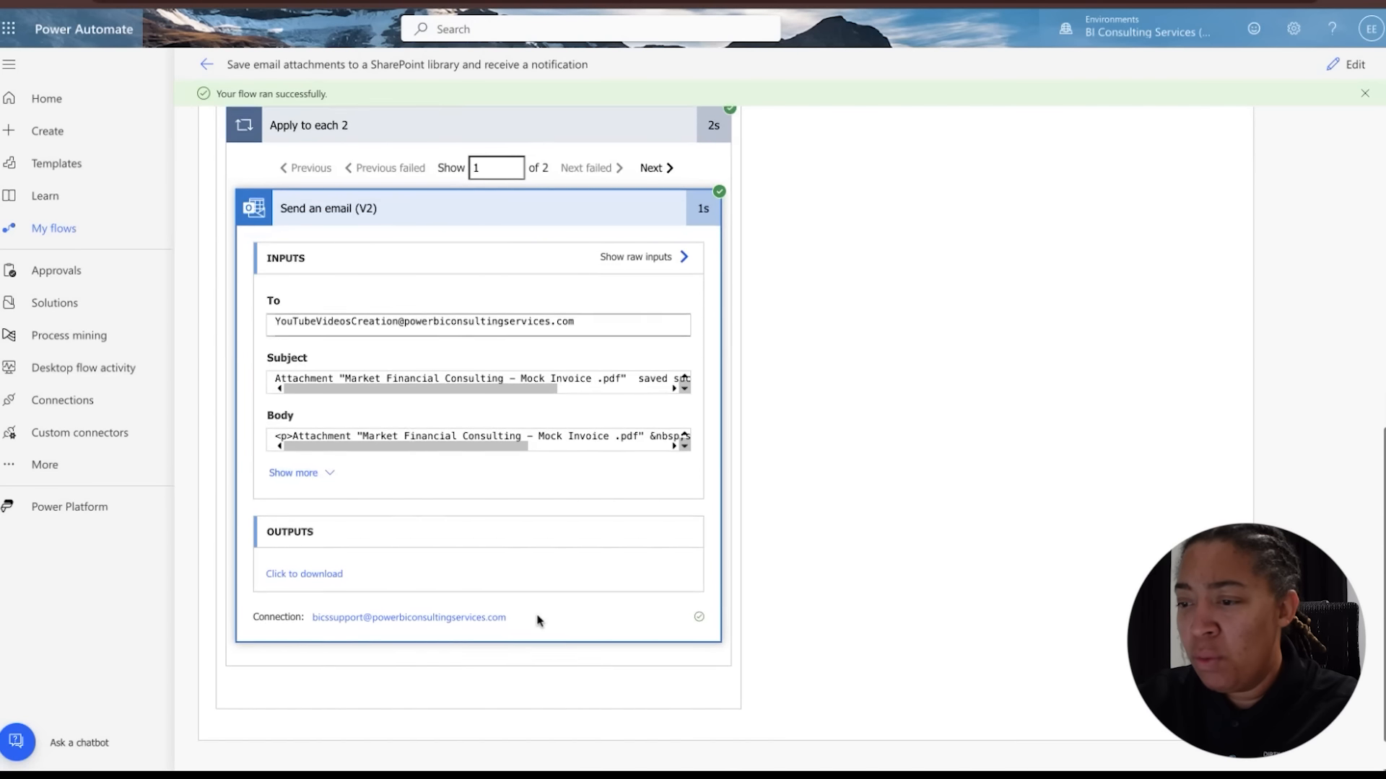
scroll(538, 621, "up", 1)
scroll(471, 393, "right", 3)
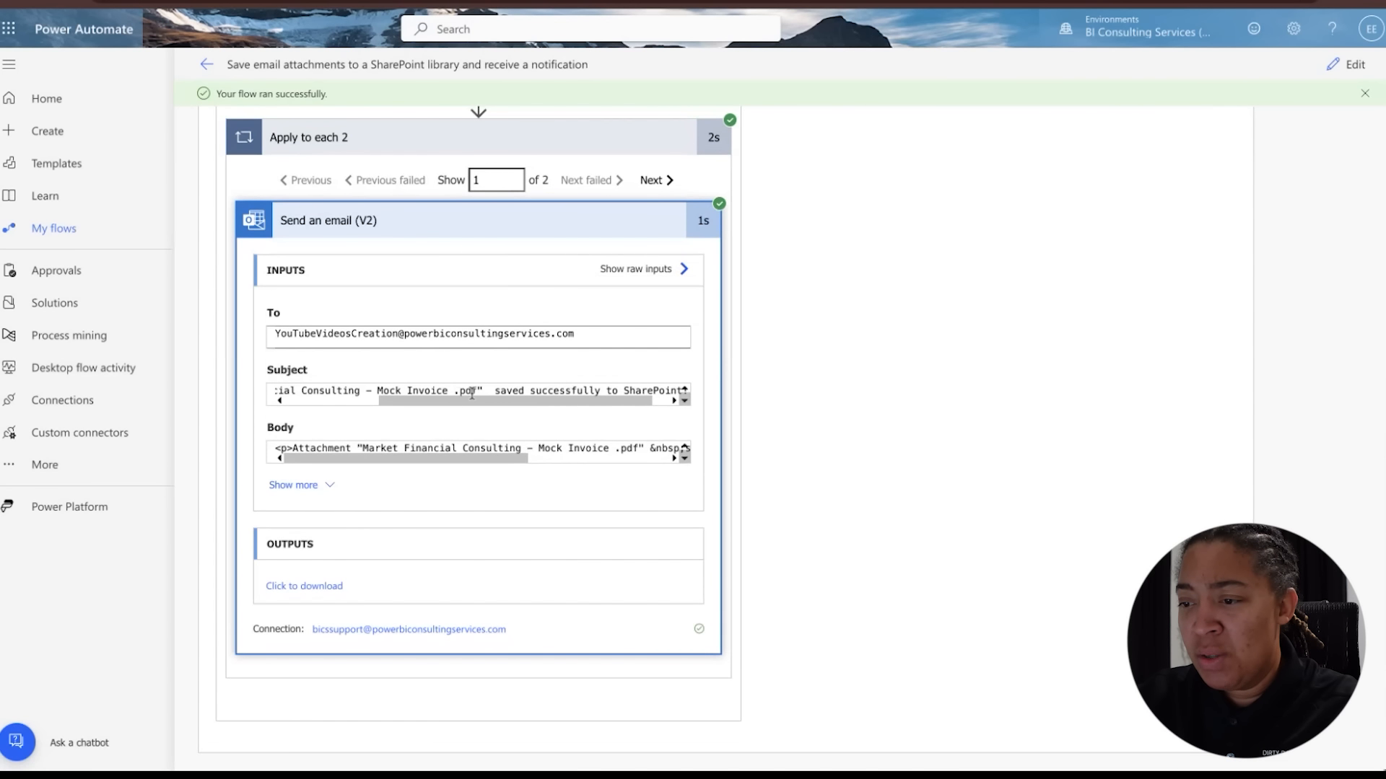
scroll(478, 433, "up", 6)
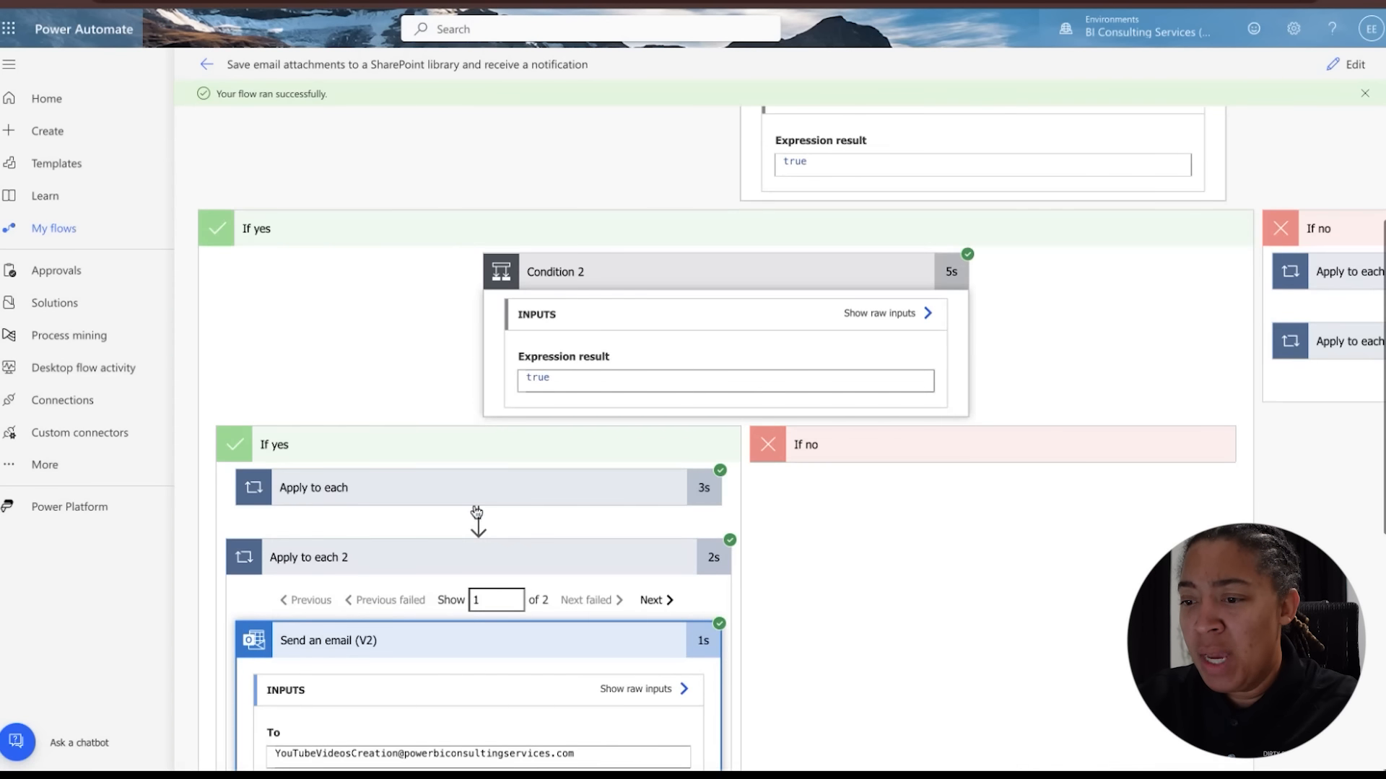
Expand the Create file action under Apply to each and review its inputs and outputs for both attachment iterations
left_click(485, 493)
scroll(557, 504, "down", 3)
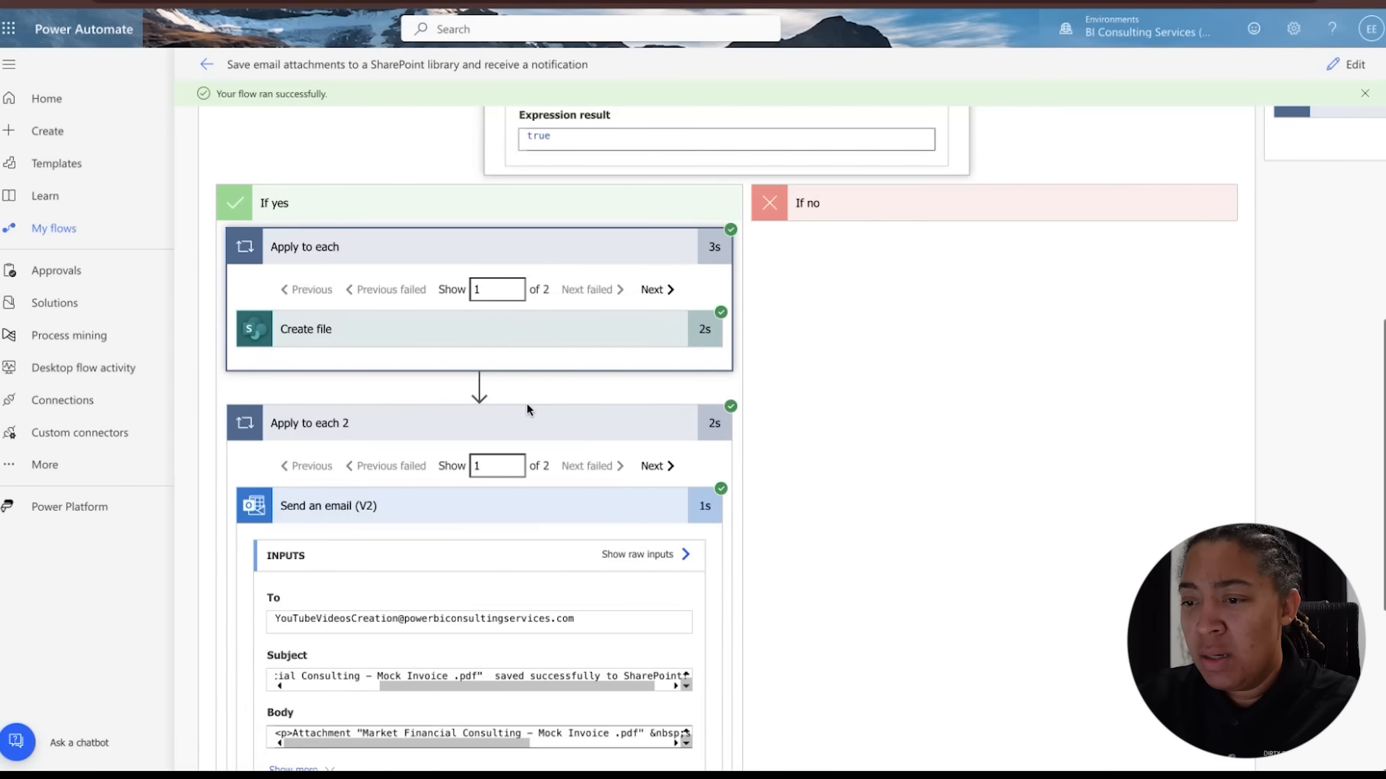
left_click(530, 331)
scroll(568, 434, "down", 2)
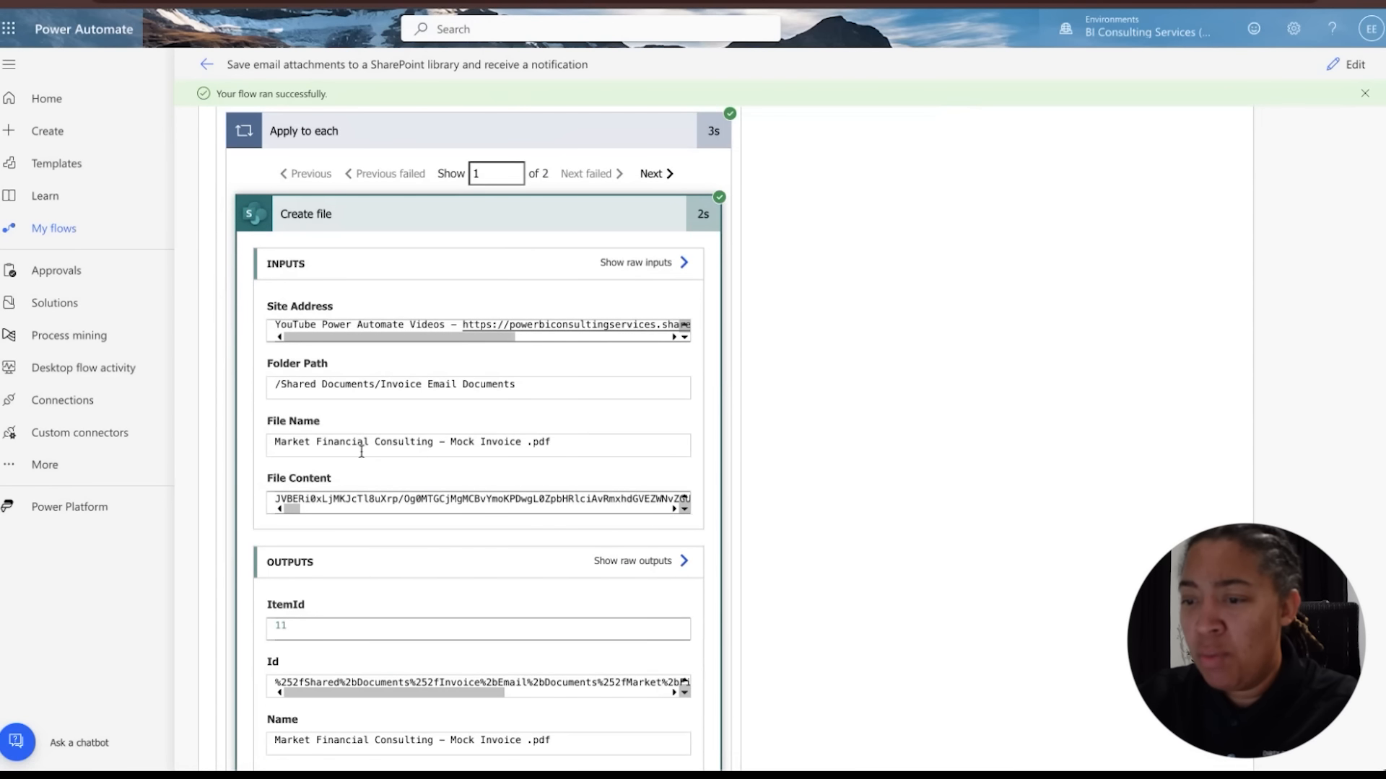
scroll(378, 466, "down", 3)
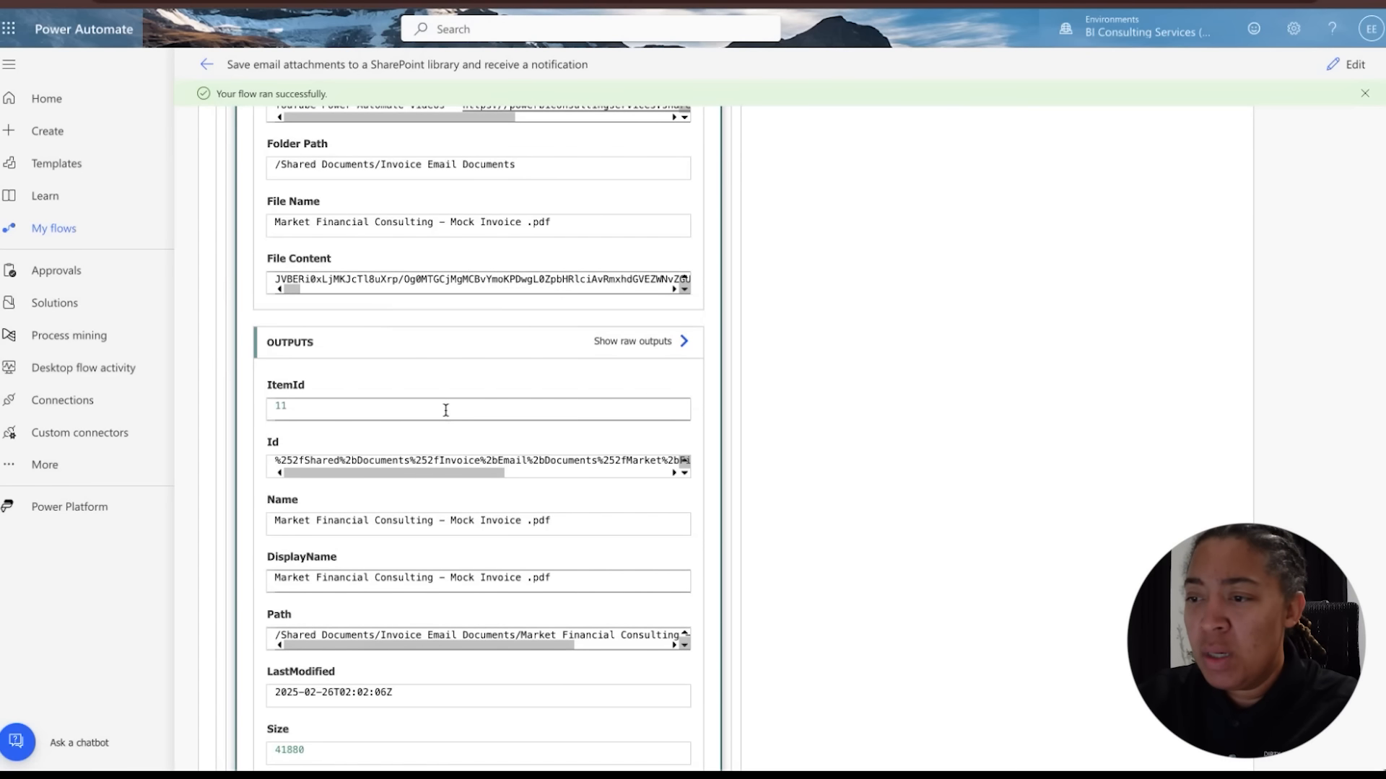
scroll(445, 410, "up", 7)
scroll(686, 490, "down", 1)
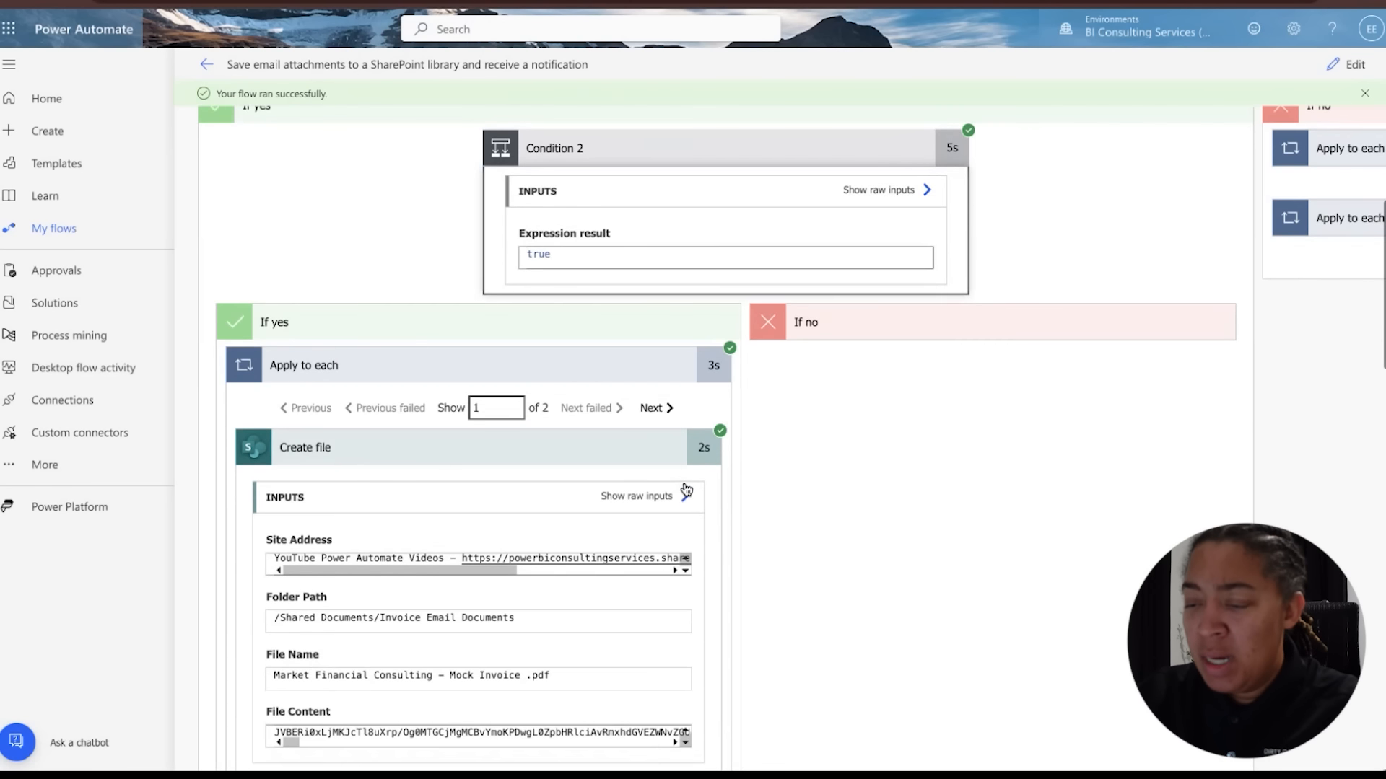
left_click(652, 408)
scroll(647, 485, "down", 3)
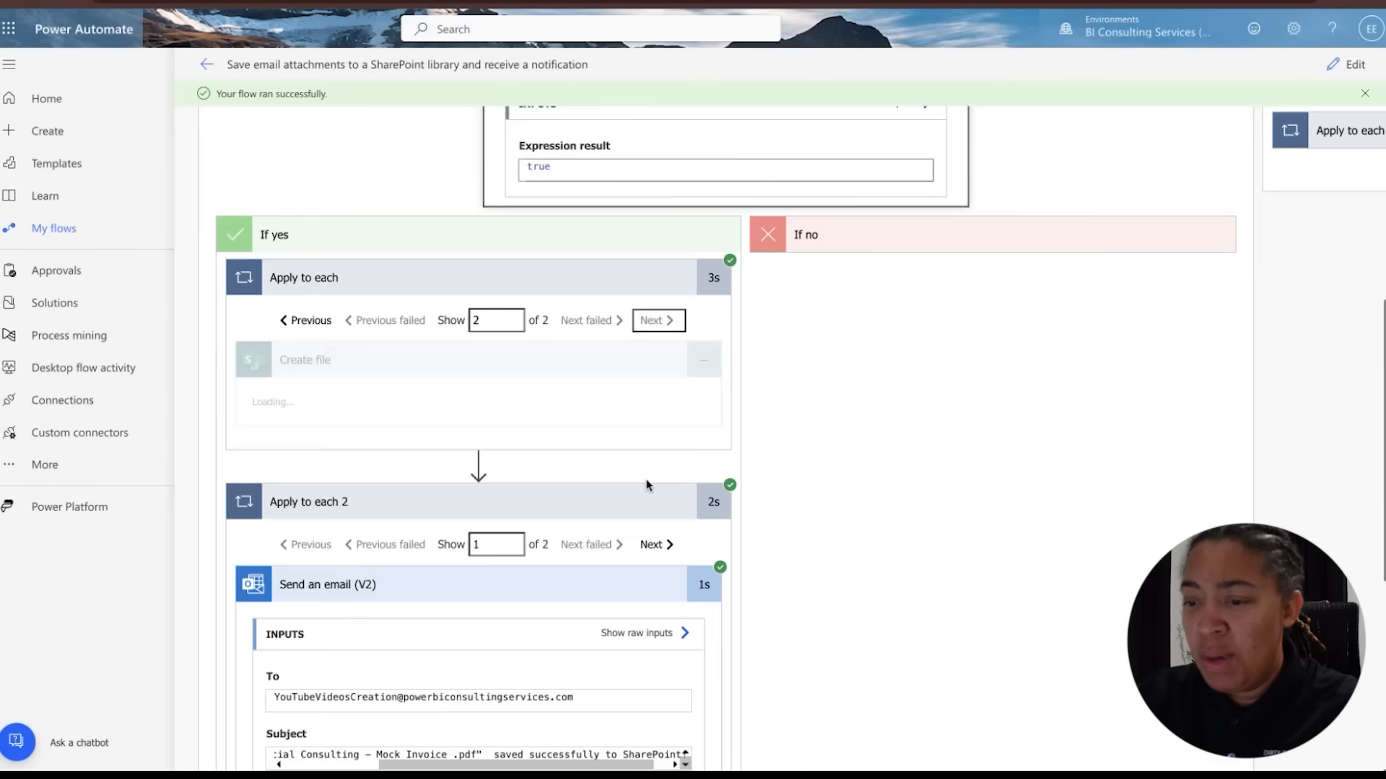
scroll(647, 485, "up", 1)
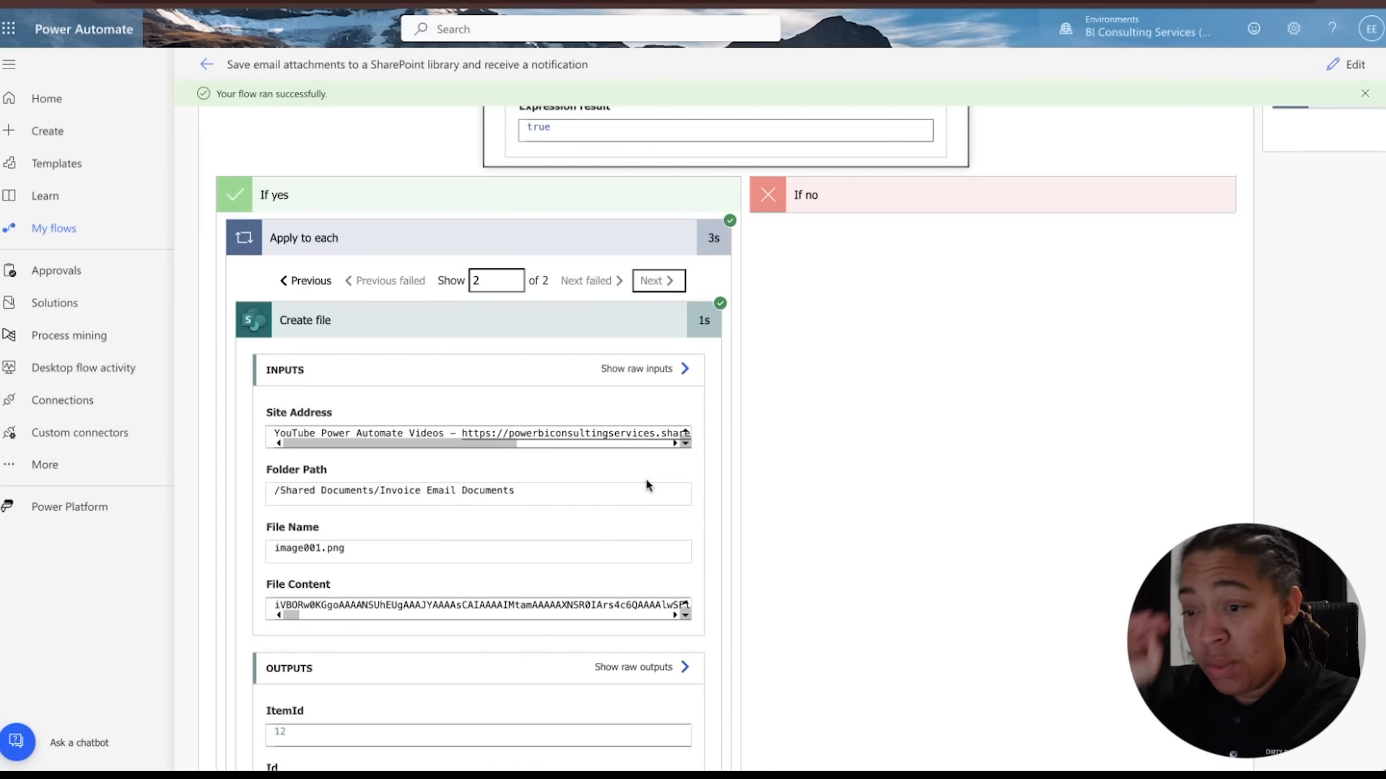
scroll(643, 486, "down", 4)
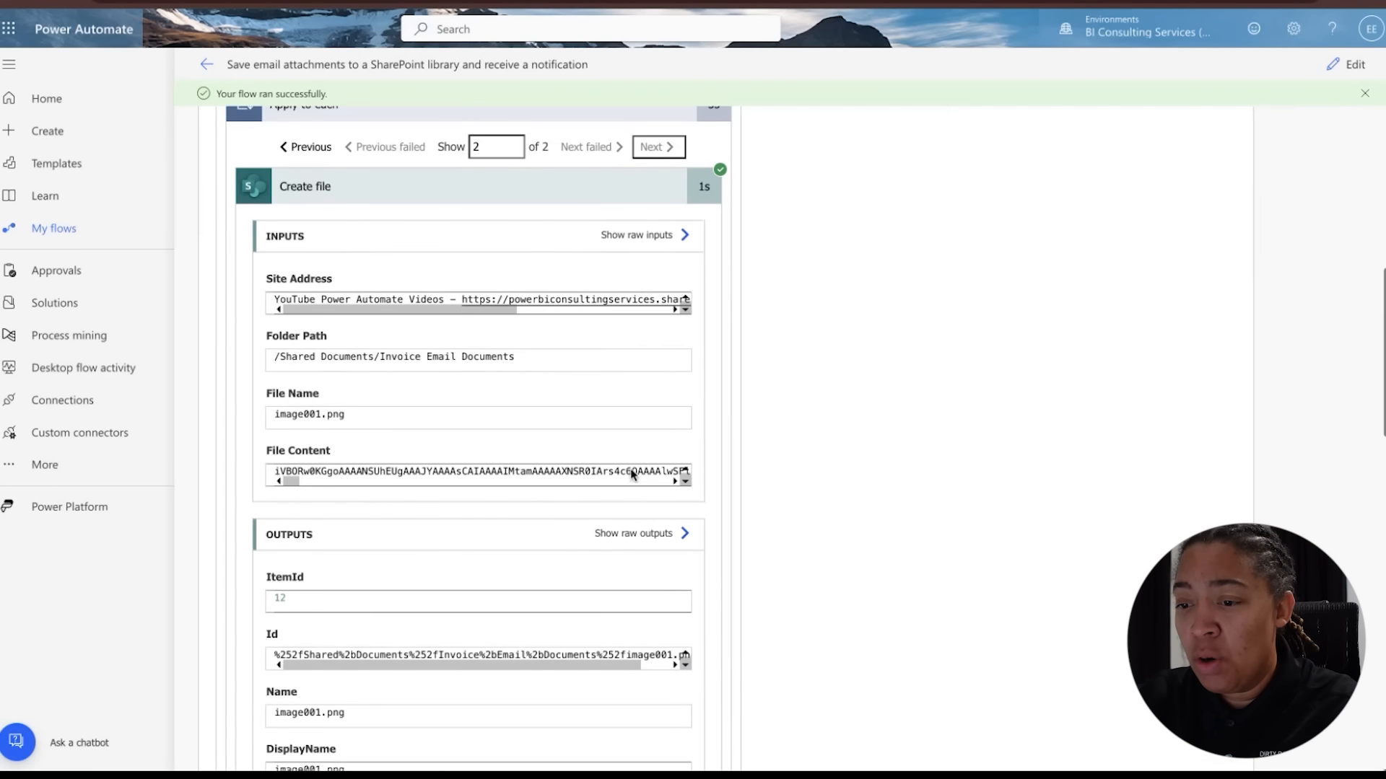
scroll(643, 489, "up", 10)
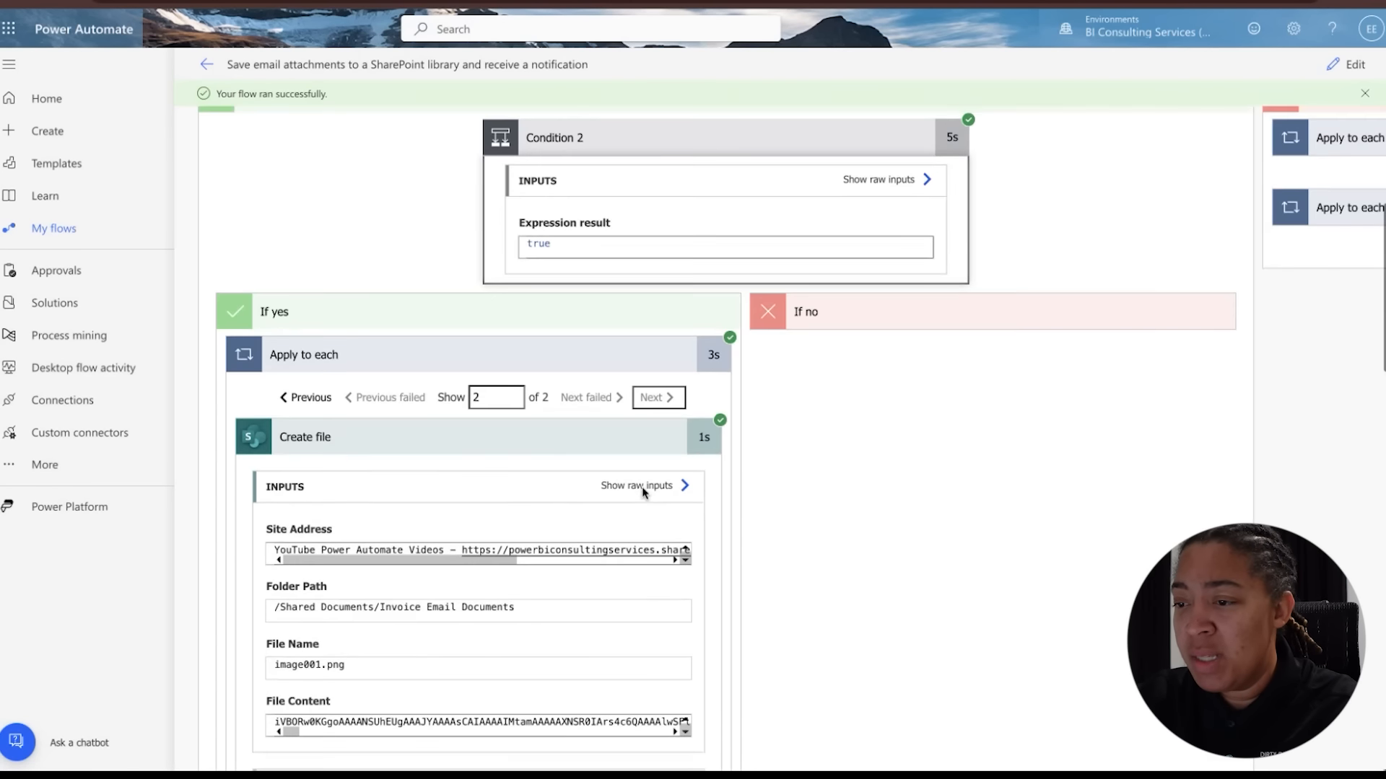